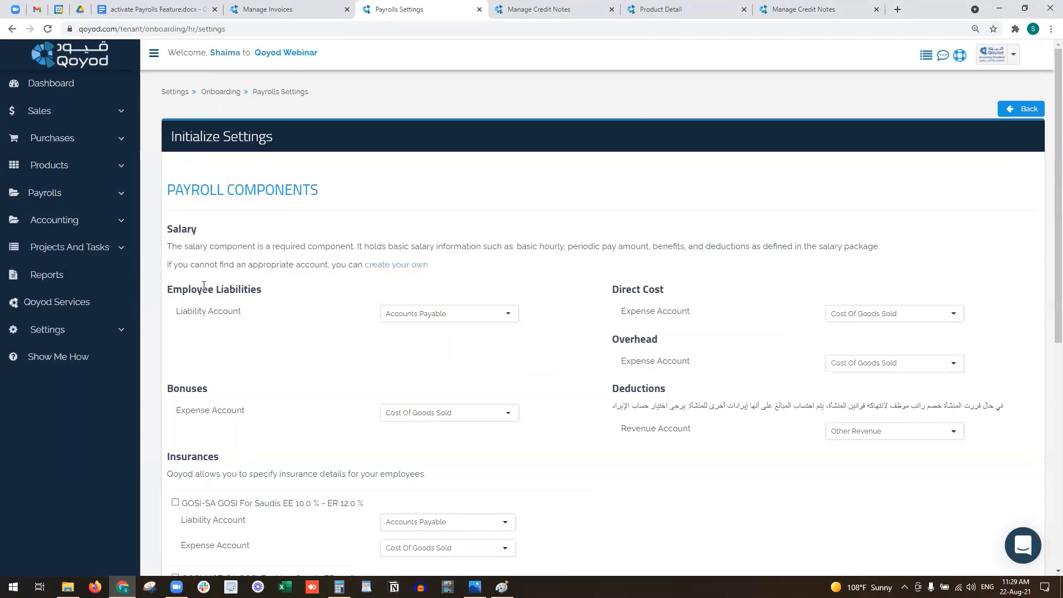
# - Map employee liabilities to Accrued Salaries, direct cost to Salaries& wages cost, and overhead to Salaries
pyautogui.moveTo(203, 289); pyautogui.dragTo(236, 288)
pyautogui.scroll(-1, 234, 296)
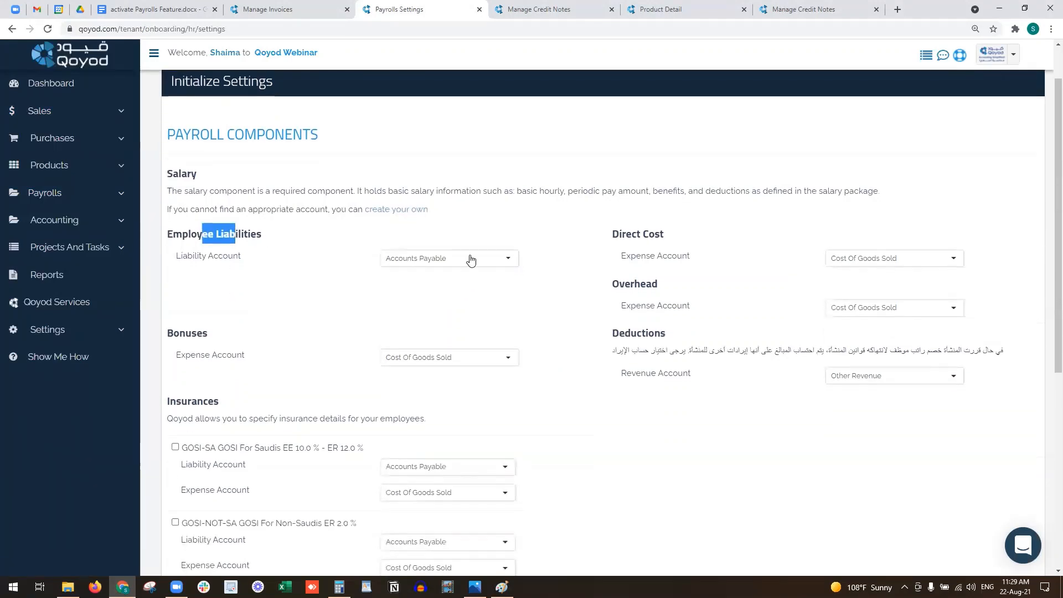
pyautogui.click(468, 258)
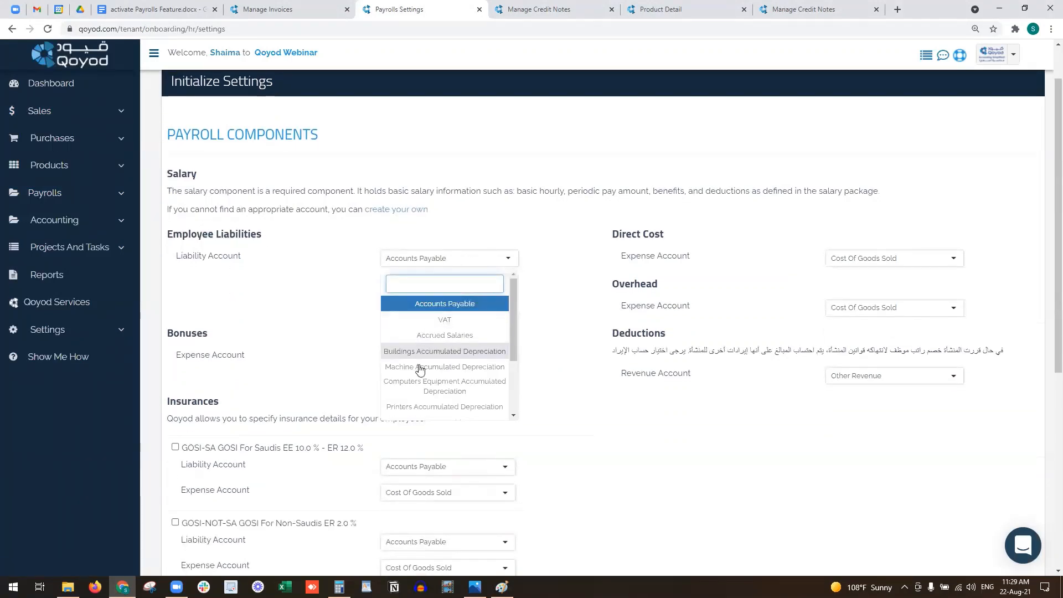
pyautogui.click(491, 336)
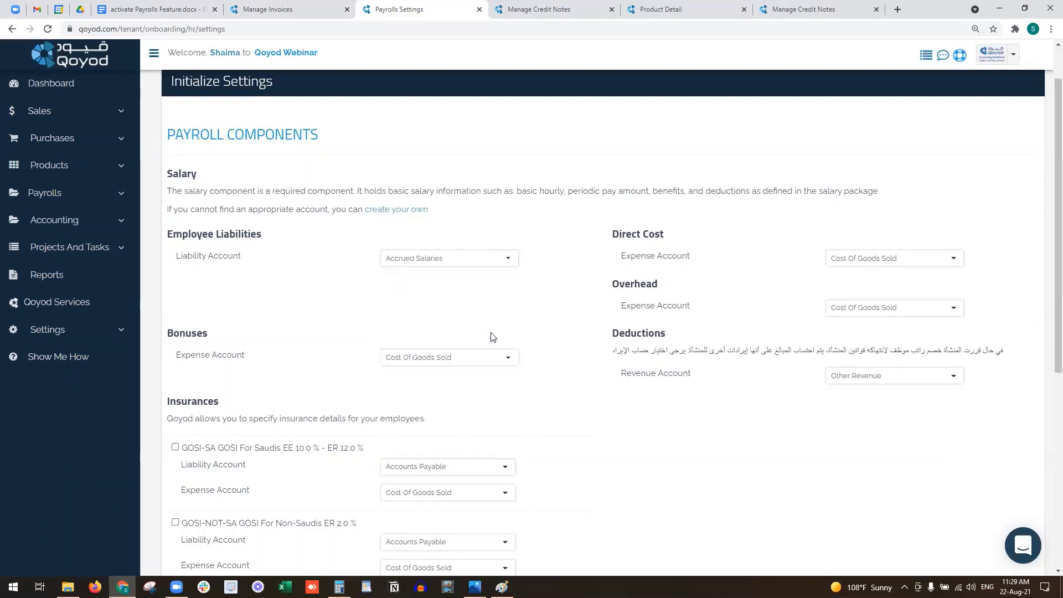
pyautogui.click(884, 256)
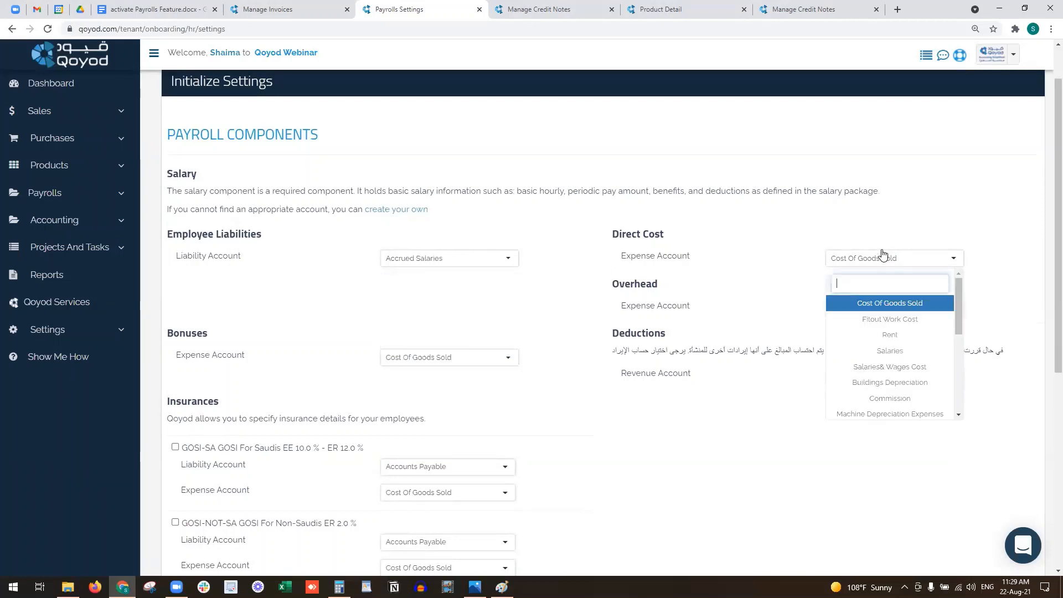
pyautogui.click(919, 367)
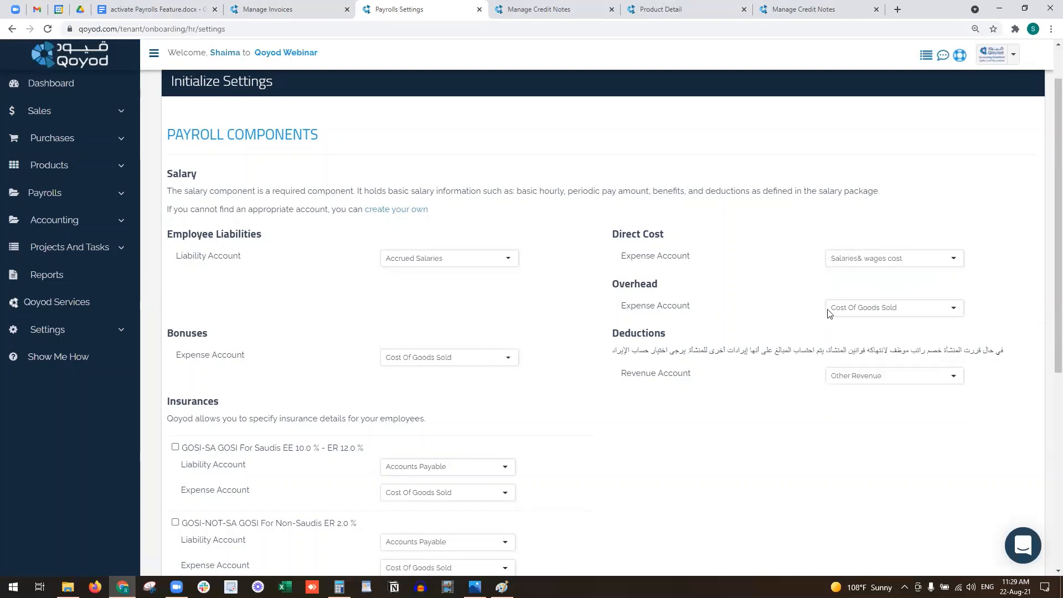
pyautogui.click(872, 311)
pyautogui.click(864, 395)
# - Set Commission as the bonuses expense account and Employee deduction as the deductions revenue account
pyautogui.click(415, 361)
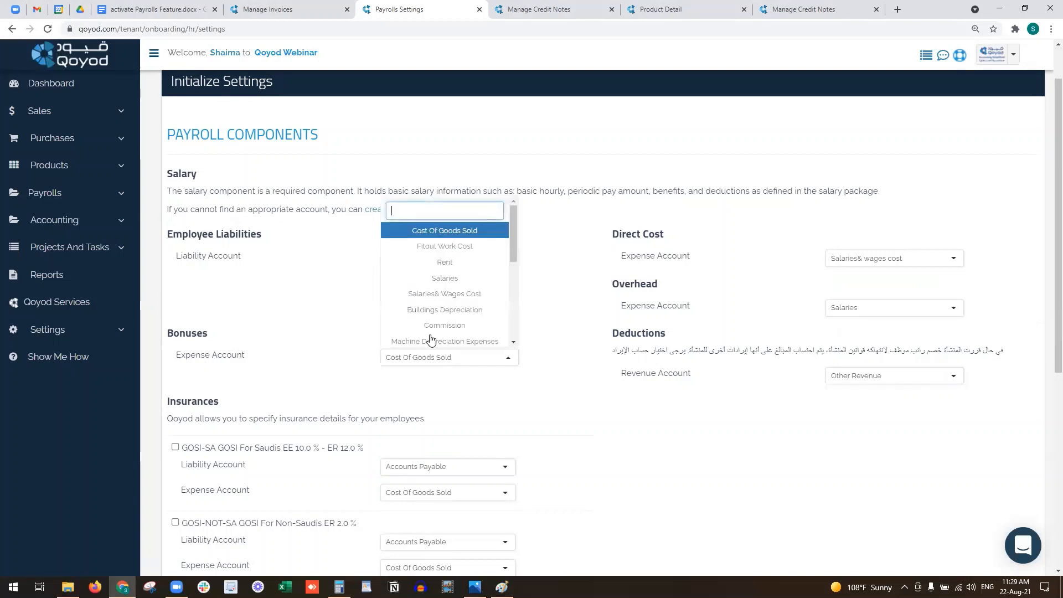
pyautogui.click(467, 327)
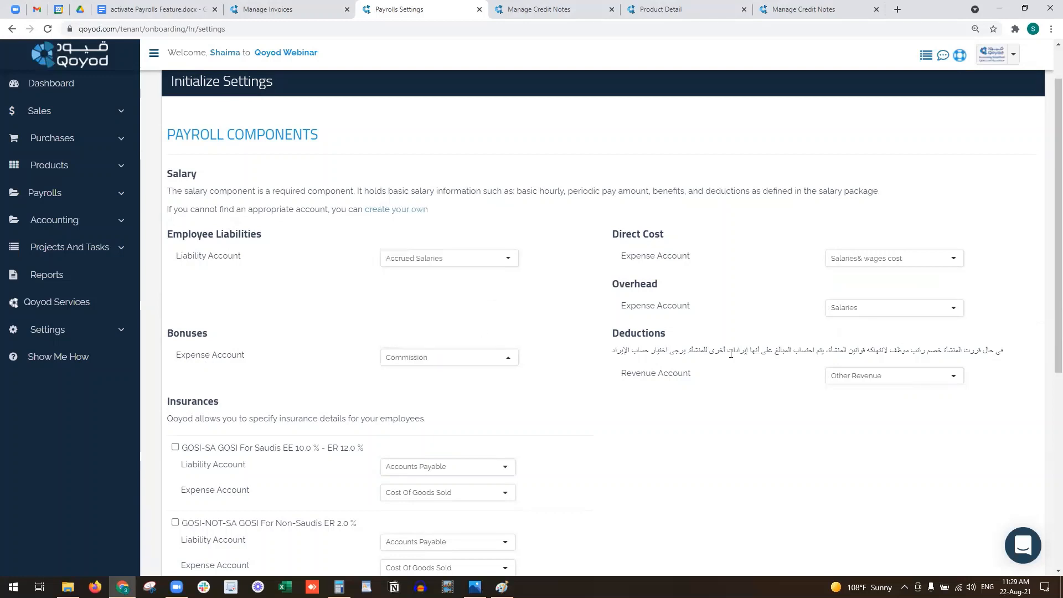
pyautogui.click(909, 379)
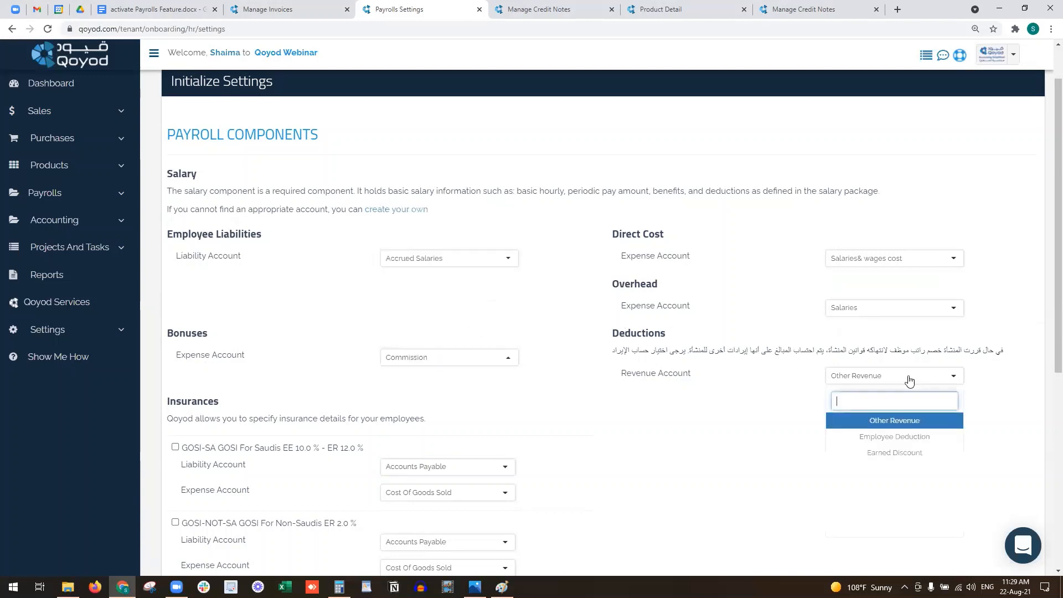
pyautogui.click(909, 438)
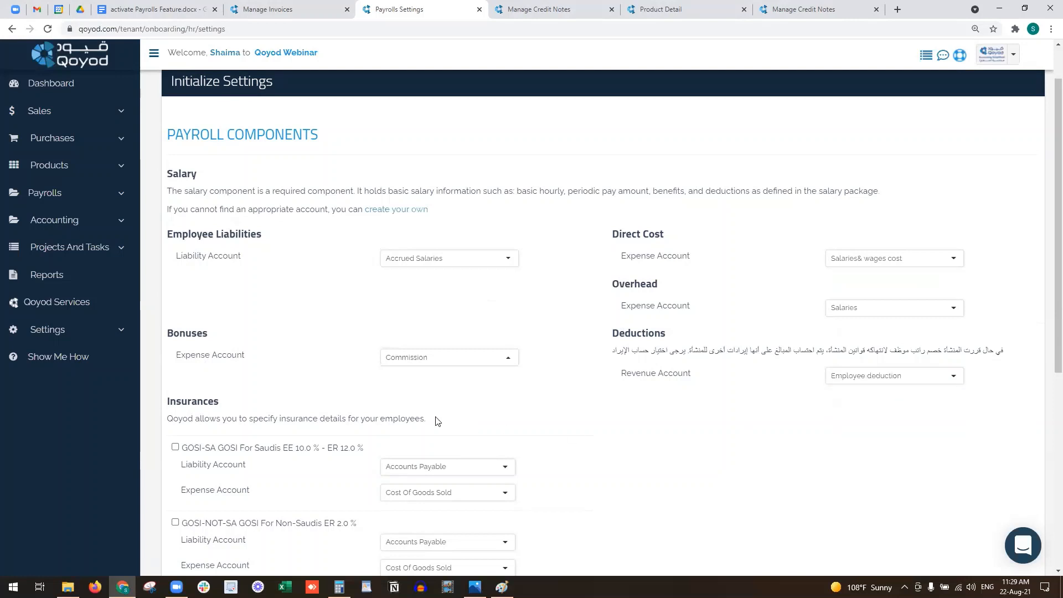
pyautogui.scroll(-2, 192, 310)
# - Enable both GOSI insurances and give the Saudi one GOSI Payables and GOSI Expenses accounts
pyautogui.moveTo(181, 292); pyautogui.dragTo(197, 292)
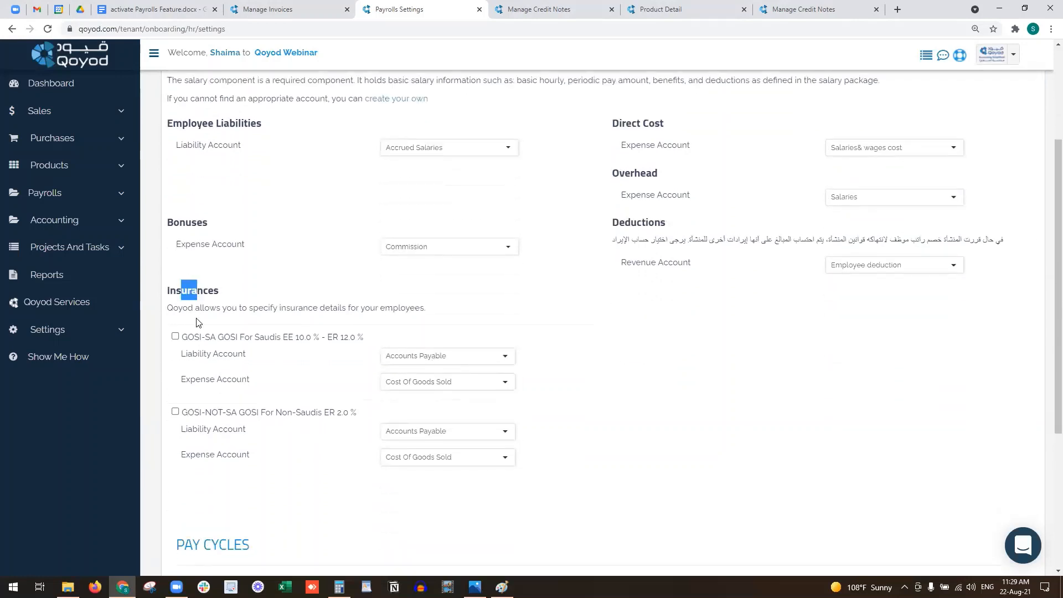
pyautogui.click(175, 337)
pyautogui.click(175, 412)
pyautogui.click(491, 355)
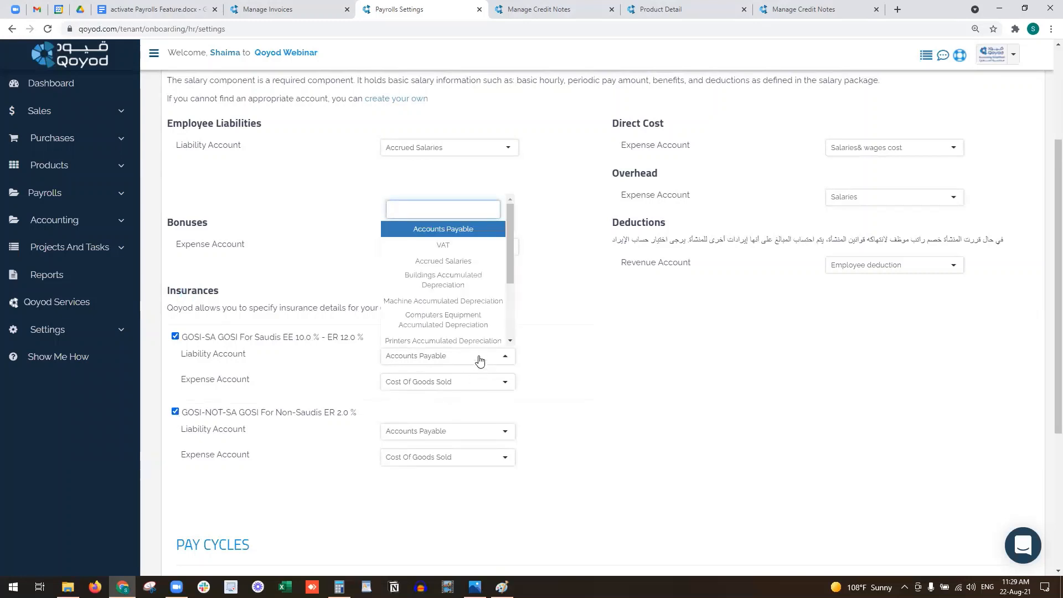
pyautogui.write('go')
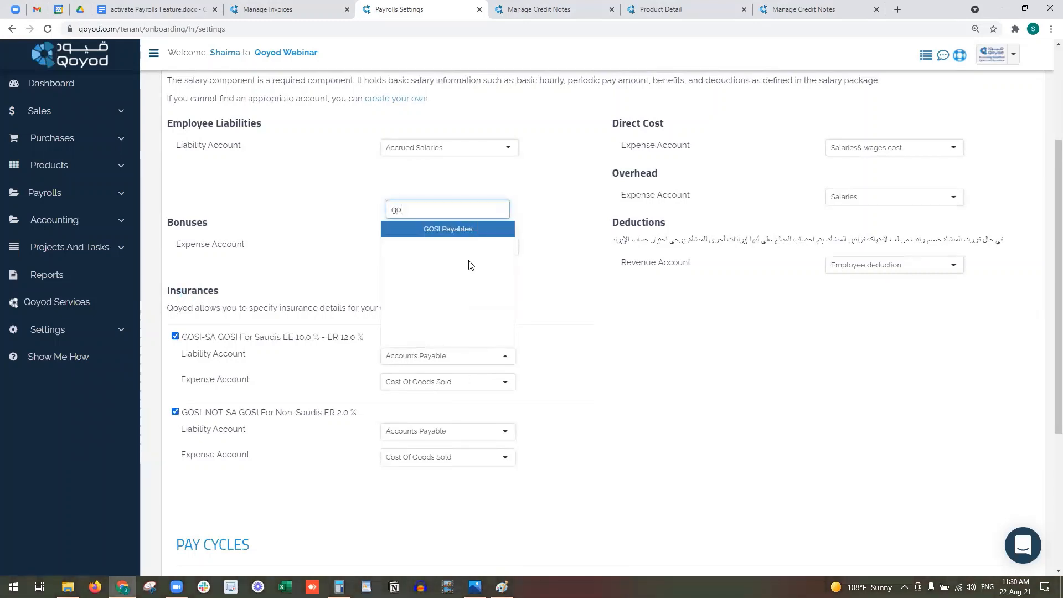
pyautogui.press('Return')
pyautogui.click(437, 381)
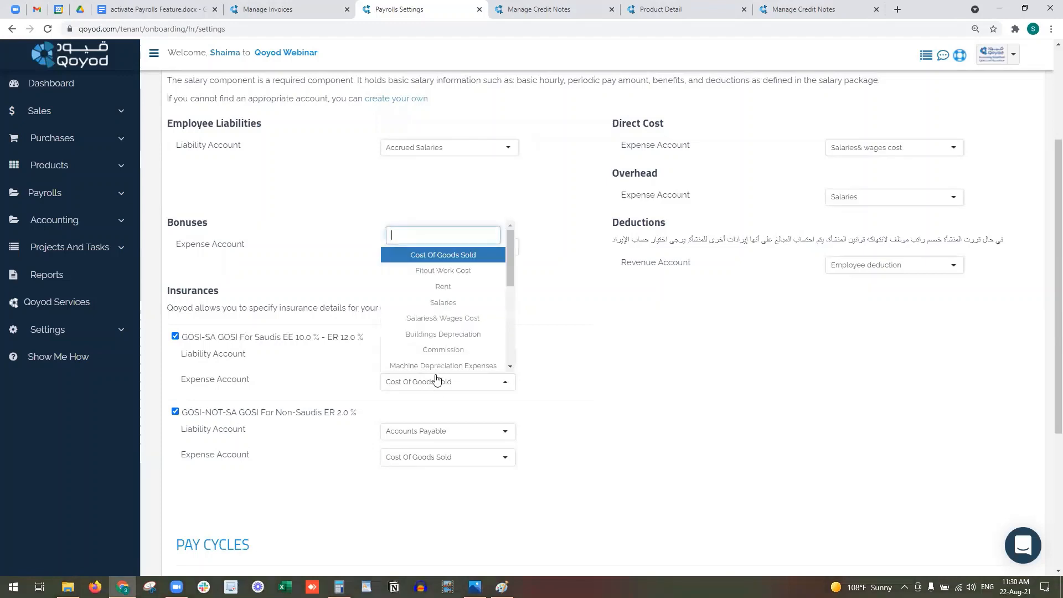
pyautogui.write('god')
pyautogui.press('BackSpace')
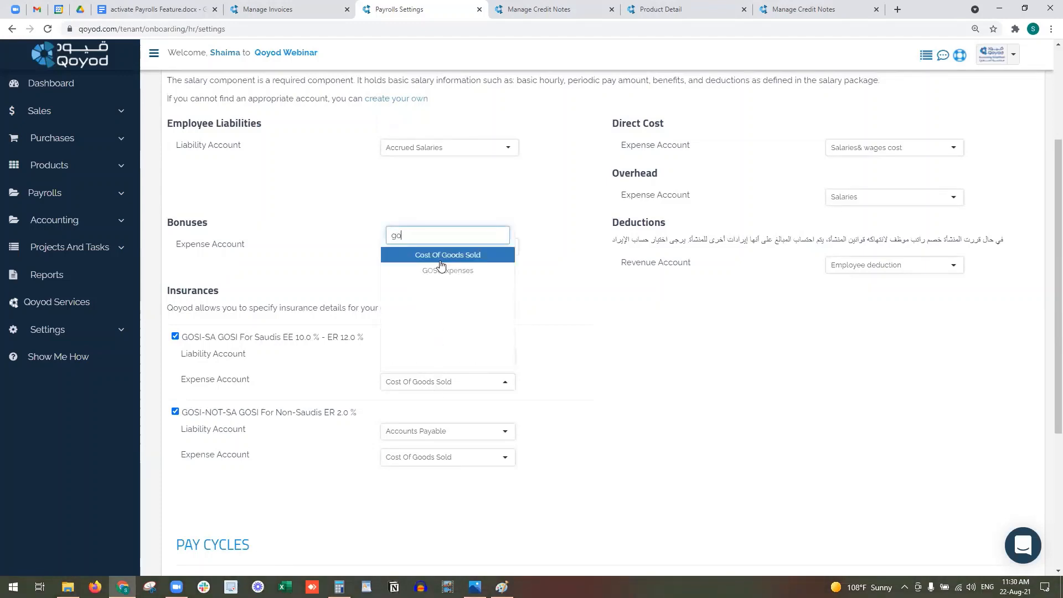
pyautogui.write('si')
pyautogui.press('Return')
# - Set the non-Saudi GOSI liability to GOSI Payables and its expense to GOSI Expenses
pyautogui.click(446, 438)
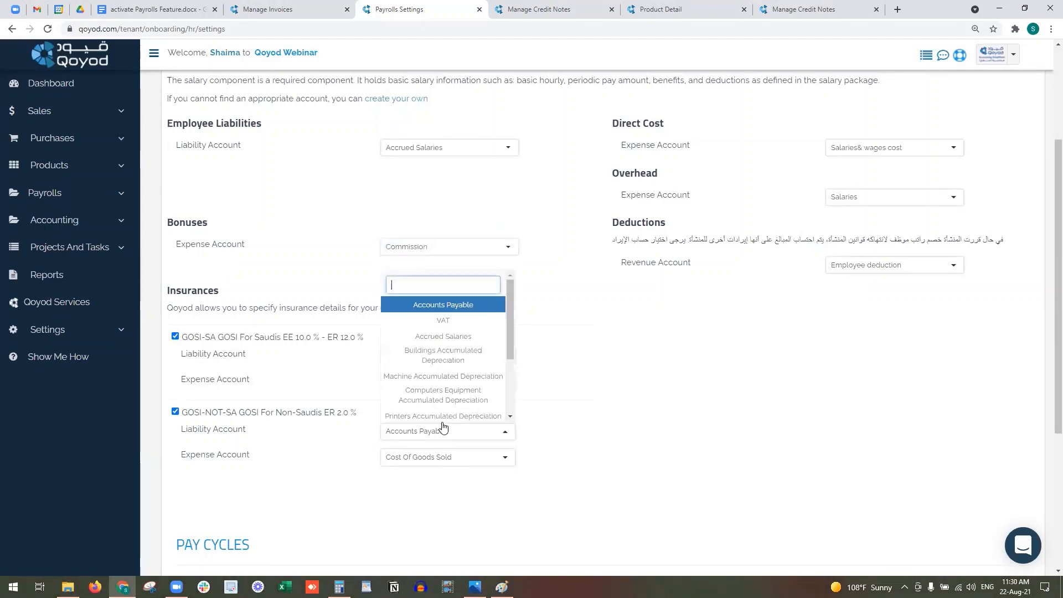
pyautogui.write('gosi')
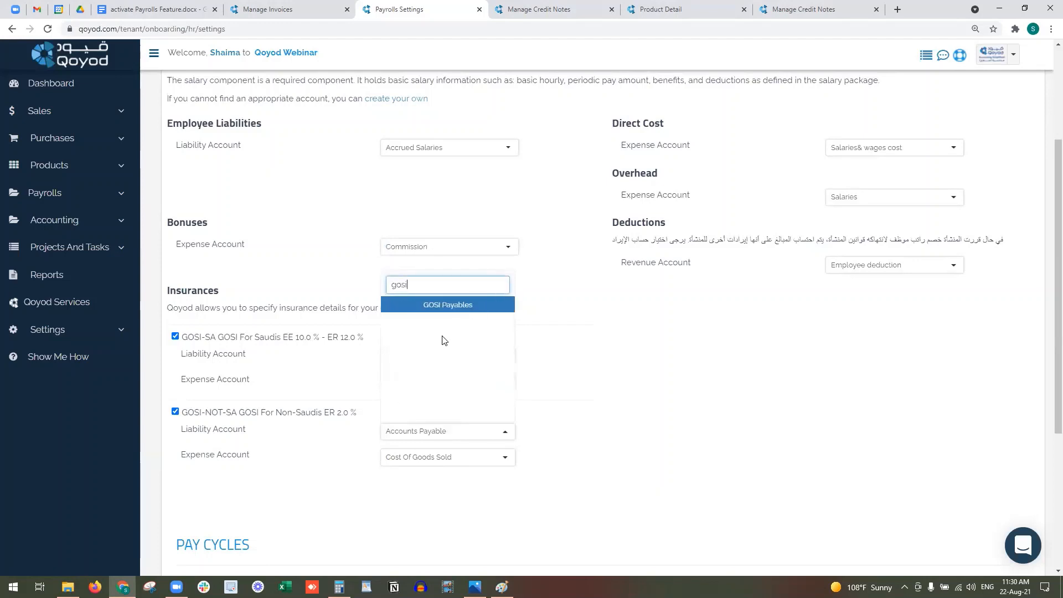
pyautogui.press('Return')
pyautogui.click(419, 463)
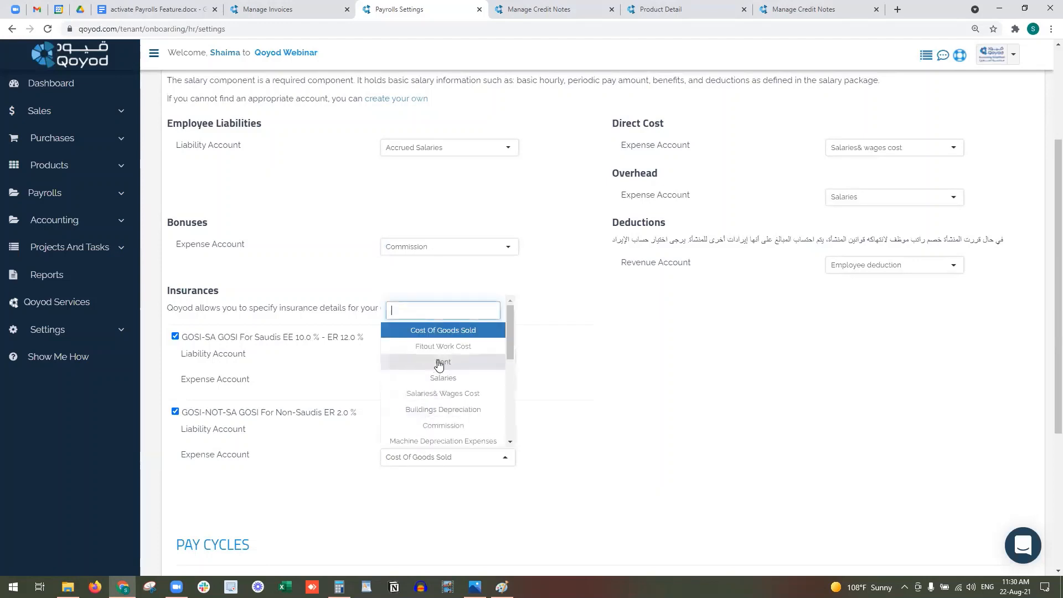
pyautogui.write('gis')
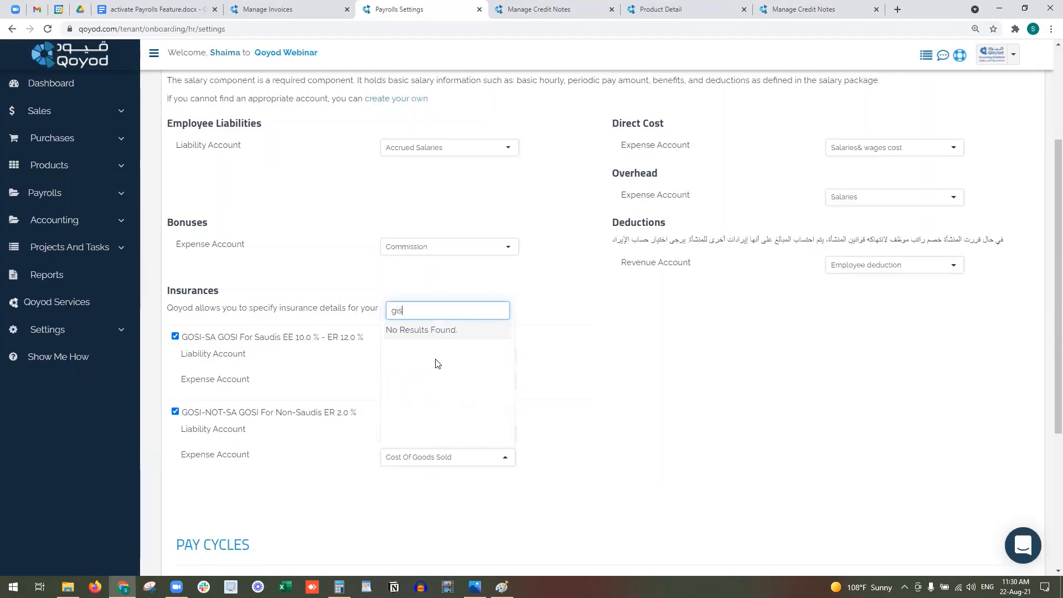
pyautogui.write('o')
pyautogui.press('BackSpace')
pyautogui.press('BackSpace')
pyautogui.press('BackSpace')
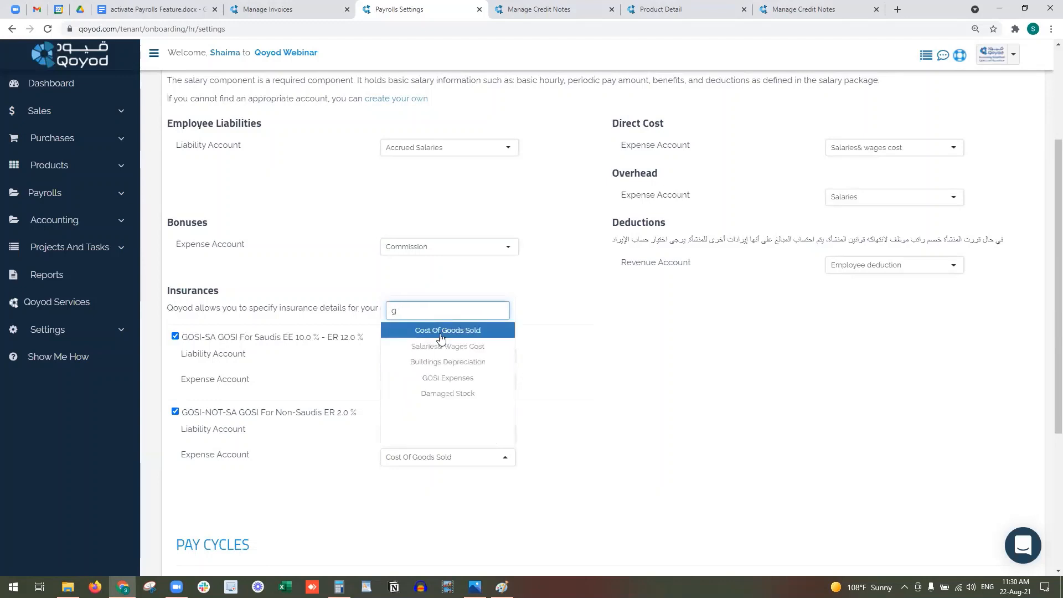
pyautogui.write('os')
pyautogui.click(448, 331)
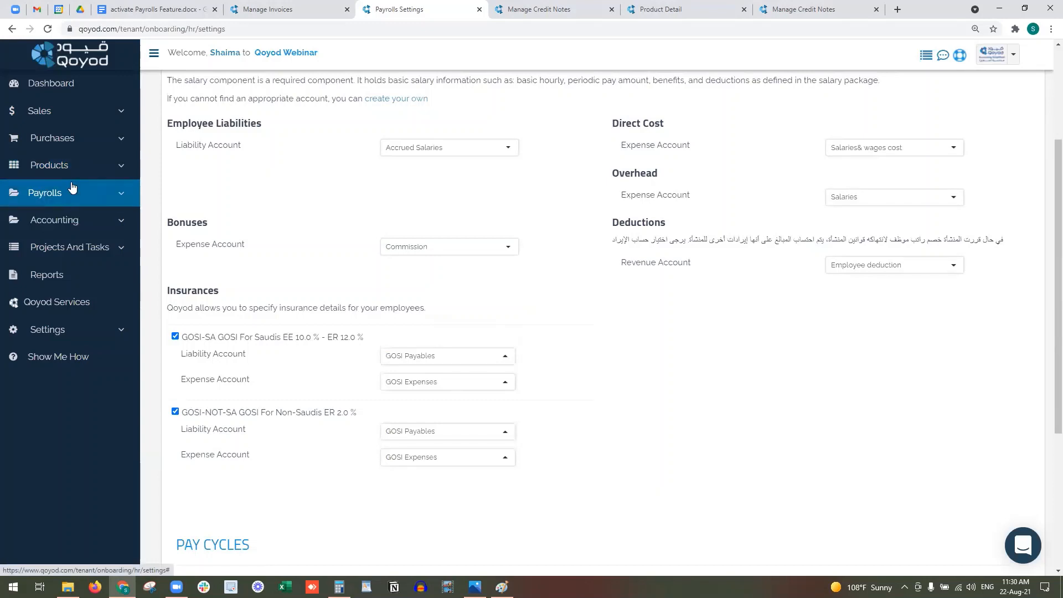
pyautogui.scroll(3, 221, 242)
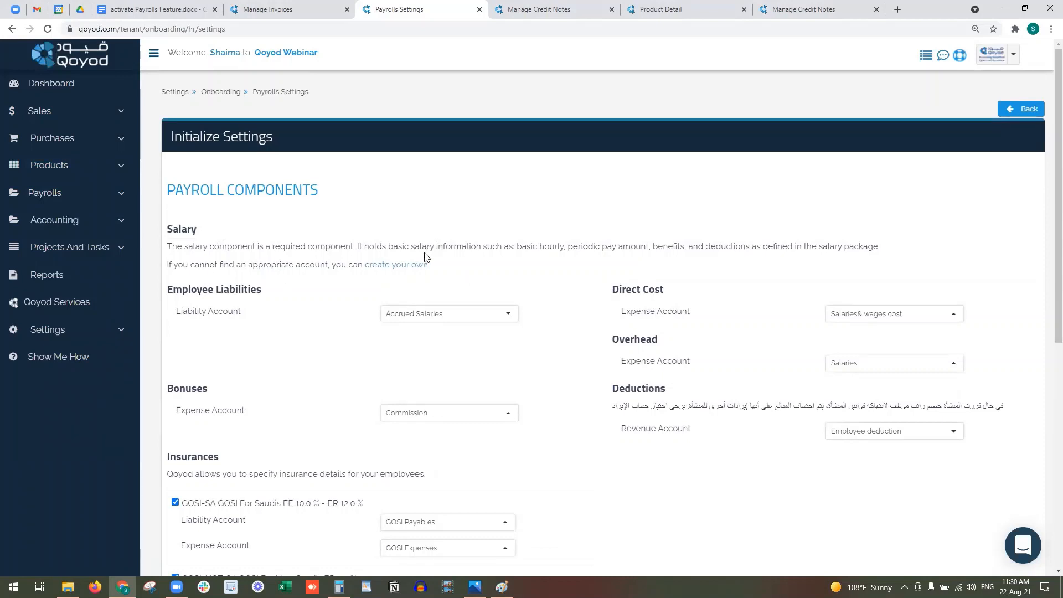
# - Leave only Paid Weekly and Paid Monthly pay cycles ticked and submit the payroll settings
pyautogui.scroll(-7, 328, 472)
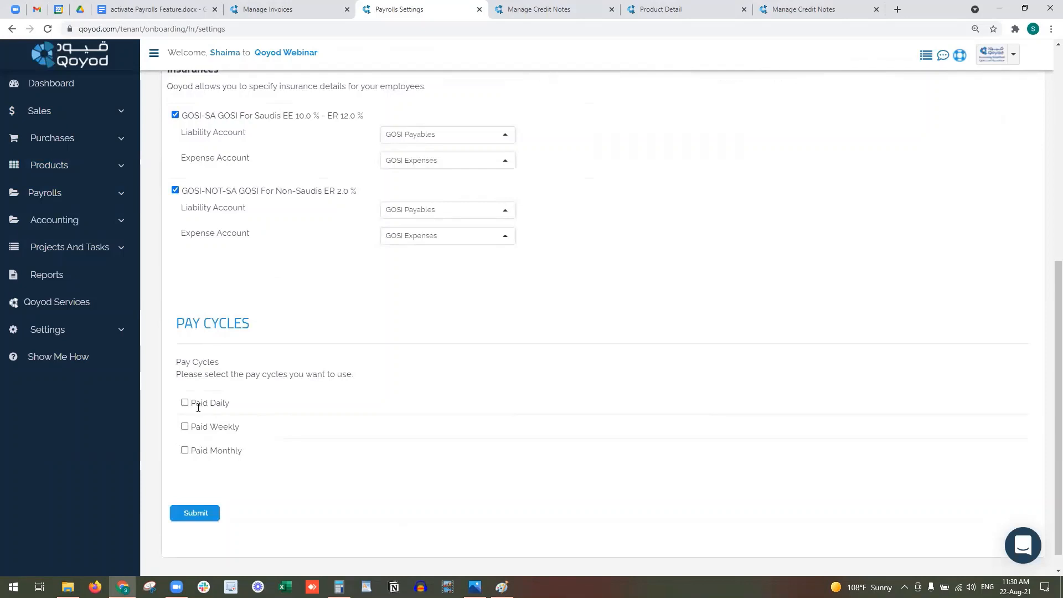
pyautogui.click(185, 403)
pyautogui.click(185, 426)
pyautogui.click(185, 450)
pyautogui.click(184, 405)
pyautogui.click(194, 514)
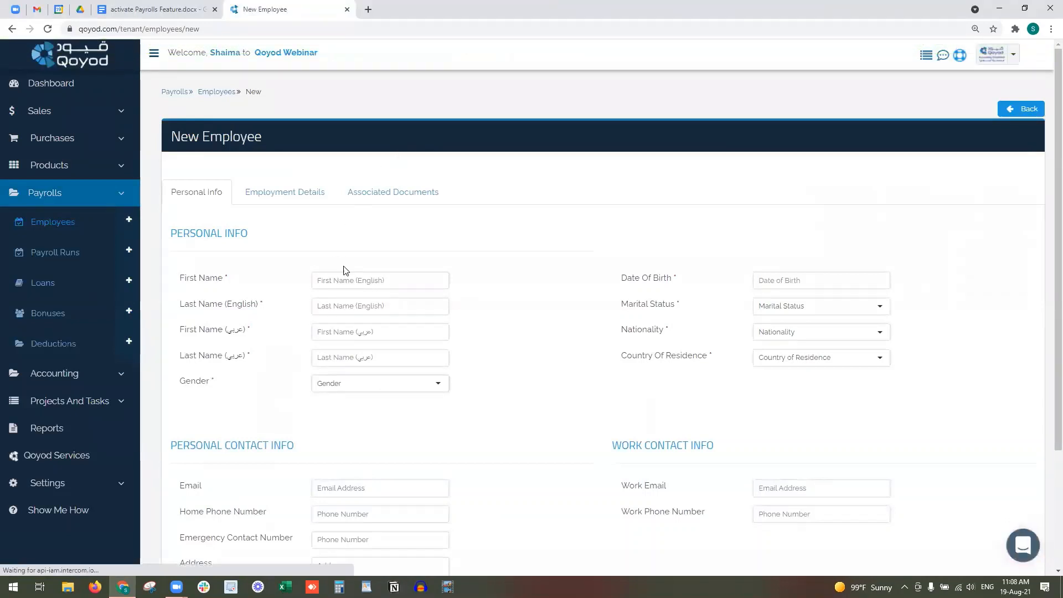
# - Enter the employee's first and last name in English and in Arabic
pyautogui.scroll(-2, 332, 260)
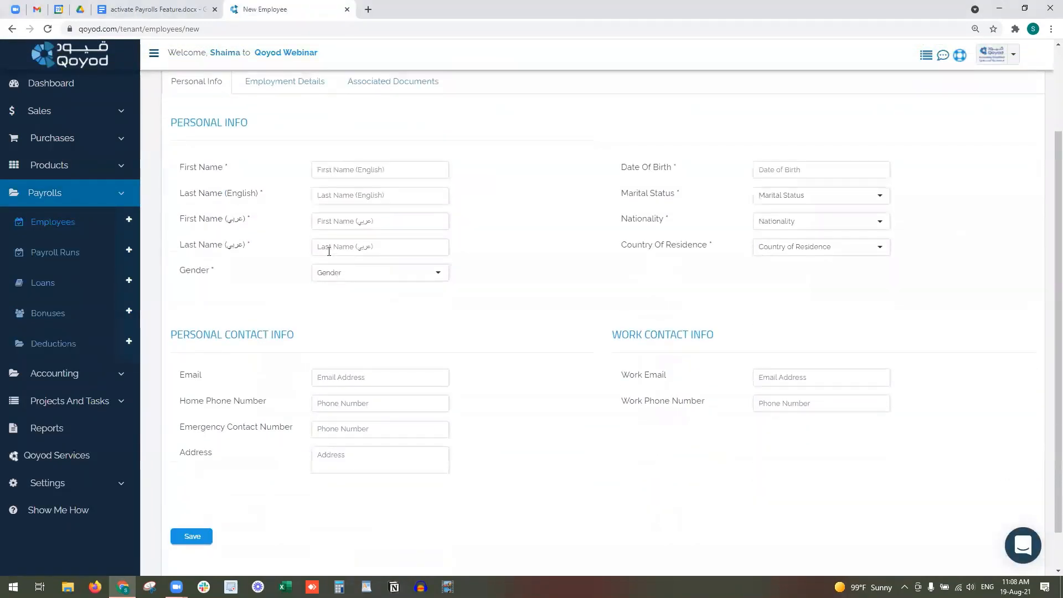
pyautogui.click(377, 167)
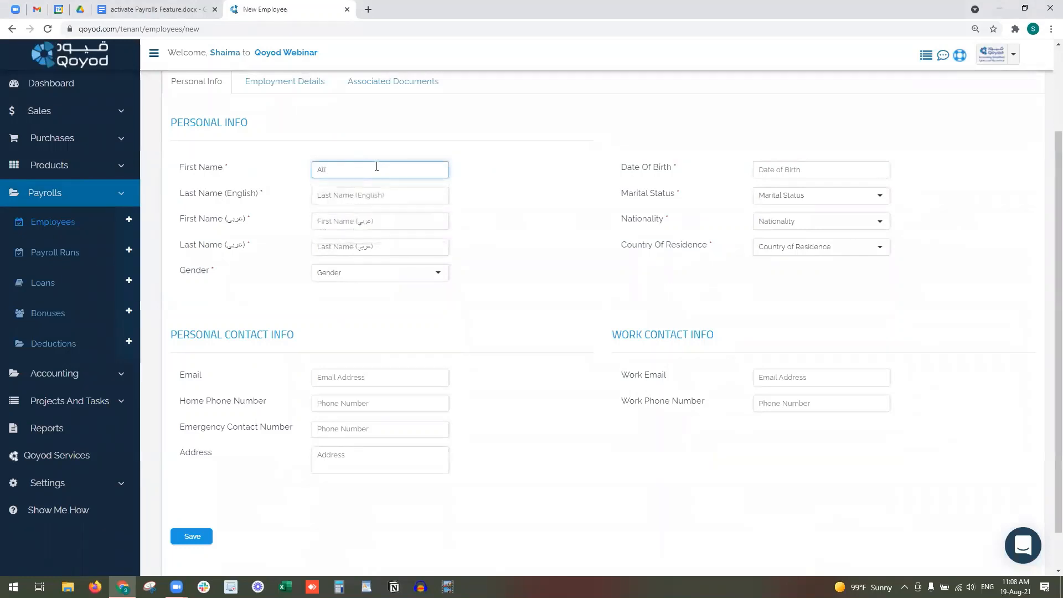
pyautogui.press('Tab')
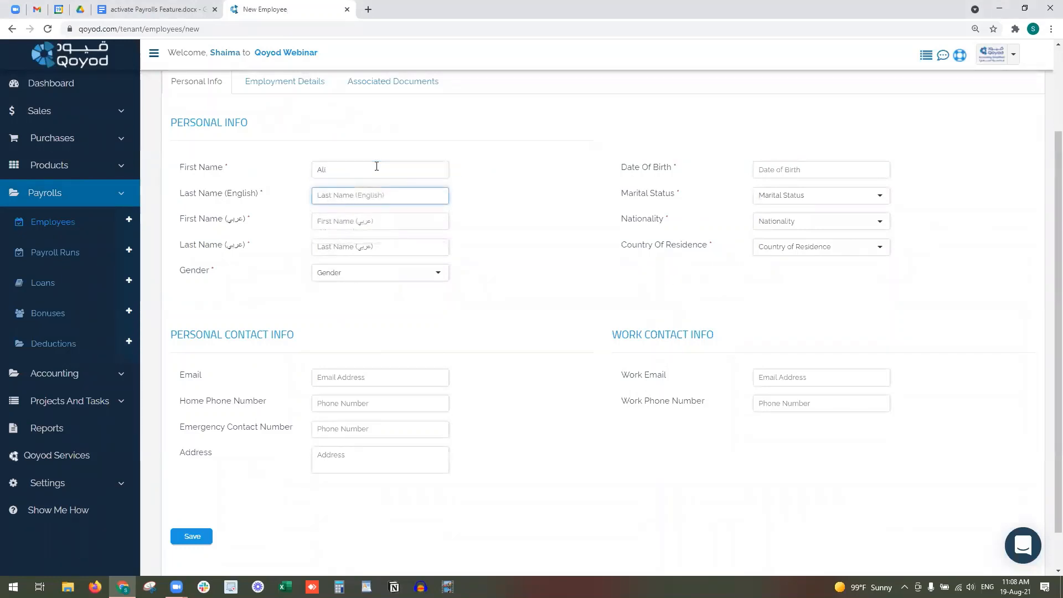
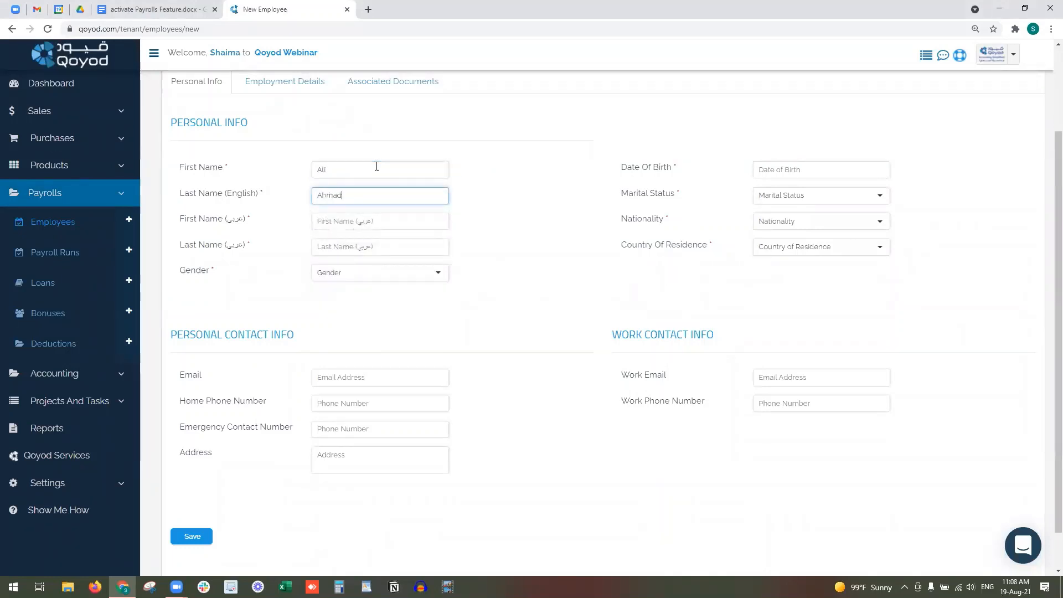
pyautogui.press('Tab')
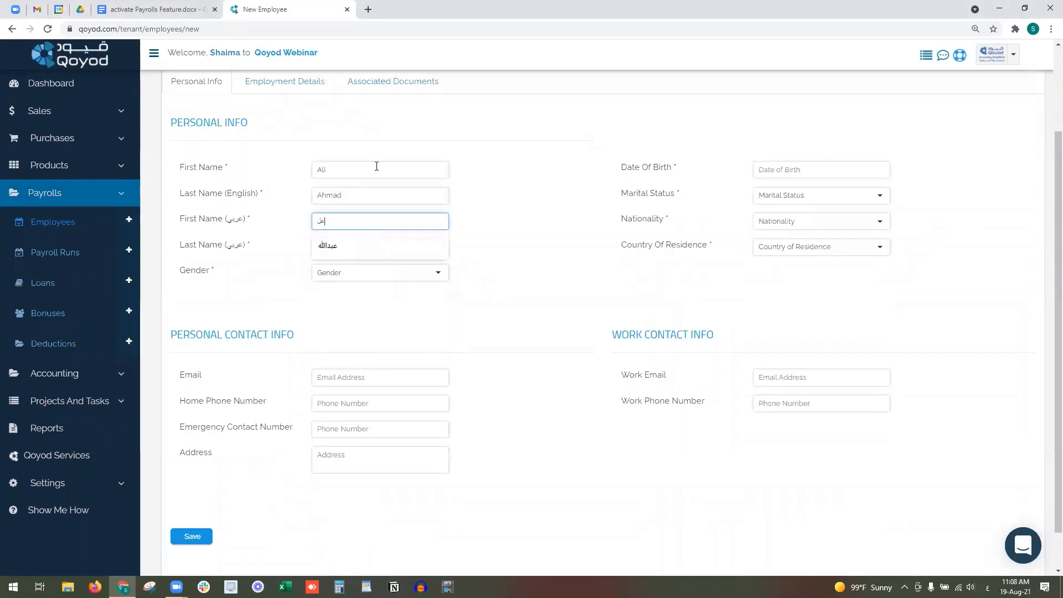
pyautogui.press('Tab')
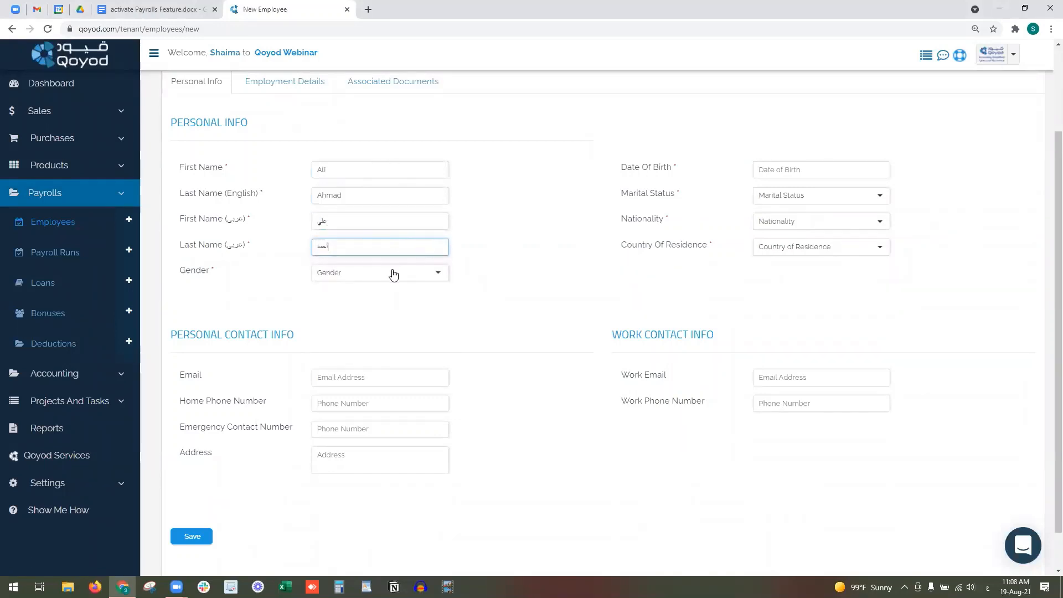
# - Set gender to Male and date of birth to 1990-01-01
pyautogui.click(392, 273)
pyautogui.click(398, 316)
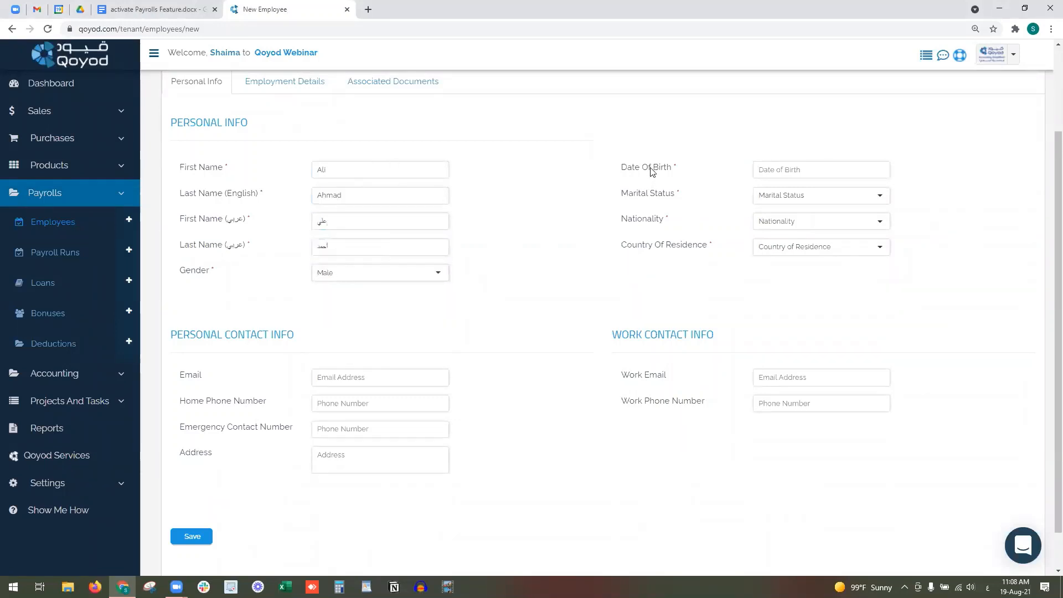
pyautogui.click(810, 169)
pyautogui.write('1')
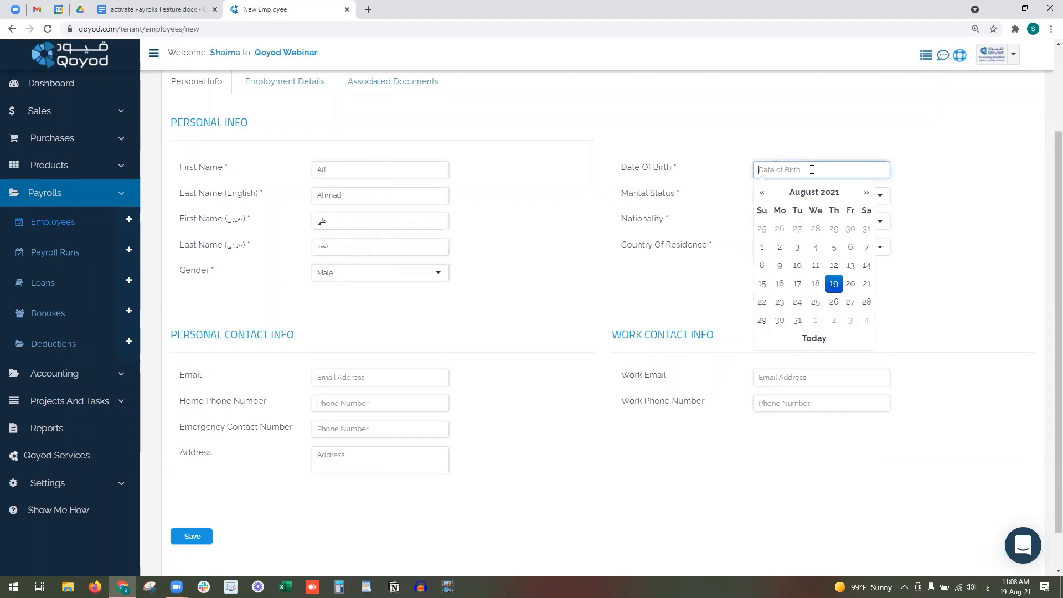
pyautogui.write('990-1-1')
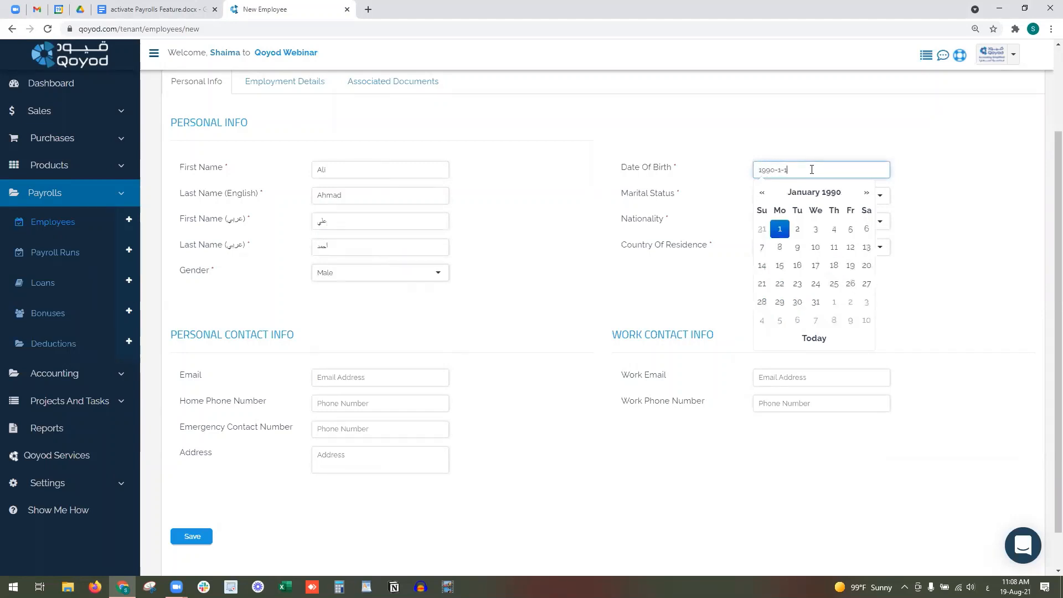
pyautogui.click(779, 229)
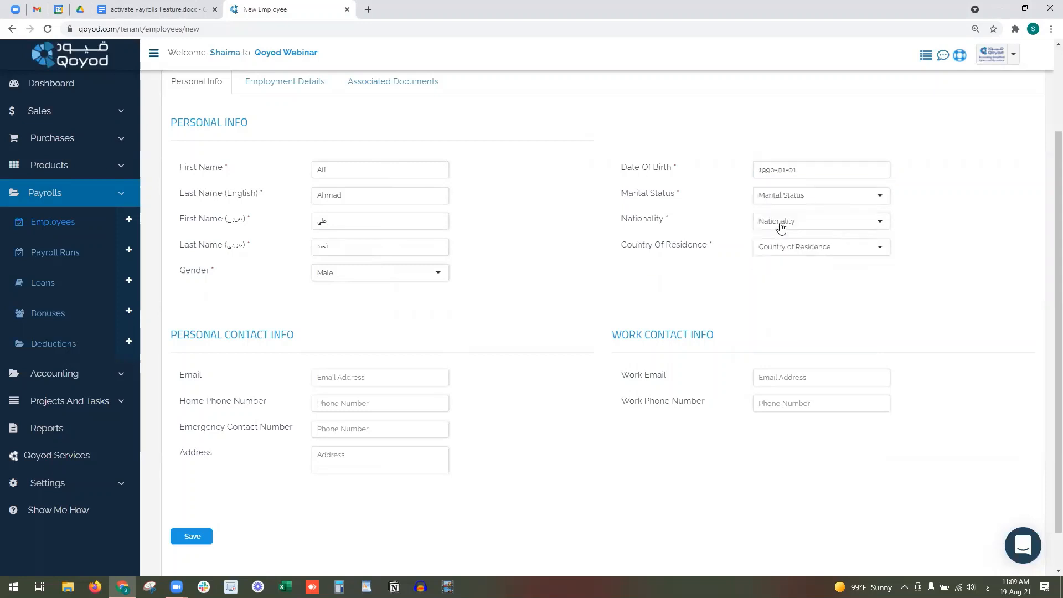
# - Set marital status Married, nationality Syrian Arab Republic, and country of residence Saudi Arabia
pyautogui.click(782, 198)
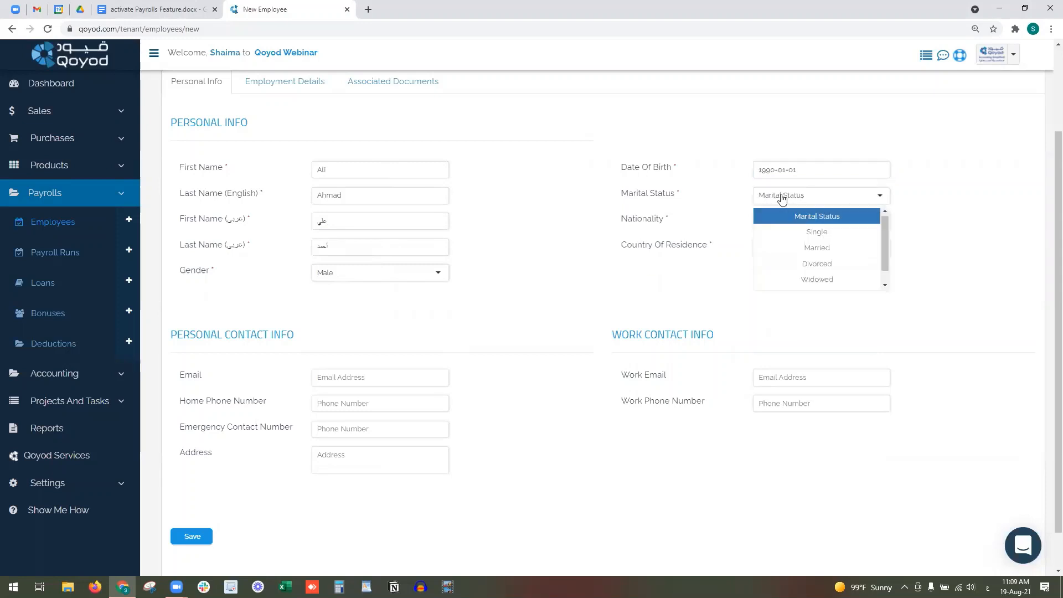
pyautogui.click(836, 247)
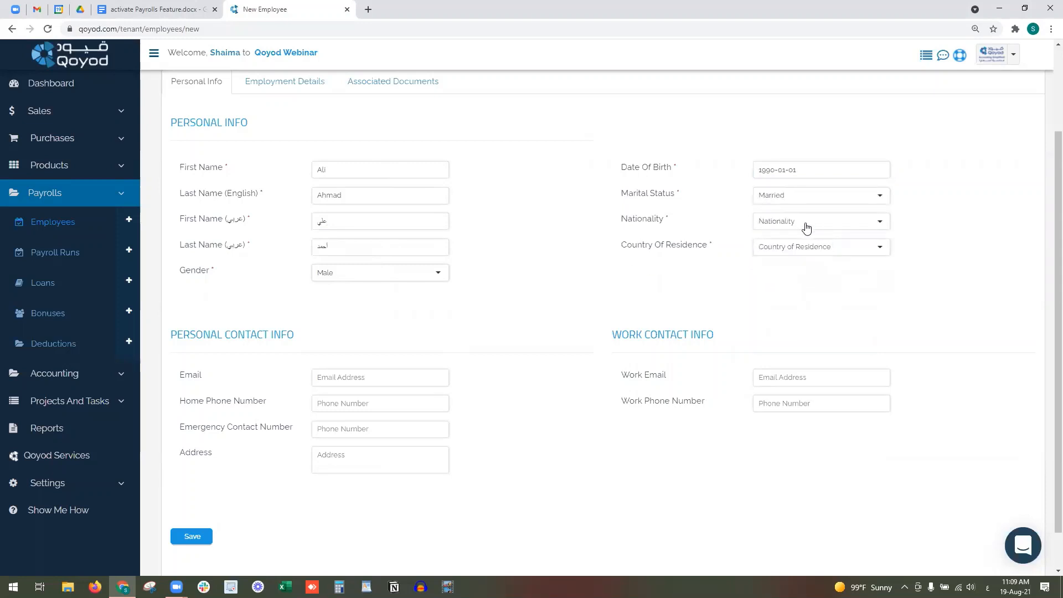
pyautogui.click(808, 225)
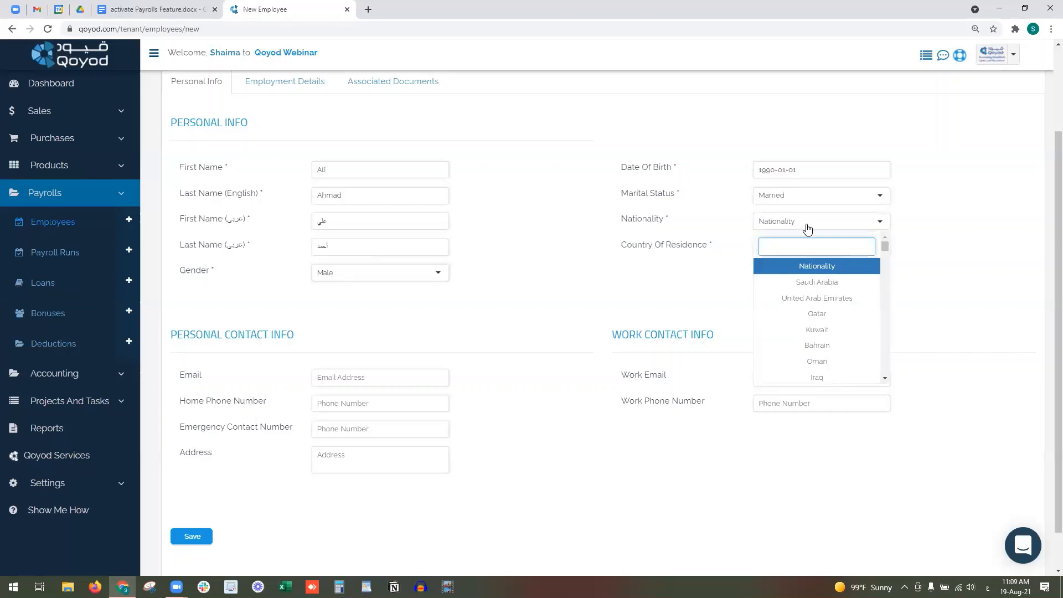
pyautogui.write('سغ')
pyautogui.press('BackSpace')
pyautogui.press('BackSpace')
pyautogui.hotkey('alt', 'shift')
pyautogui.write('syr')
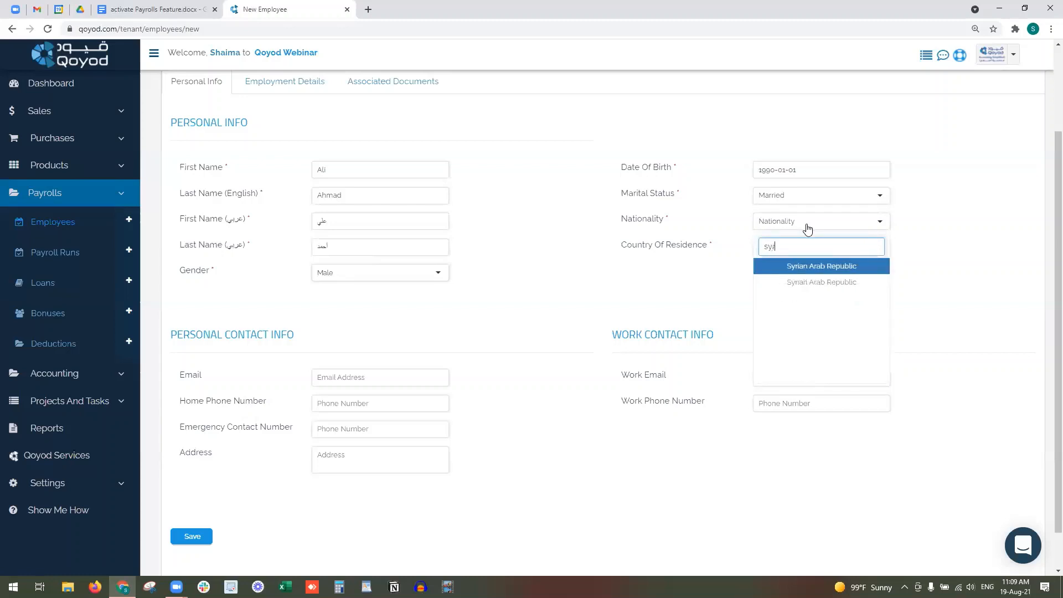
pyautogui.click(815, 267)
pyautogui.click(782, 252)
pyautogui.click(780, 308)
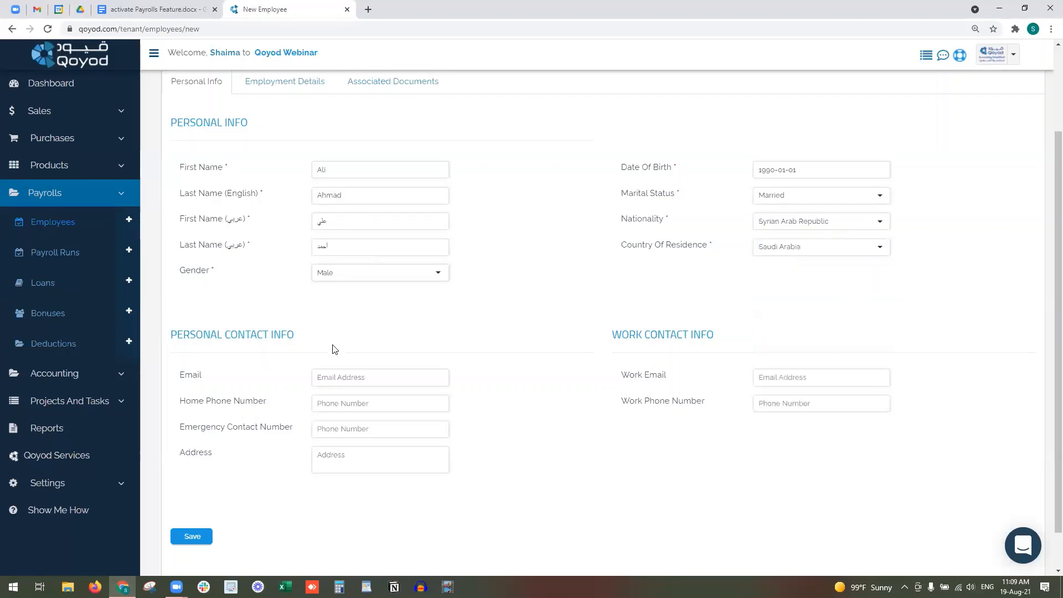
# - Fill in the personal email and home phone, leaving emergency contact and address empty
pyautogui.click(342, 379)
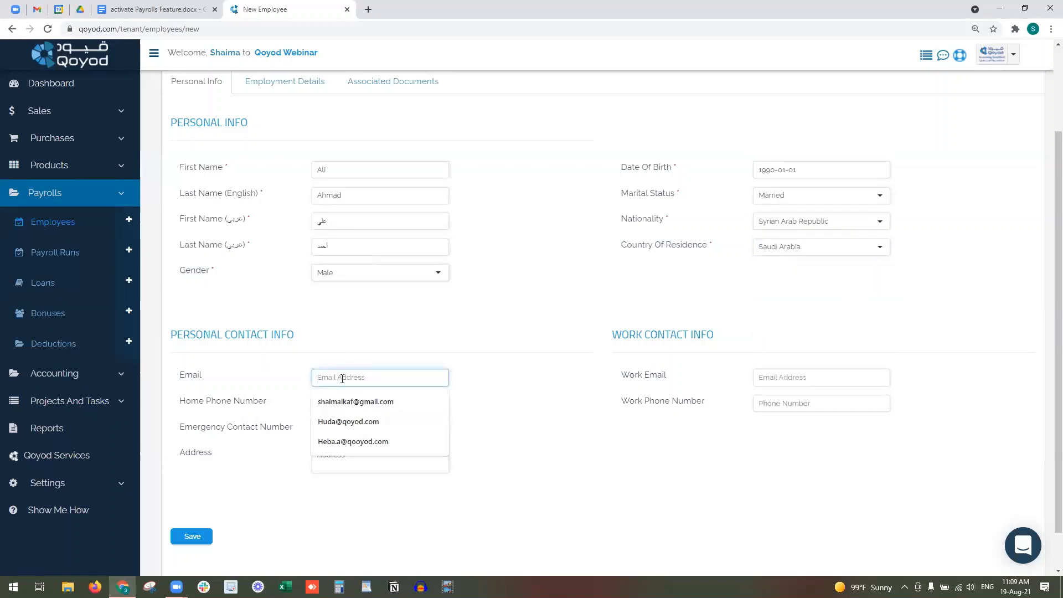
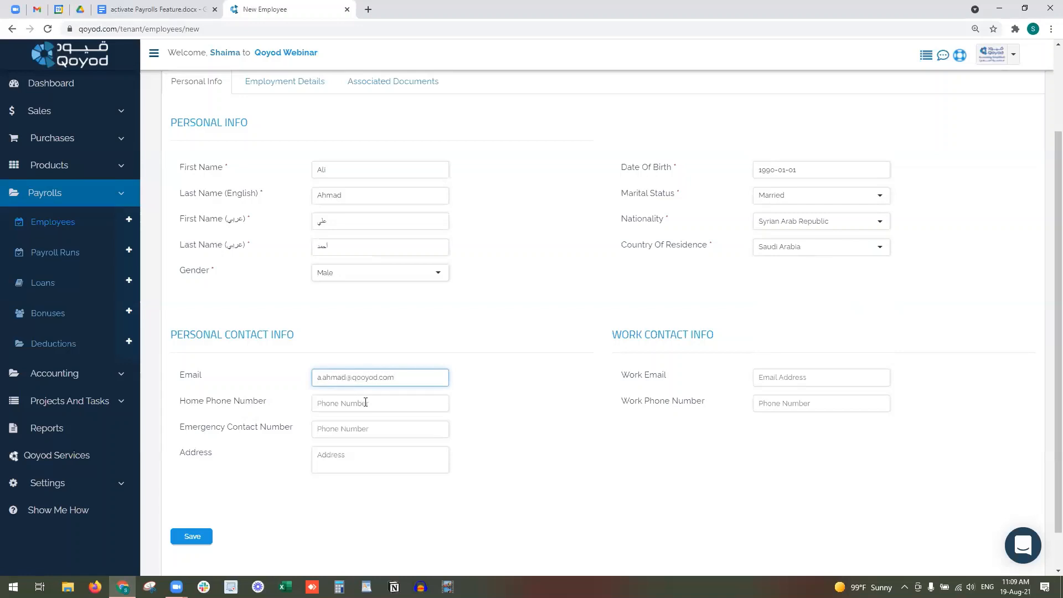
pyautogui.click(363, 403)
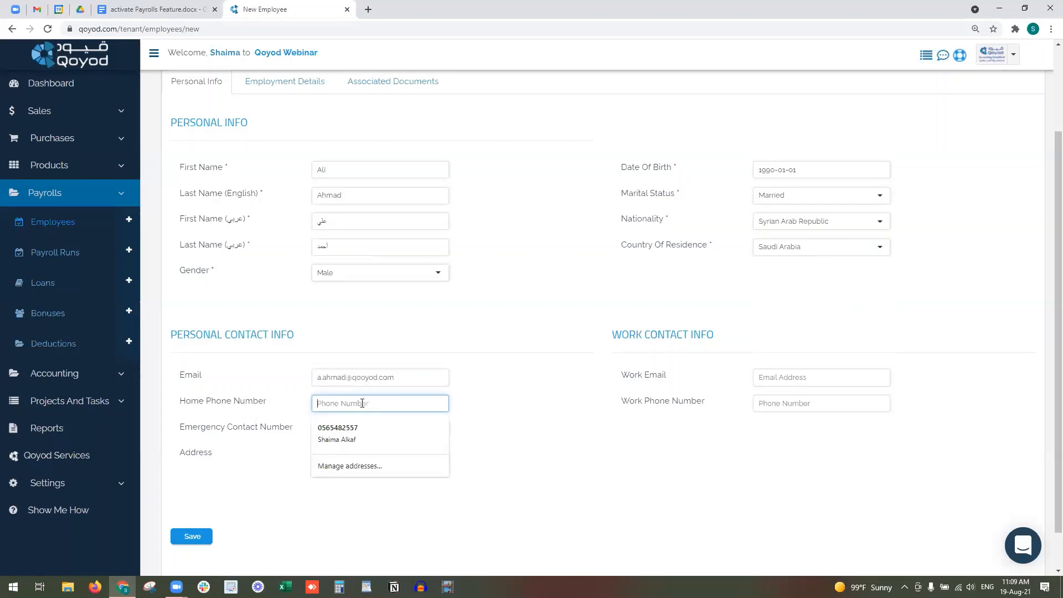
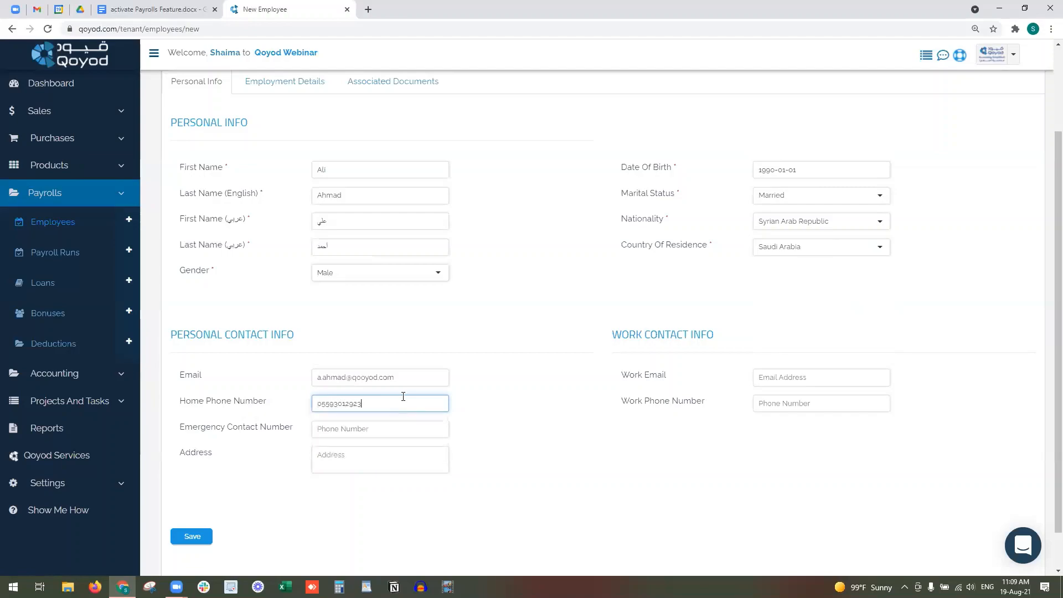
pyautogui.click(345, 435)
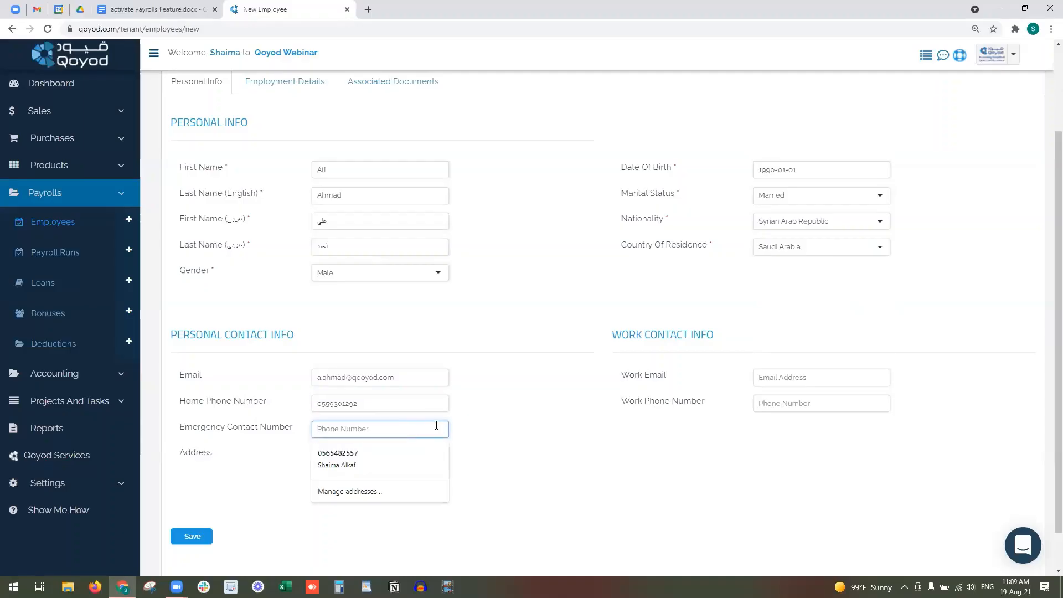
pyautogui.click(576, 427)
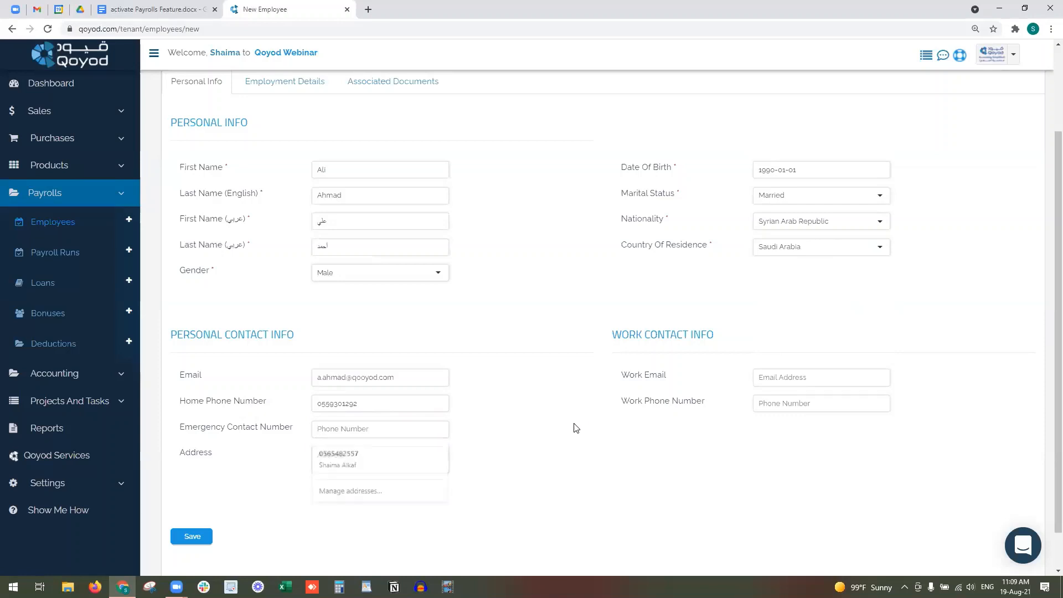
pyautogui.click(356, 460)
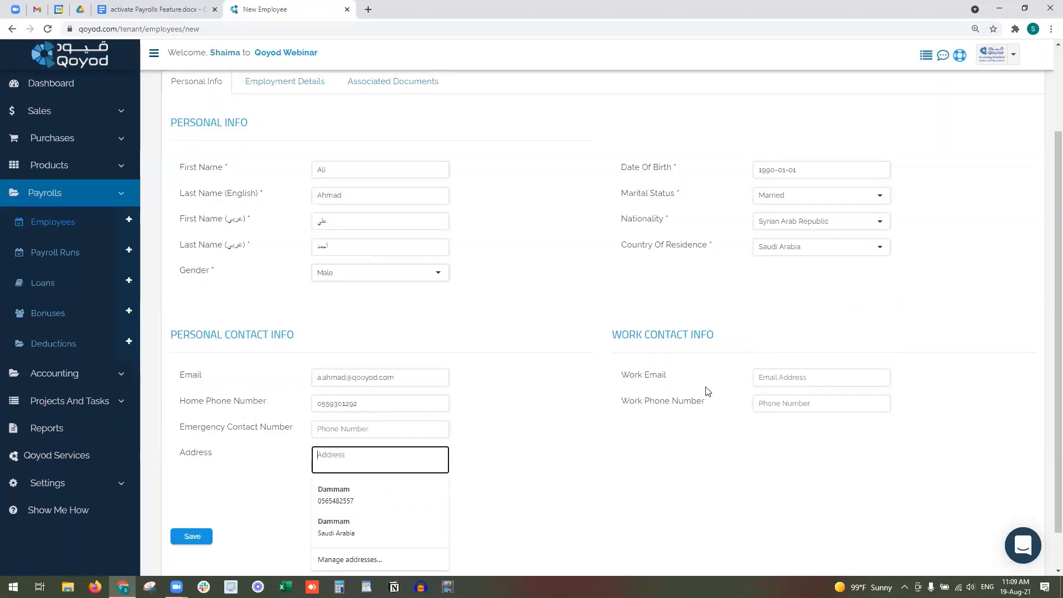
pyautogui.click(620, 457)
pyautogui.scroll(-1, 620, 457)
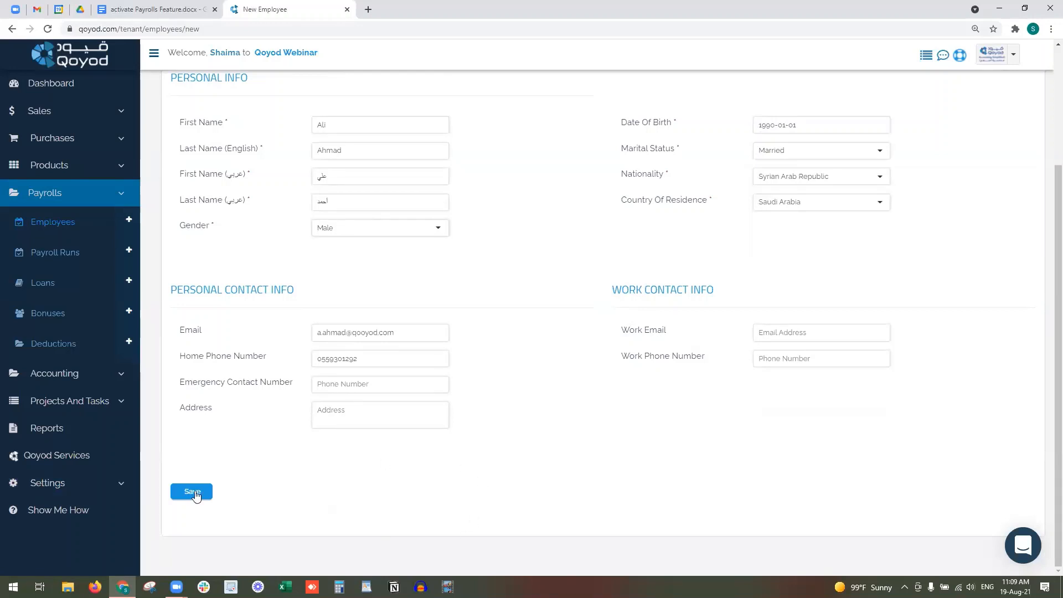
pyautogui.scroll(3, 221, 446)
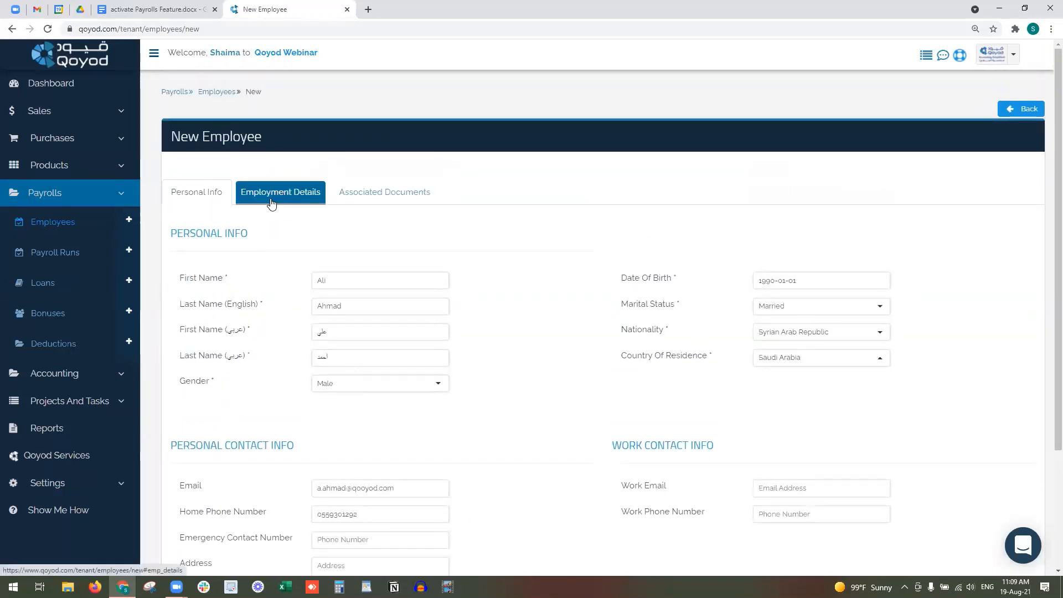
# - In Employment Details, keep employee Id EMP18 and set the join date to 2021-06-01
pyautogui.click(272, 202)
pyautogui.click(355, 282)
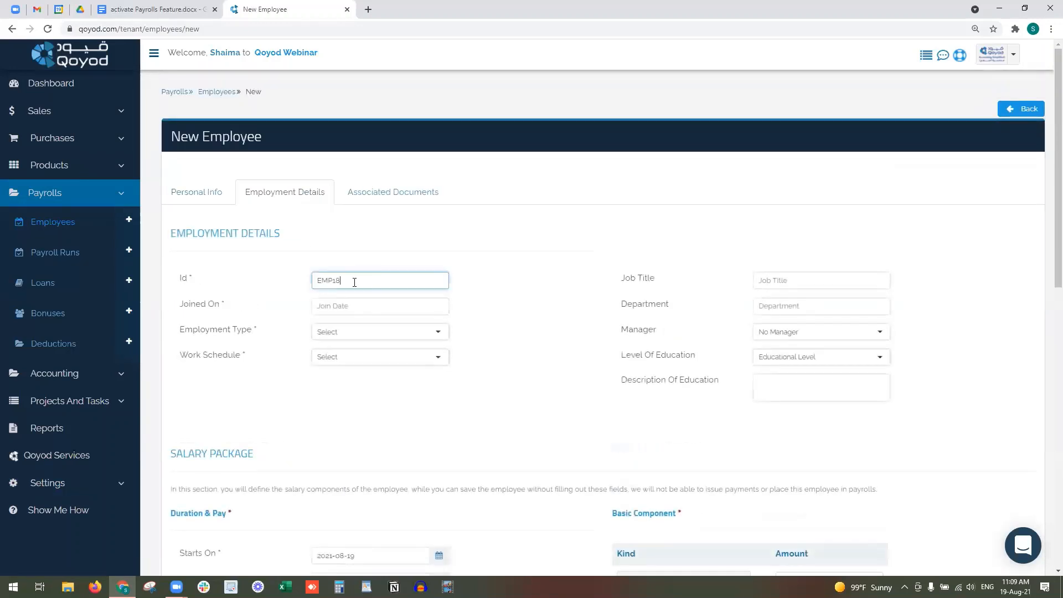
pyautogui.click(360, 307)
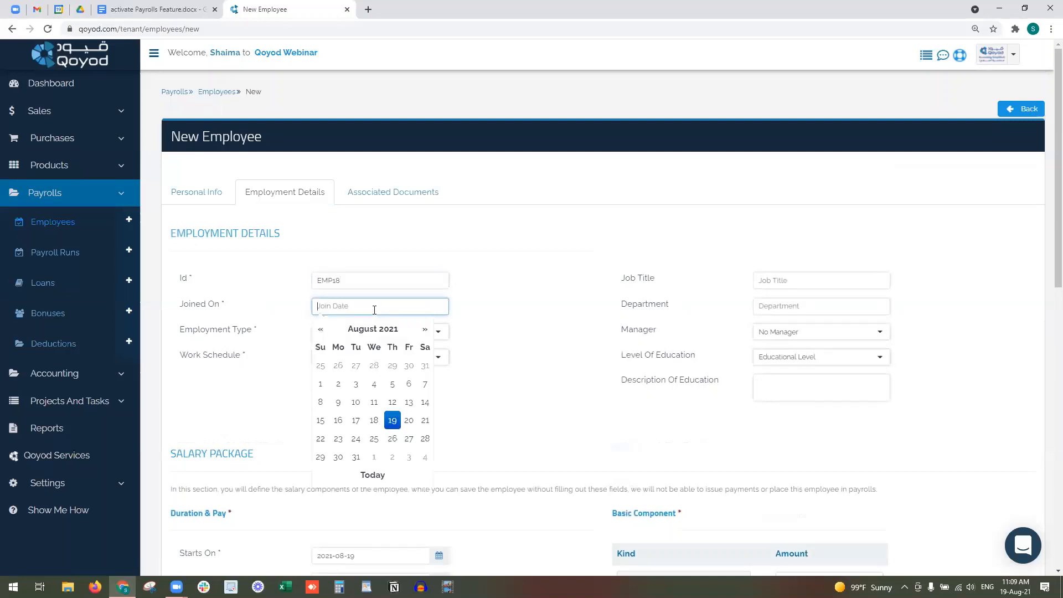
pyautogui.click(322, 330)
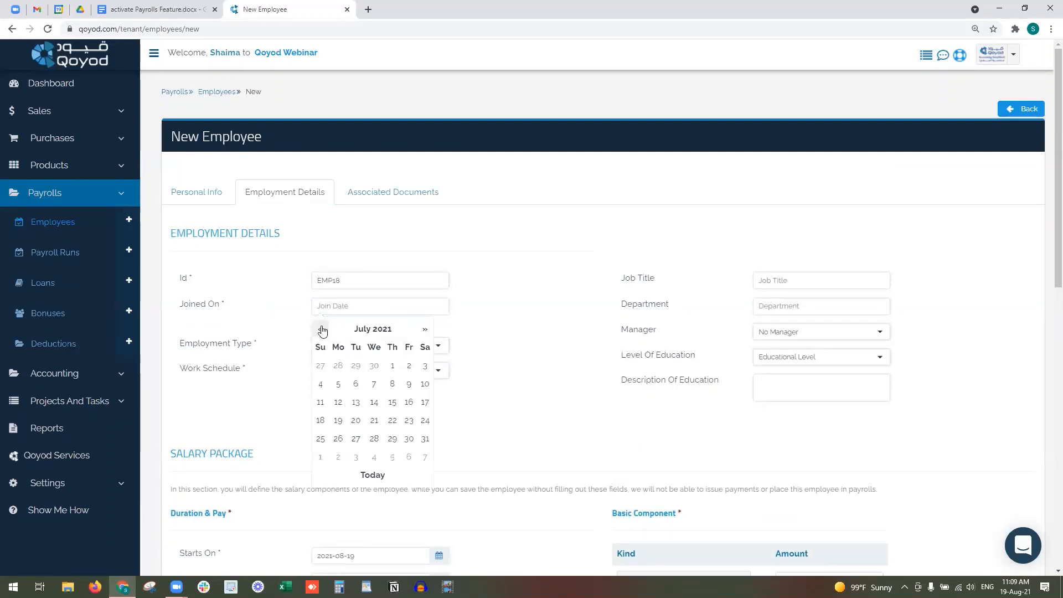
pyautogui.click(322, 330)
pyautogui.click(353, 366)
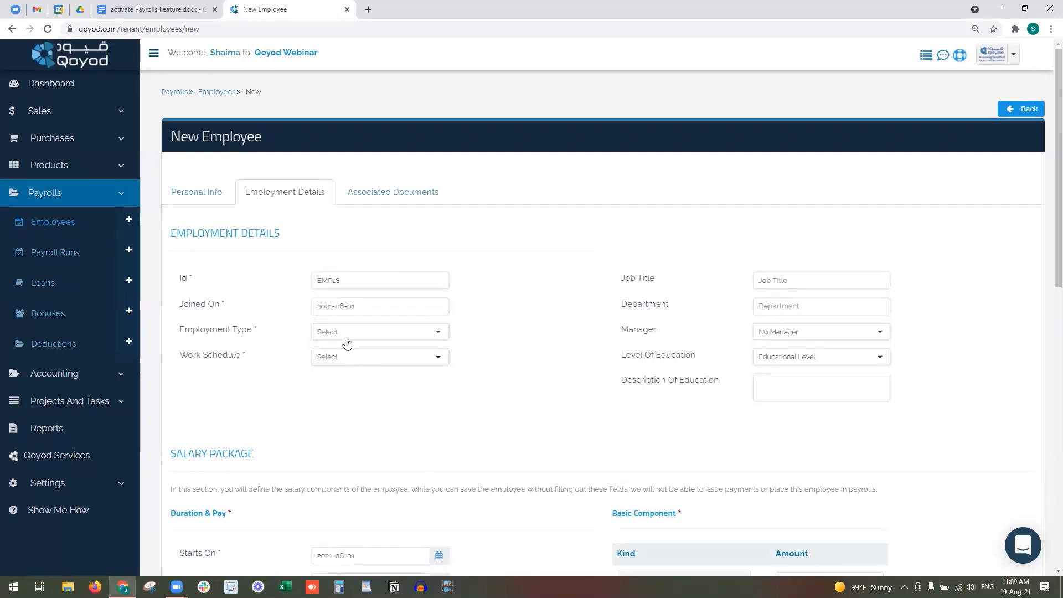
# - Choose Direct Cost employment type and the 7 - Factory - Alkhobar work schedule
pyautogui.click(346, 339)
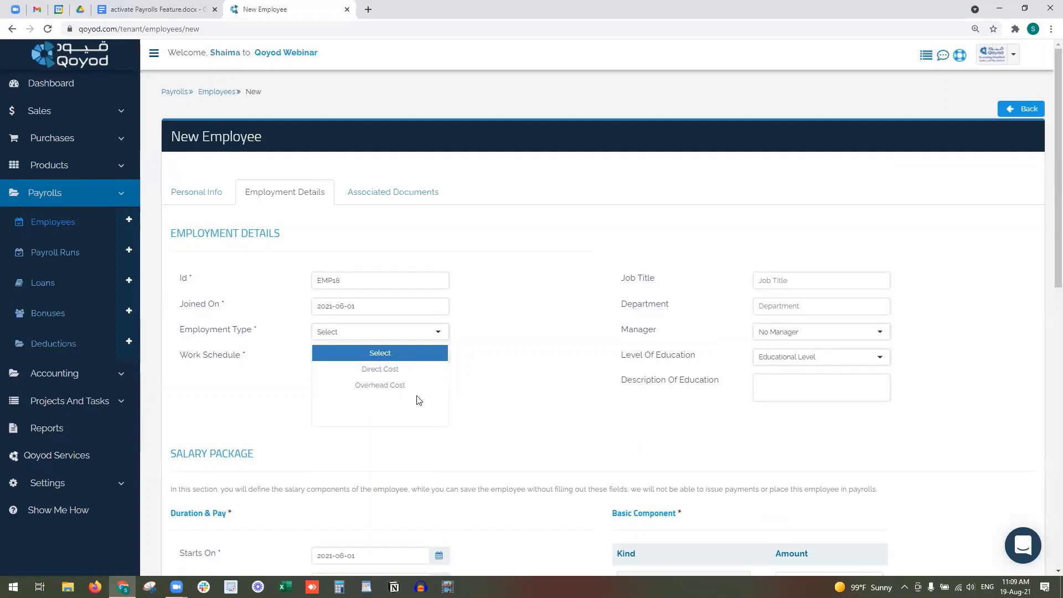
pyautogui.click(403, 369)
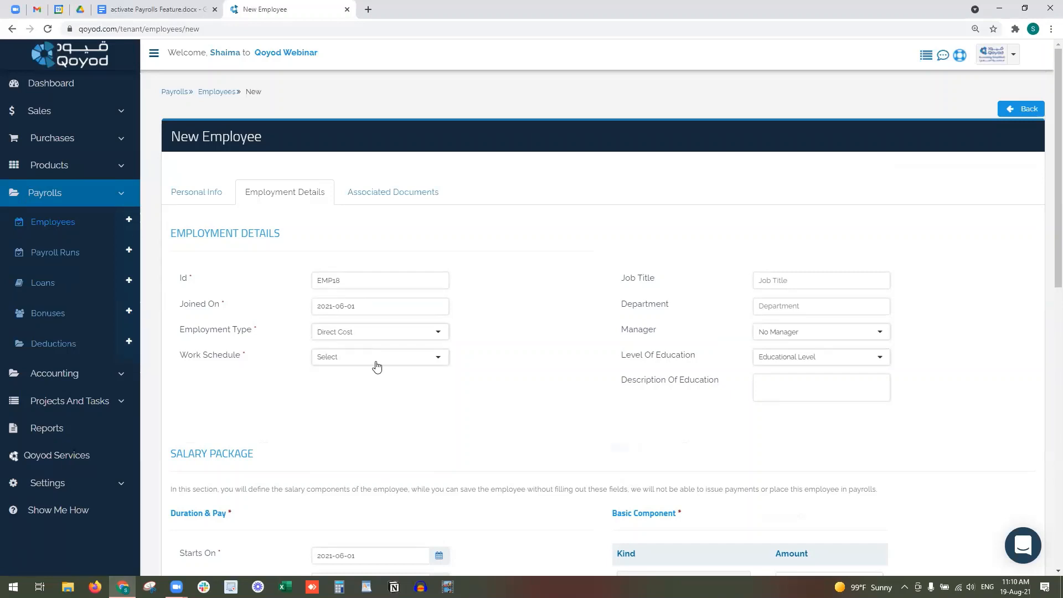
pyautogui.click(375, 359)
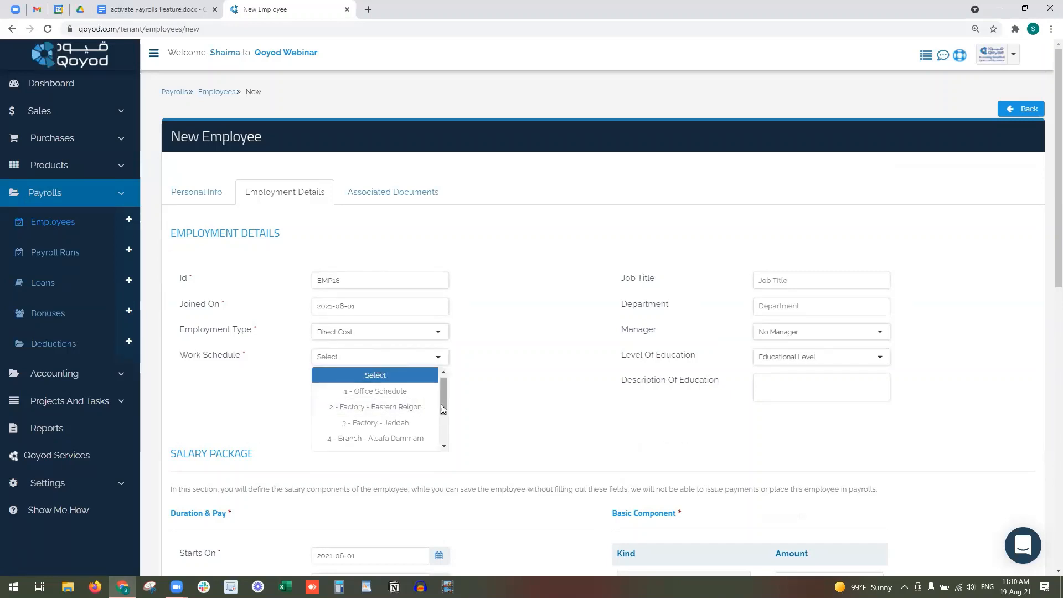
pyautogui.moveTo(444, 404); pyautogui.dragTo(440, 441)
pyautogui.click(409, 427)
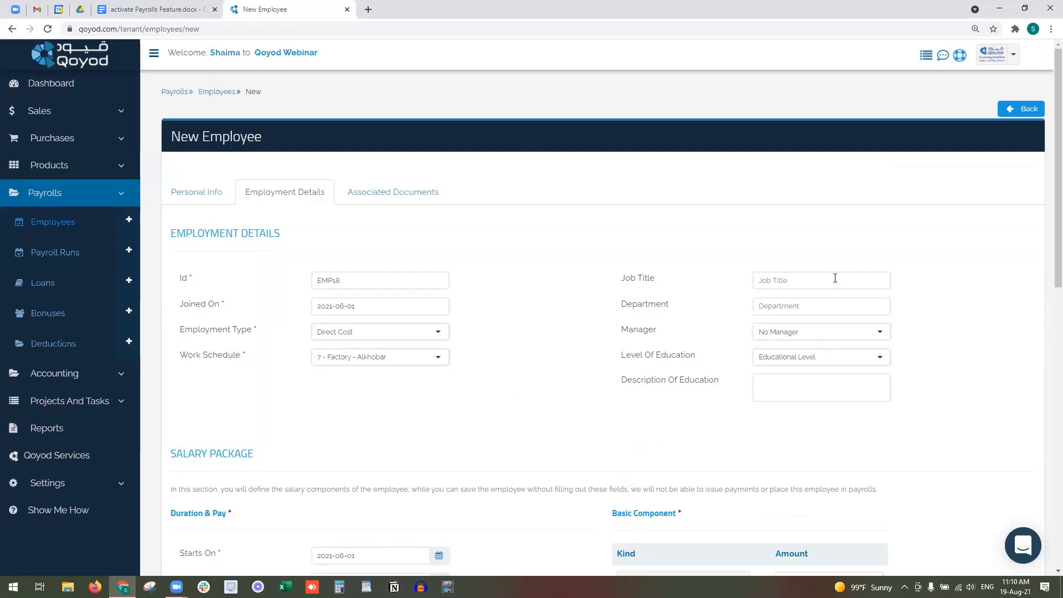
pyautogui.click(835, 279)
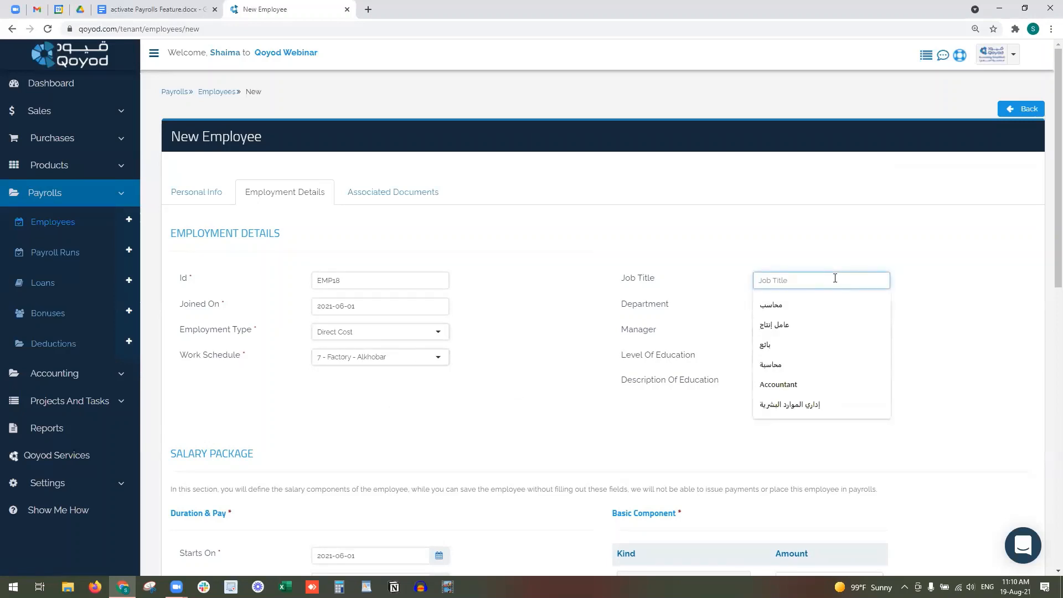
# - Enter job title Quality Manager and Quality as the department
pyautogui.write('P')
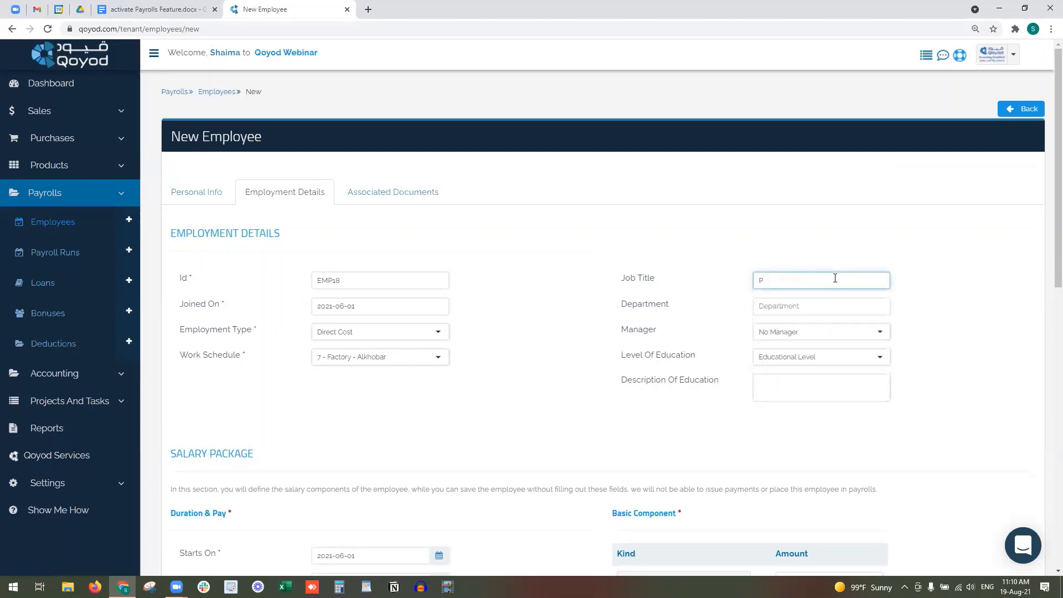
pyautogui.press('BackSpace')
pyautogui.write('a')
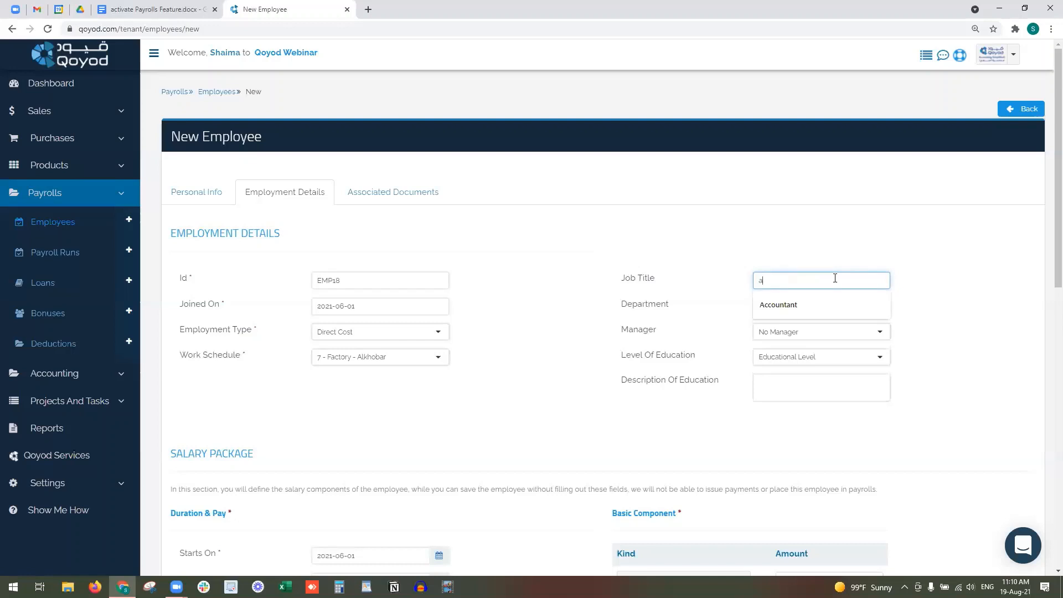
pyautogui.press('BackSpace')
pyautogui.write('Quality Manager')
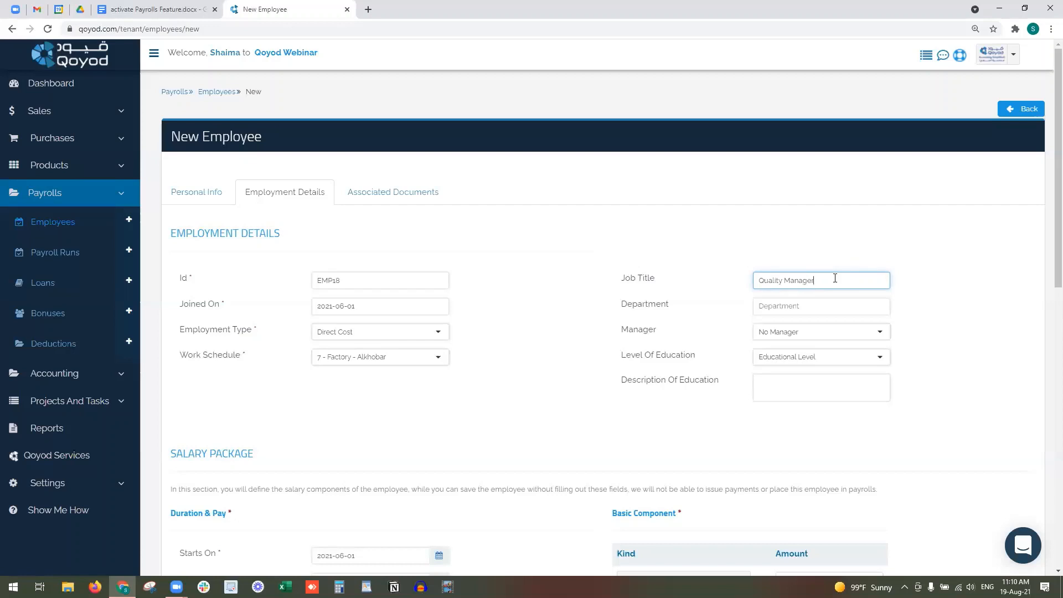
pyautogui.click(822, 308)
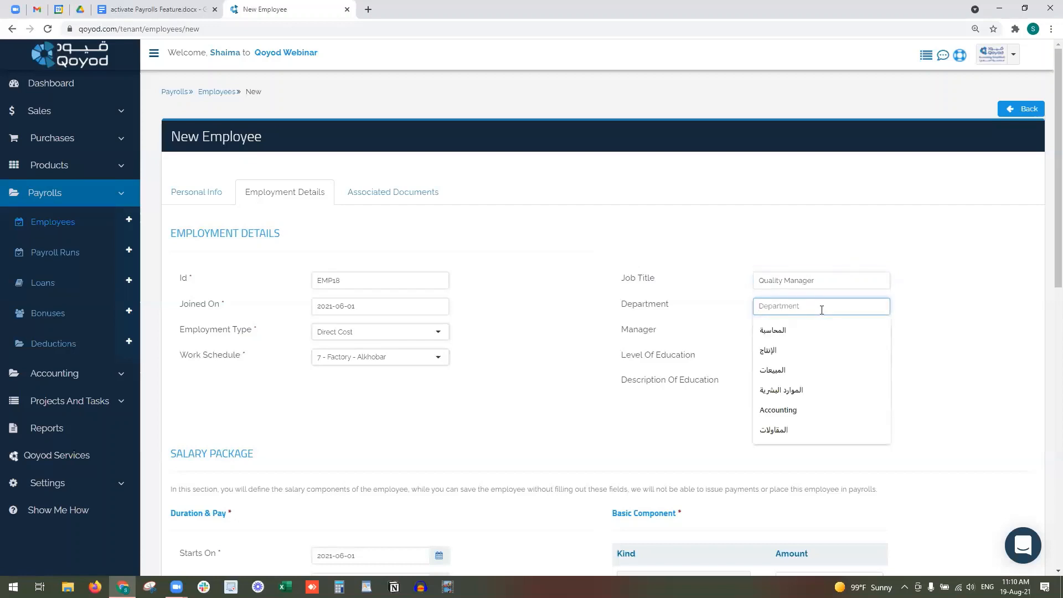
pyautogui.write('Qul')
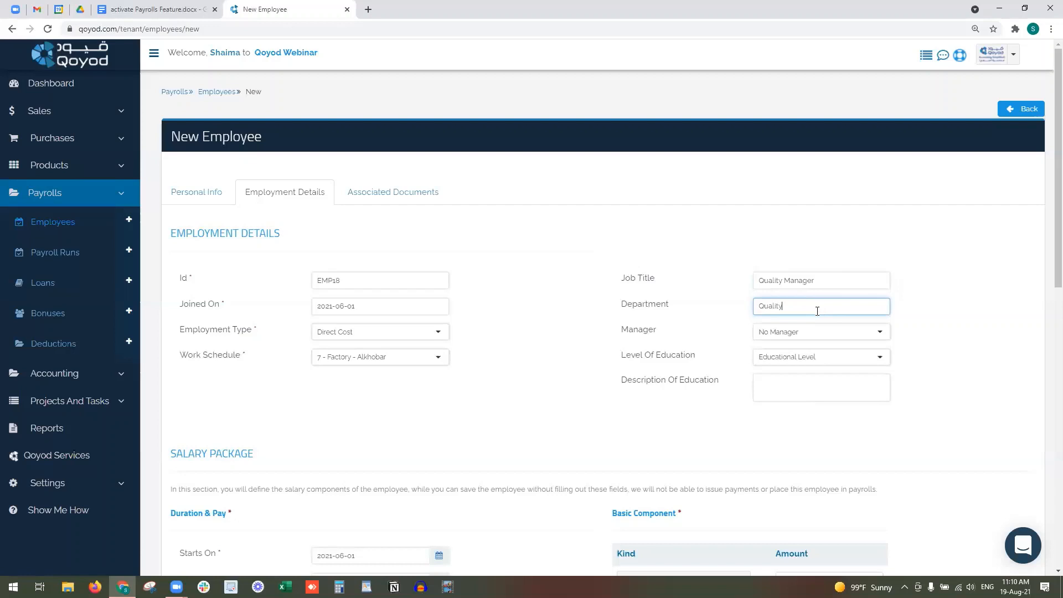
# - Keep No Manager, choose Master's Degree, and begin the King Saud University education description
pyautogui.click(820, 338)
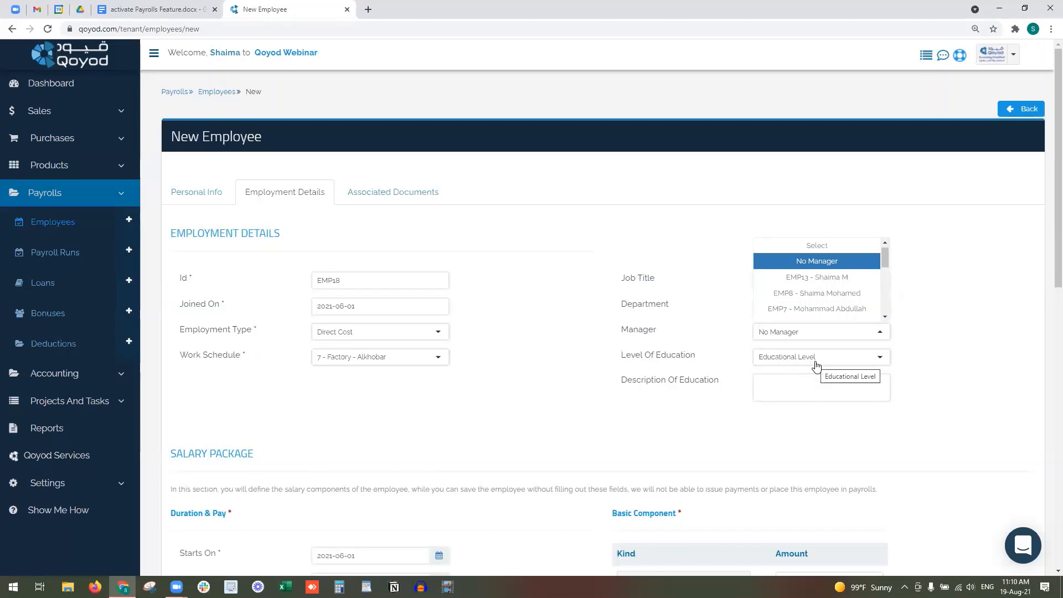
pyautogui.click(853, 368)
pyautogui.click(852, 366)
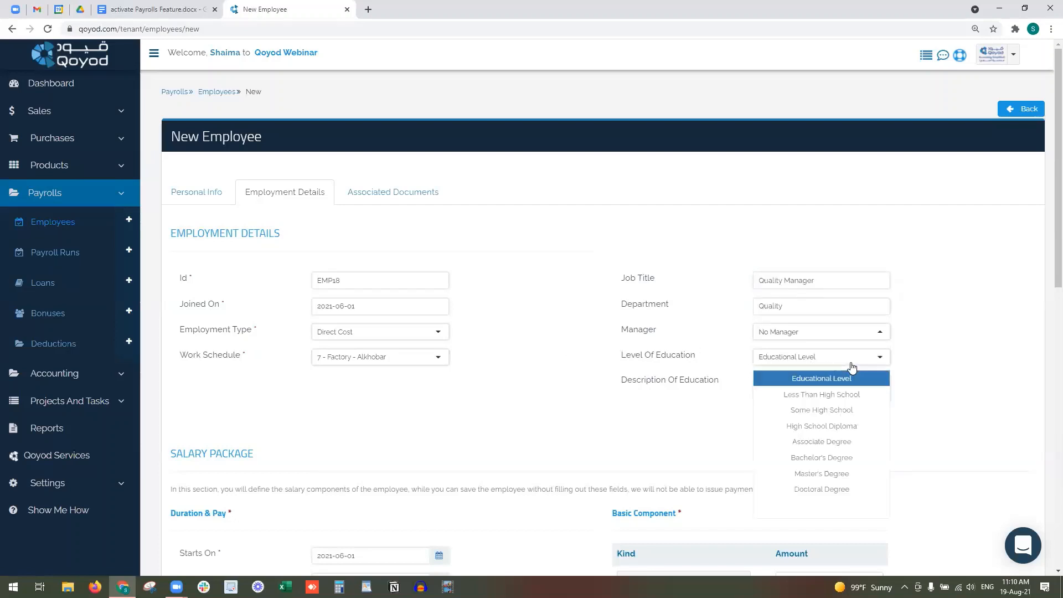
pyautogui.click(861, 474)
pyautogui.click(780, 385)
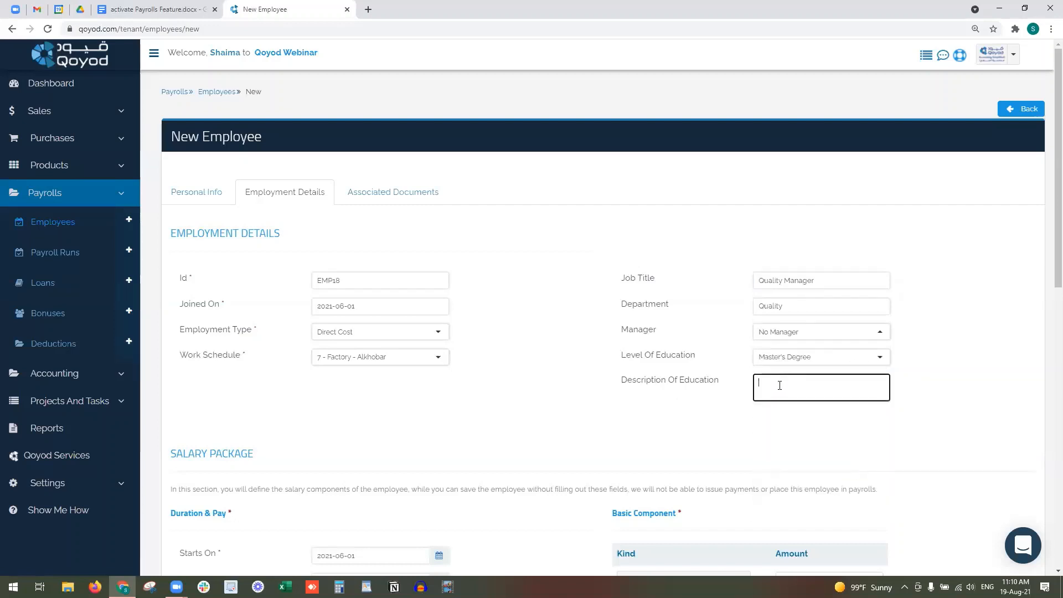
pyautogui.write('King Saud University, Major. M')
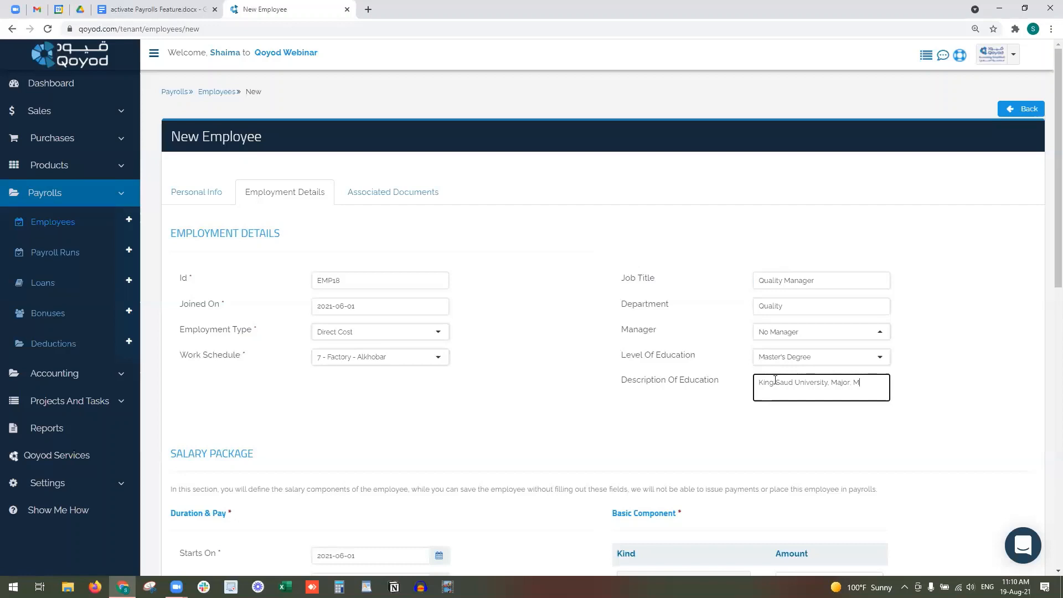
# - Set the salary package to run 2021-08-19 to 2022-12-31, paid monthly
pyautogui.scroll(-3, 776, 380)
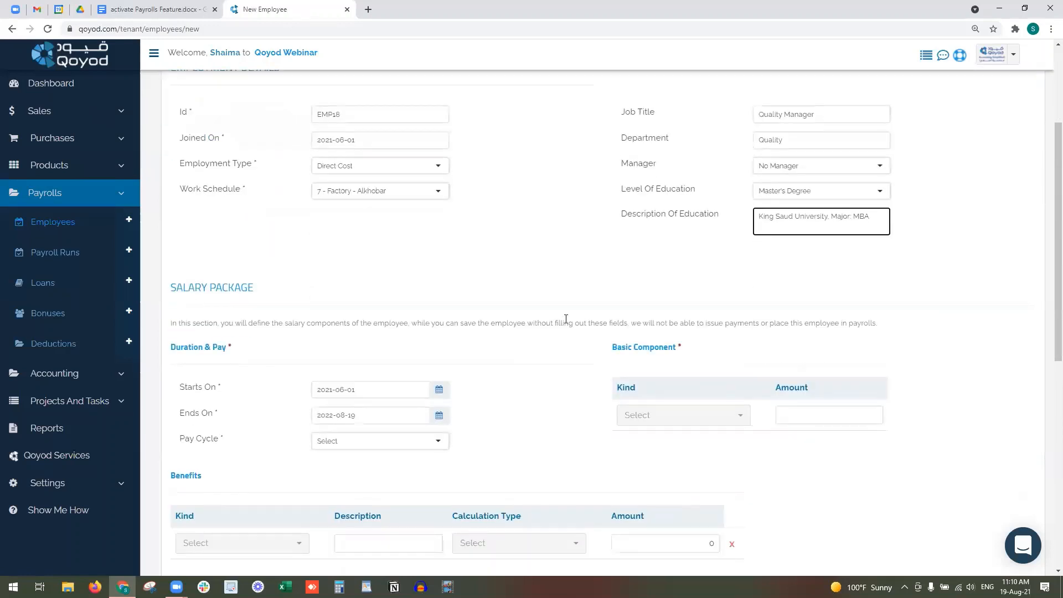
pyautogui.scroll(-1, 404, 288)
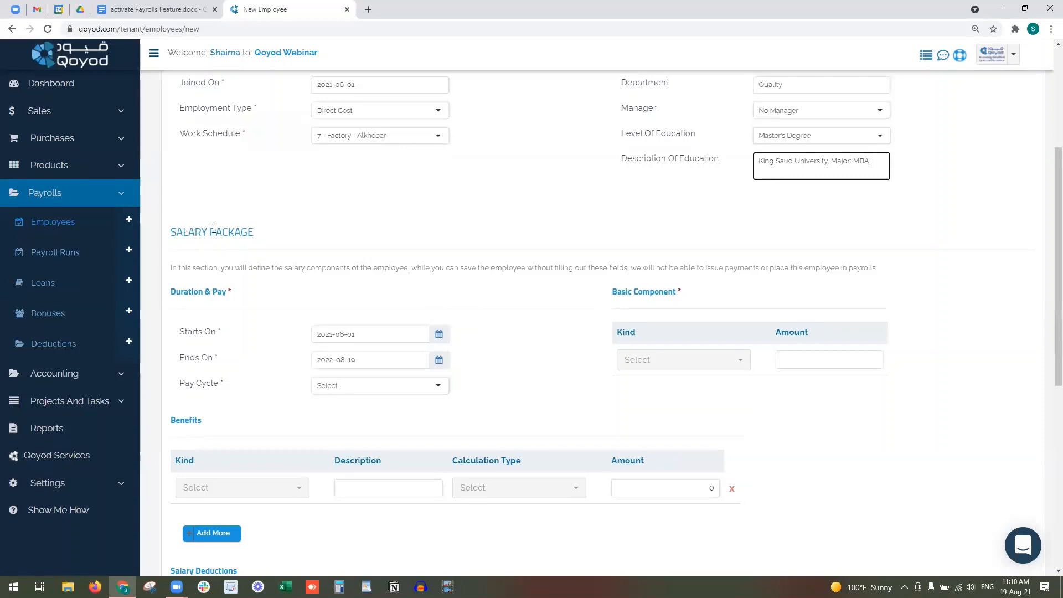
pyautogui.moveTo(180, 291); pyautogui.dragTo(222, 292)
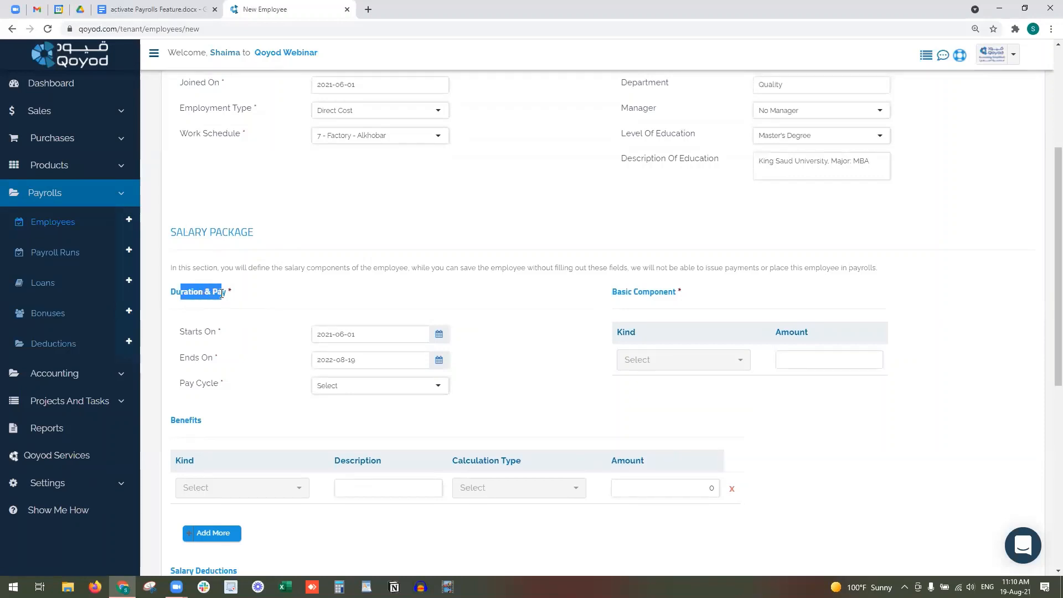
pyautogui.click(376, 335)
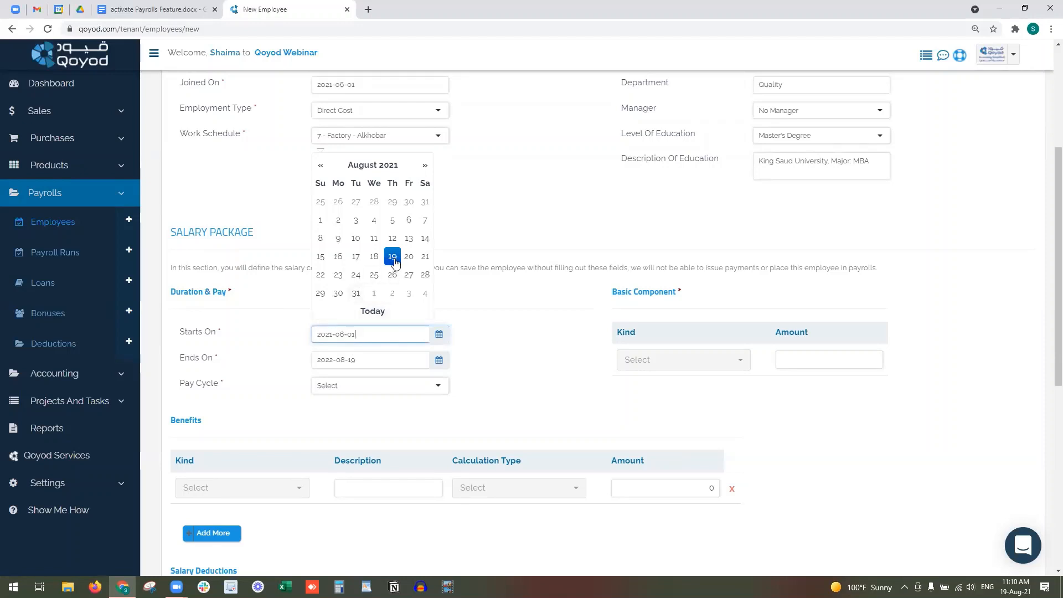
pyautogui.click(330, 355)
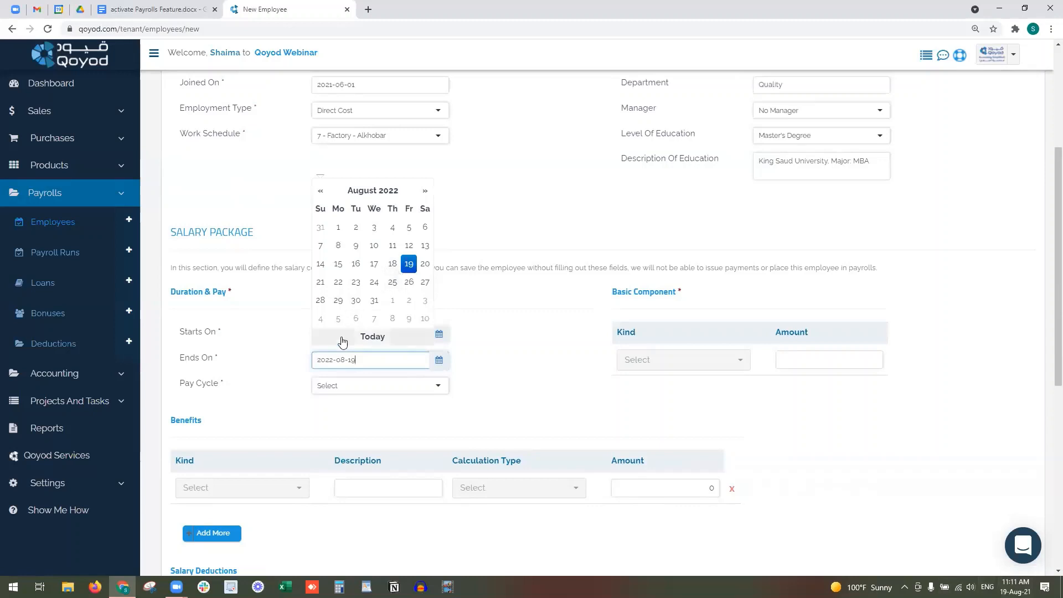
pyautogui.moveTo(356, 358); pyautogui.dragTo(297, 355)
pyautogui.write('2')
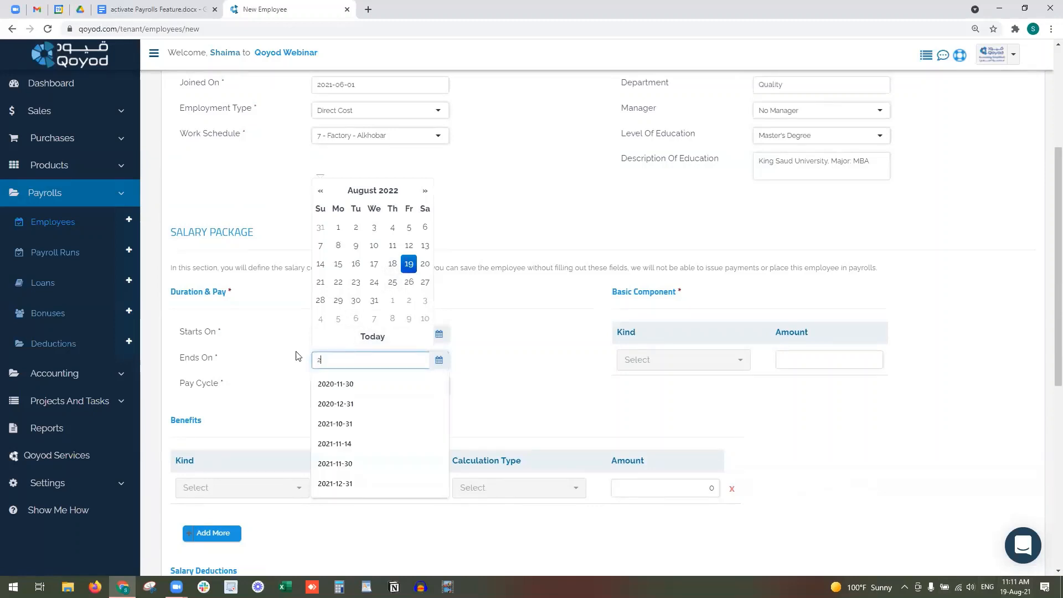
pyautogui.write('022')
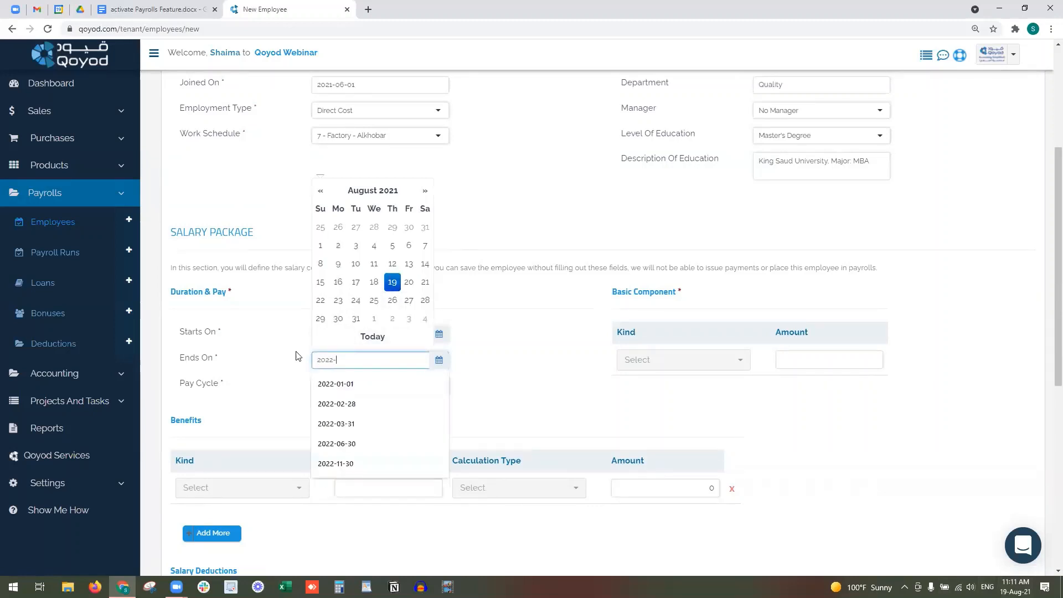
pyautogui.write('-12-31')
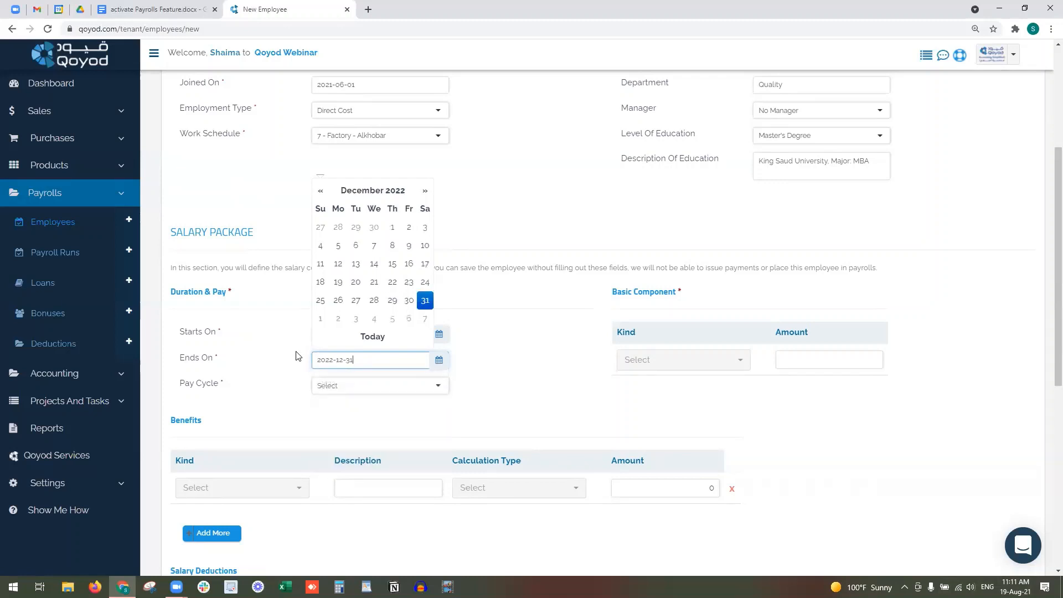
pyautogui.click(465, 393)
pyautogui.click(416, 391)
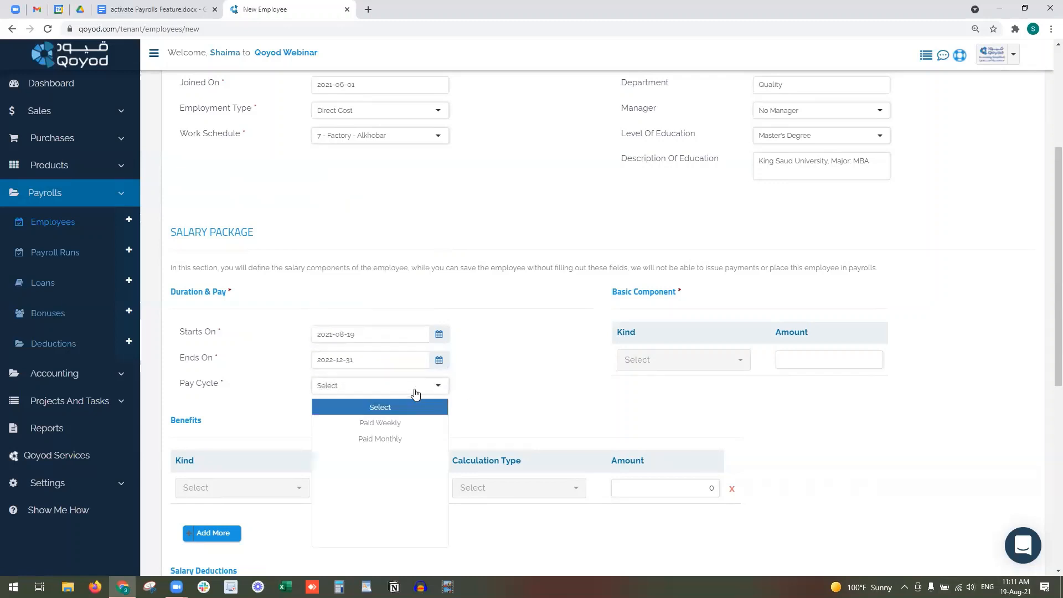
pyautogui.click(430, 443)
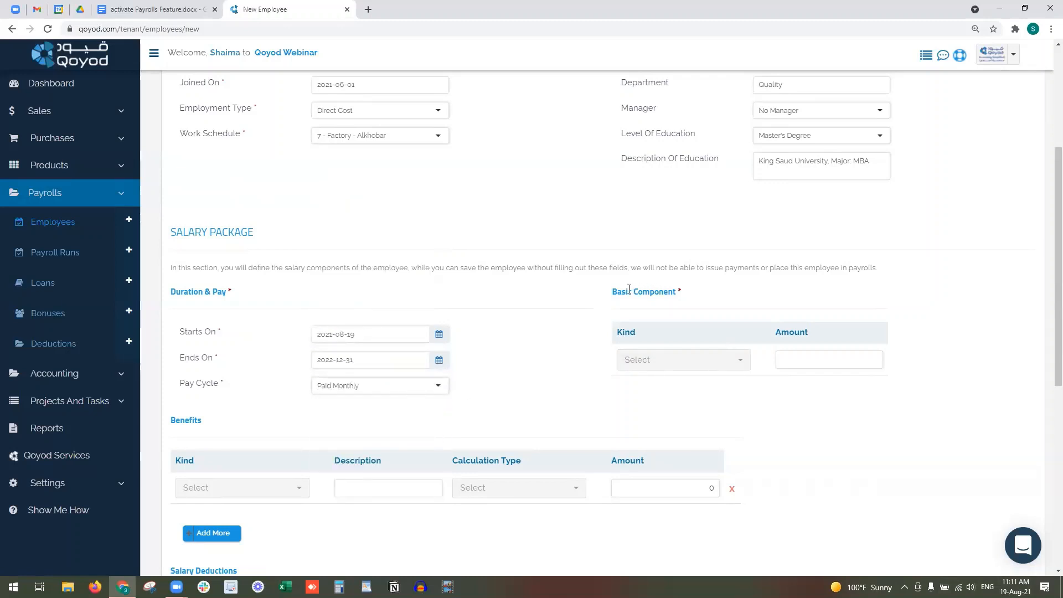
# - Make the basic component a Monthly Salary of 10000
pyautogui.moveTo(612, 298); pyautogui.dragTo(662, 299)
pyautogui.click(666, 360)
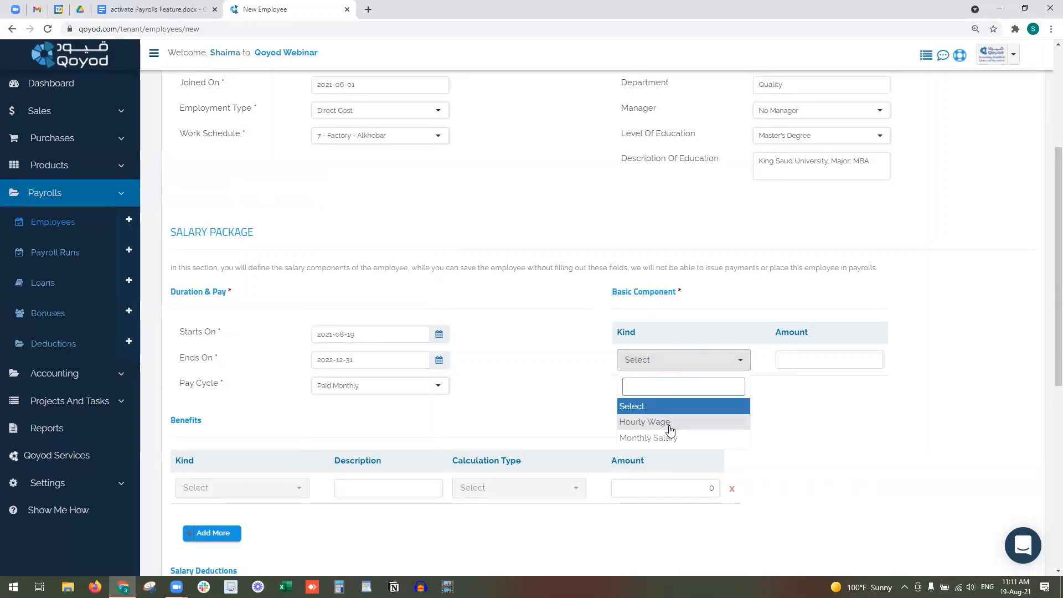
pyautogui.click(692, 437)
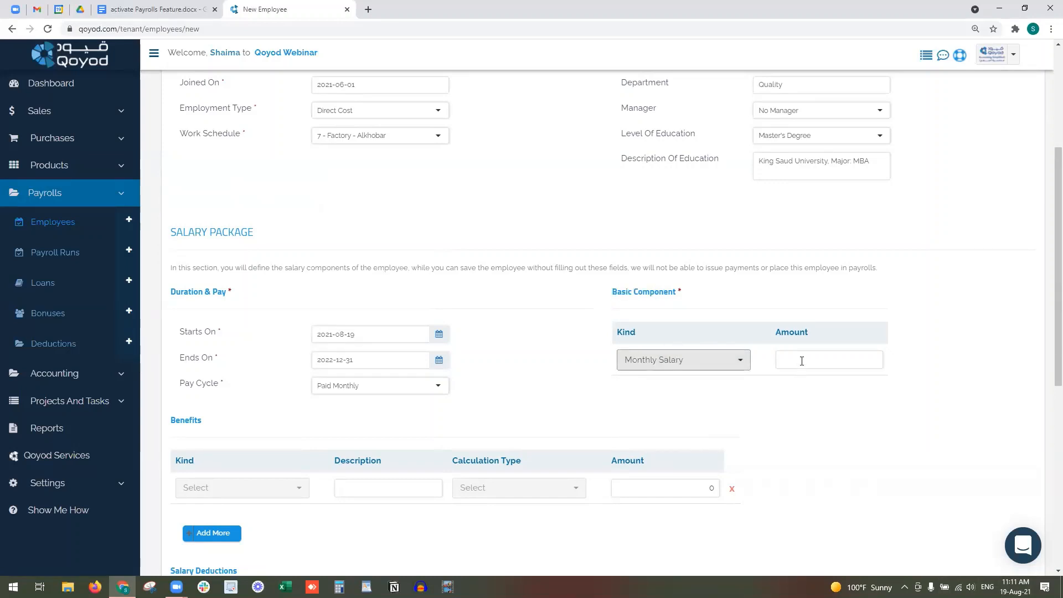
pyautogui.click(797, 360)
pyautogui.write('10000')
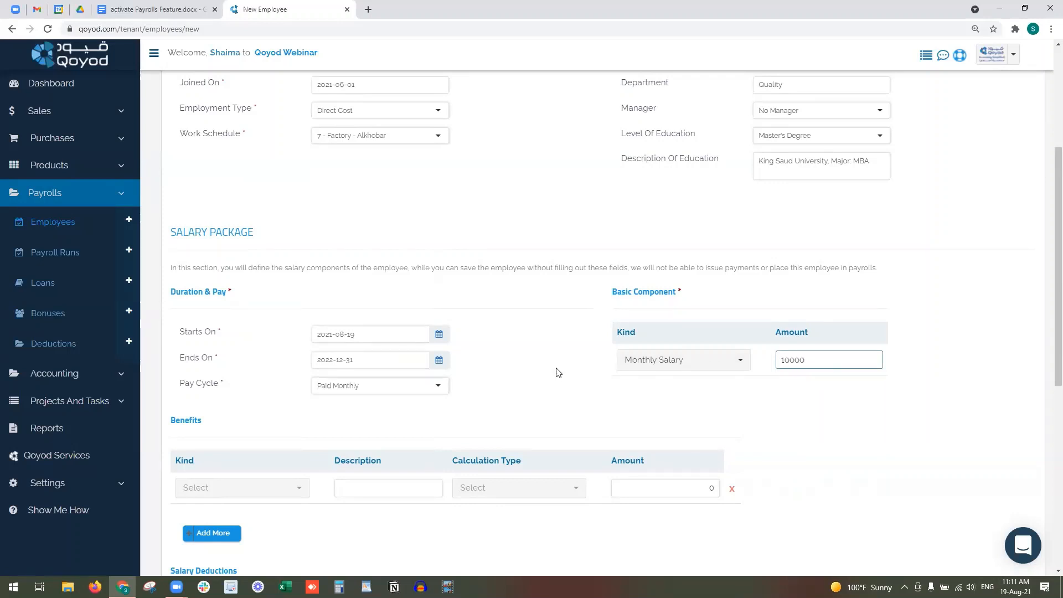
# - Add three benefits: Transportation Allowance, Housing Allowance, and an Other benefit named Food Allowance
pyautogui.scroll(-2, 558, 372)
pyautogui.click(256, 376)
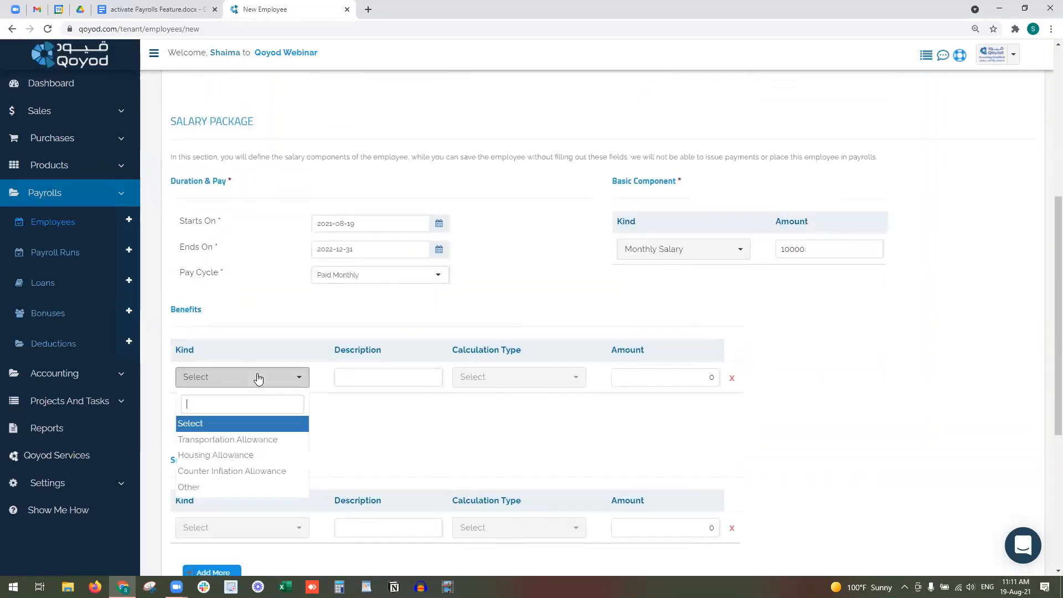
pyautogui.click(285, 440)
pyautogui.click(212, 422)
pyautogui.click(230, 410)
pyautogui.click(213, 485)
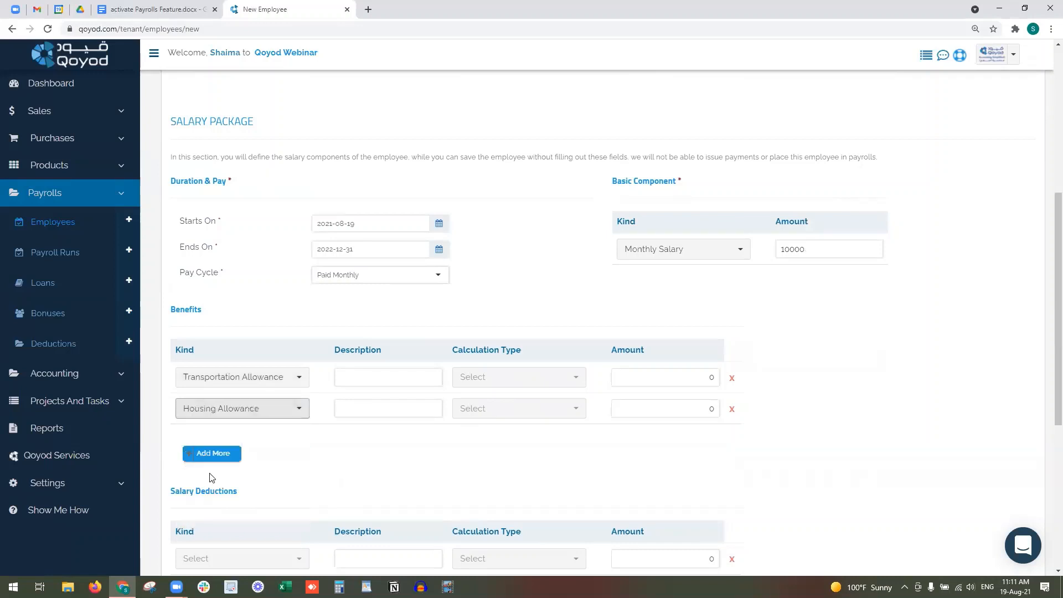
pyautogui.click(220, 455)
pyautogui.click(250, 442)
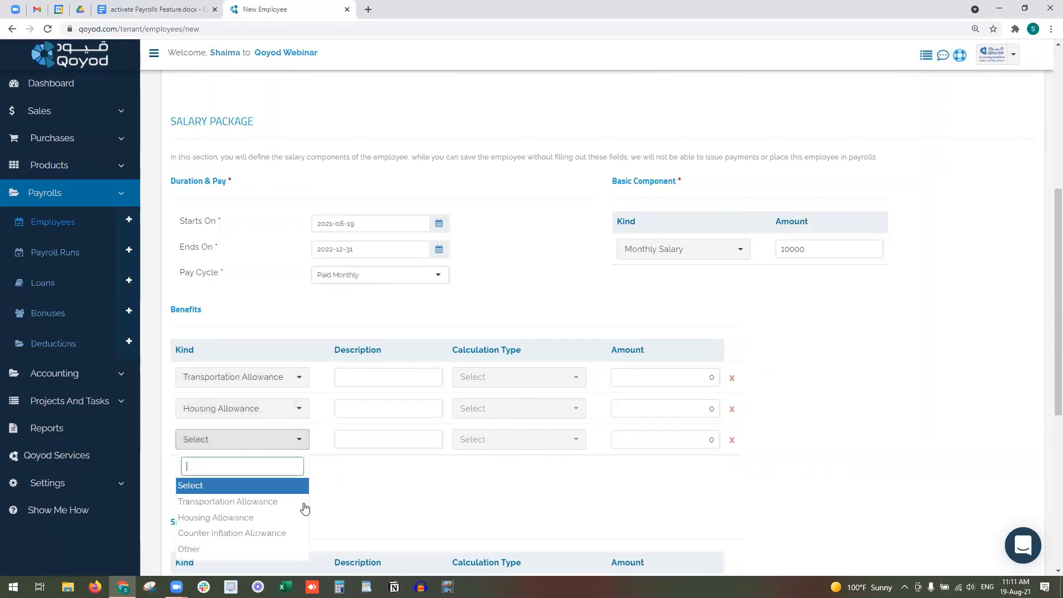
pyautogui.click(287, 549)
pyautogui.click(366, 439)
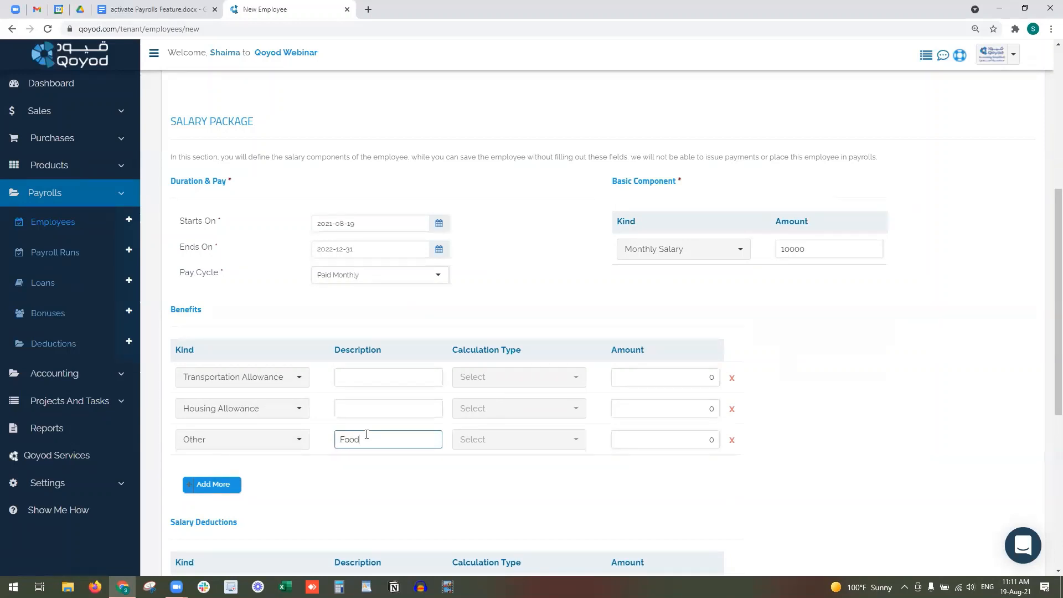
pyautogui.write('Food Allowance')
# - Calculate transportation and housing as Percent of Basic and Food Allowance as Fixed Monthly Amount
pyautogui.click(504, 376)
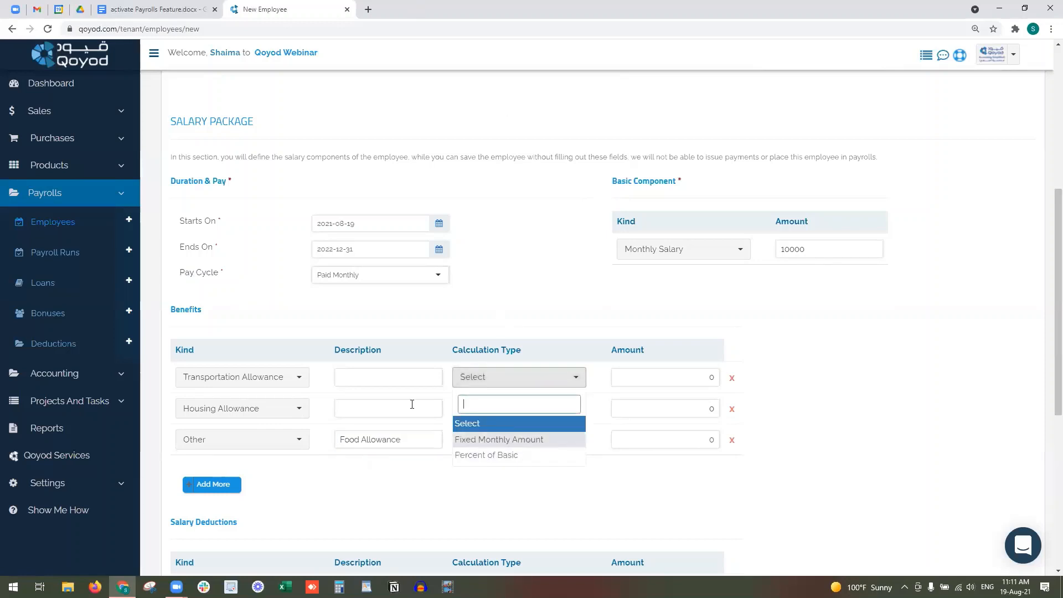
pyautogui.click(535, 457)
pyautogui.click(525, 422)
pyautogui.click(522, 499)
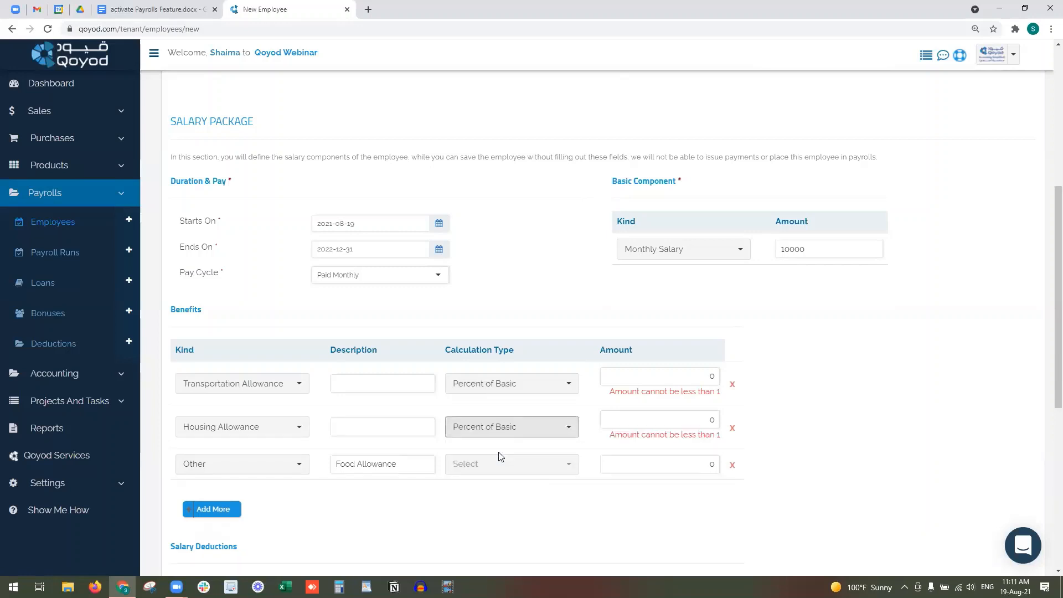
pyautogui.click(500, 464)
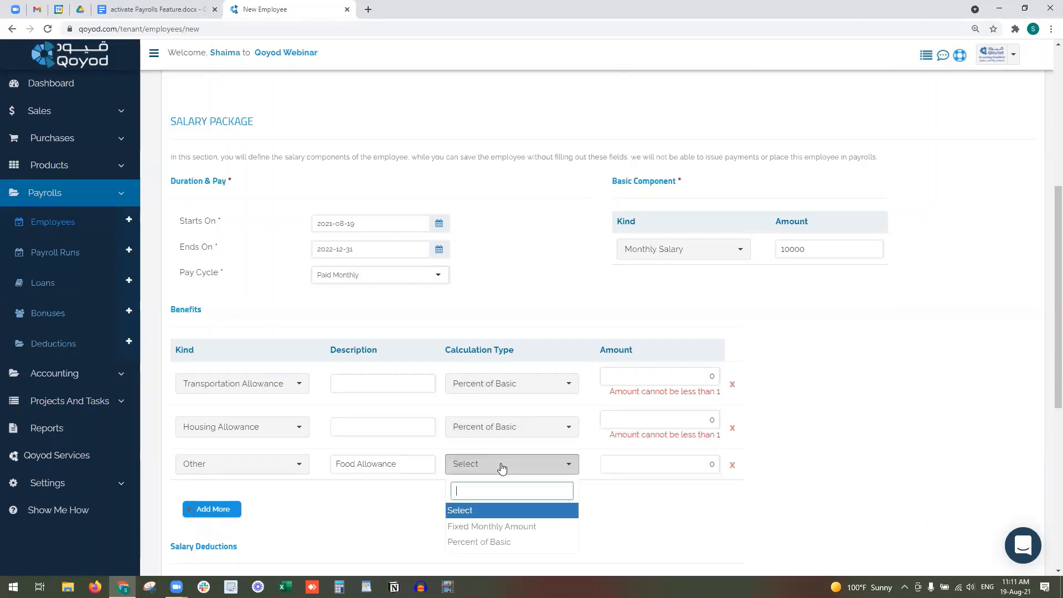
pyautogui.click(513, 527)
# - Enter benefit amounts: 10 for transportation, 25 for housing, 500 for Food Allowance
pyautogui.click(711, 375)
pyautogui.doubleClick(711, 376)
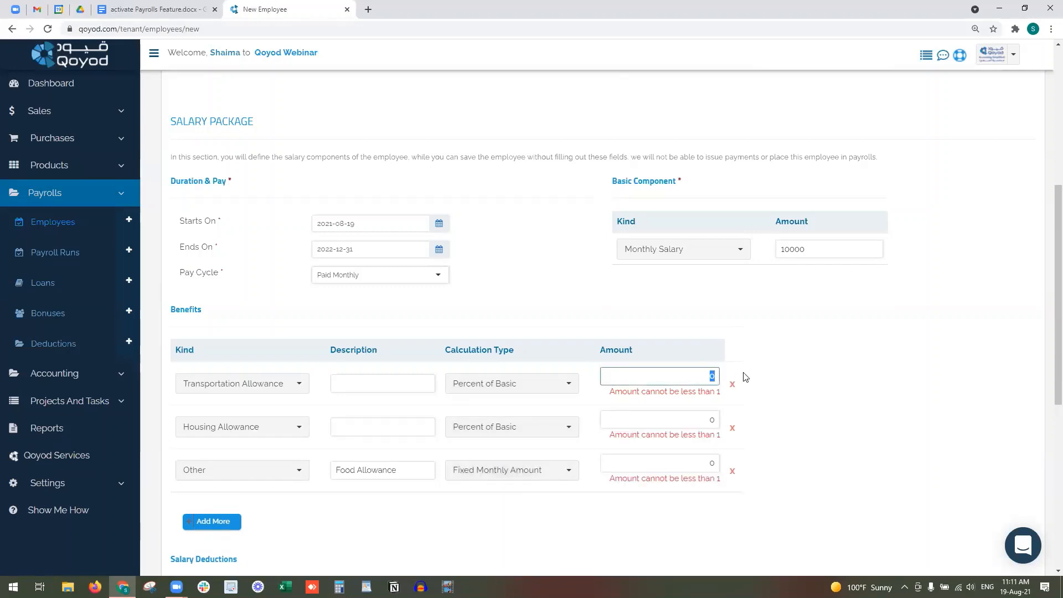
pyautogui.write('10')
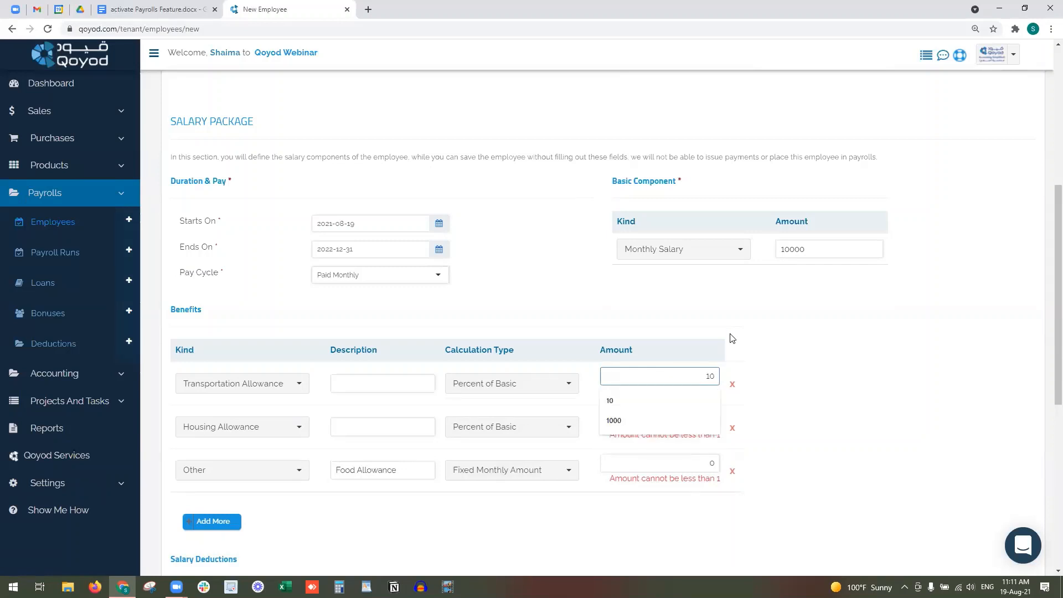
pyautogui.doubleClick(687, 410)
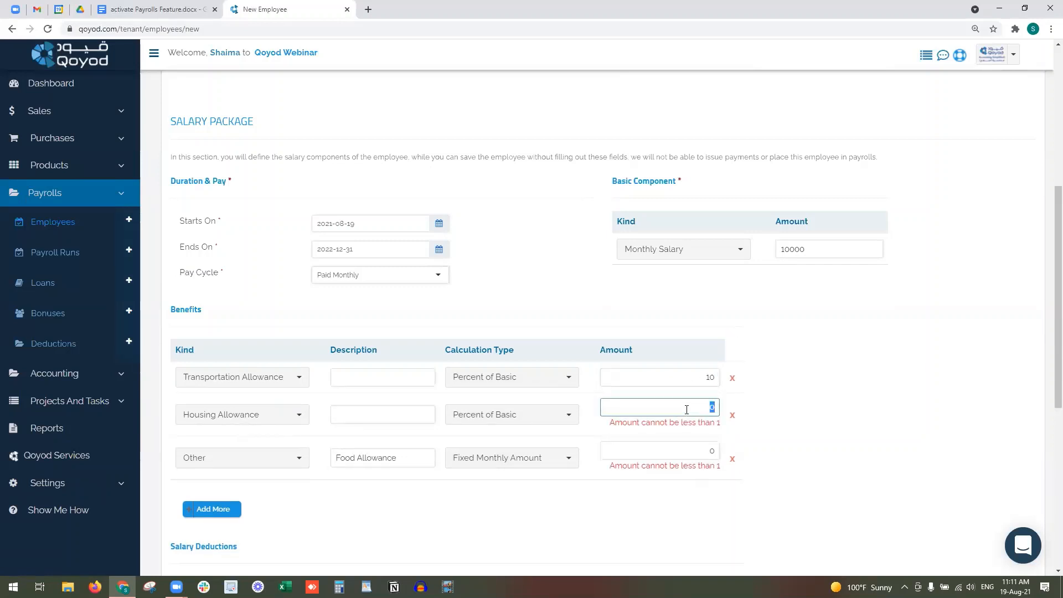
pyautogui.write('25')
pyautogui.doubleClick(665, 451)
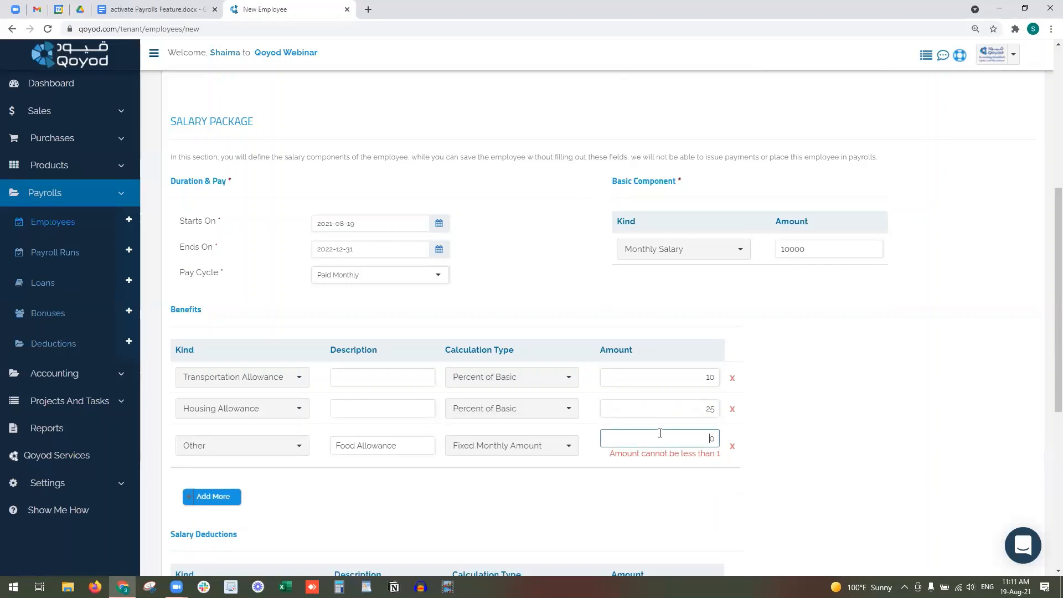
pyautogui.doubleClick(656, 433)
pyautogui.scroll(-3, 368, 473)
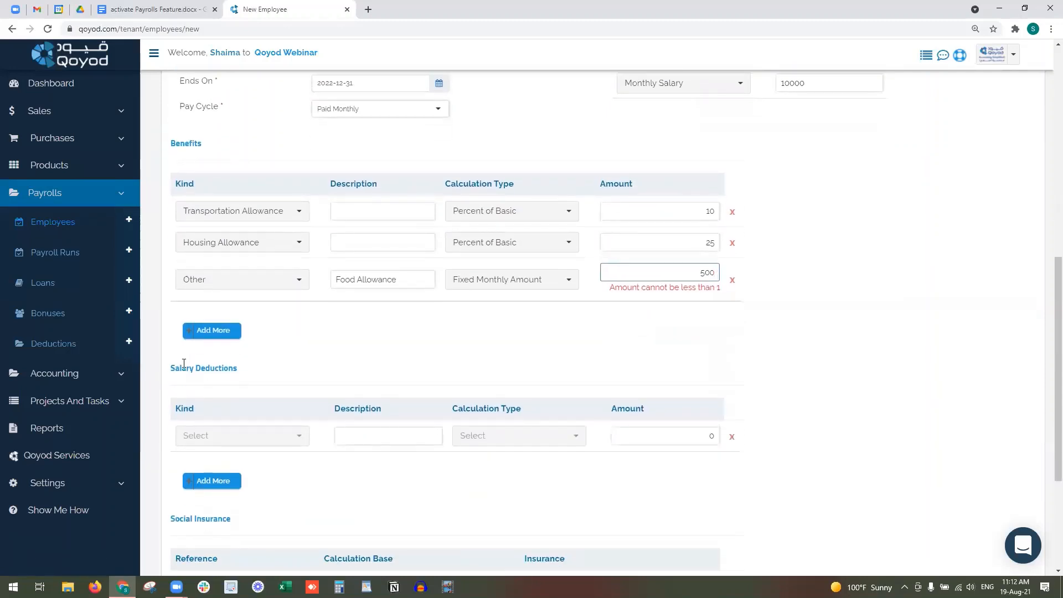
# - Add a Fund Contribution salary deduction calculated as Fixed (Monthly)
pyautogui.click(172, 376)
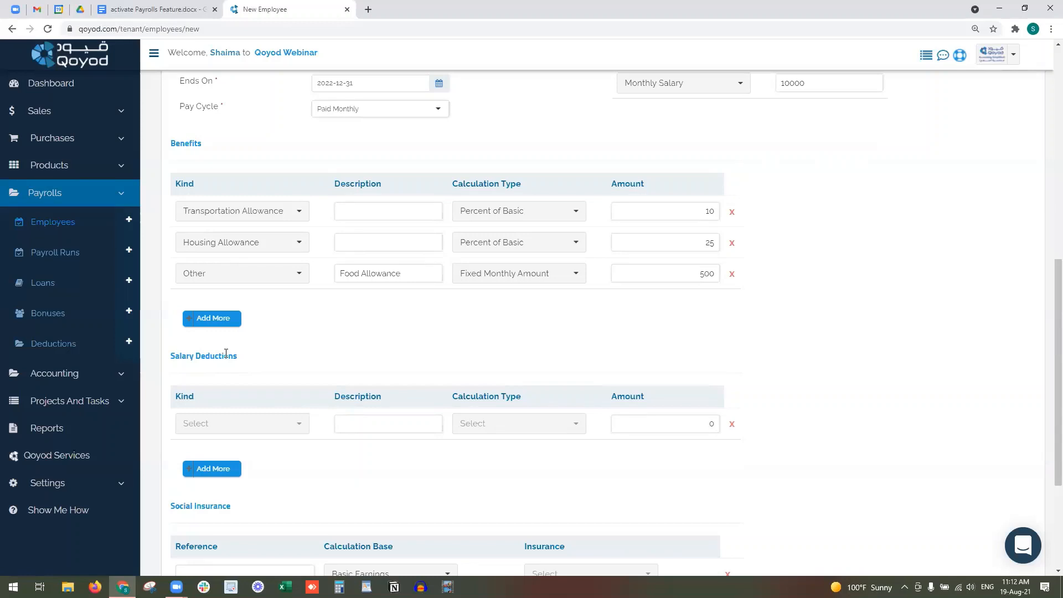
pyautogui.click(233, 423)
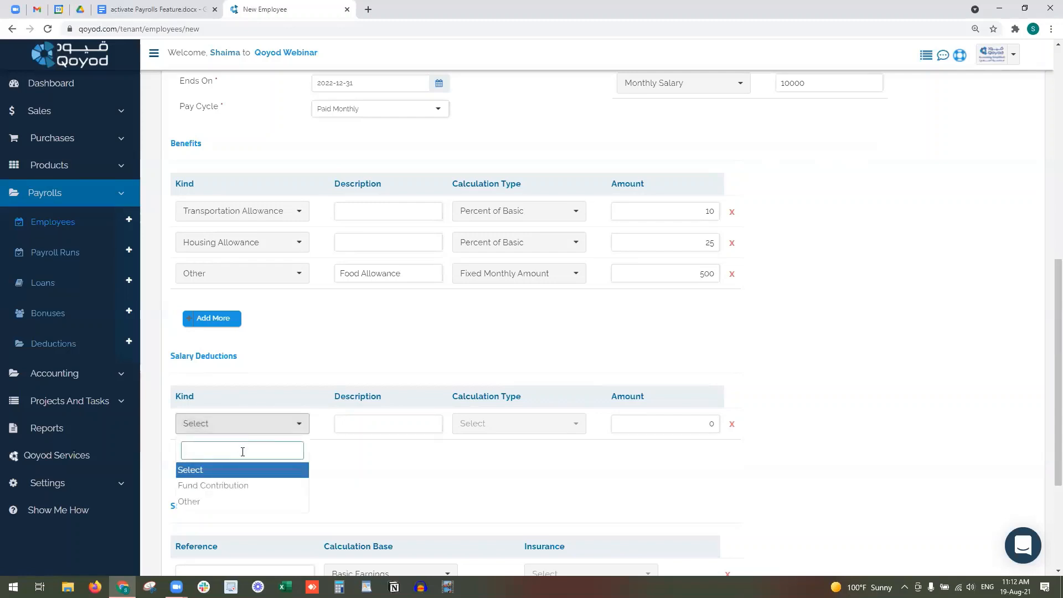
pyautogui.click(254, 490)
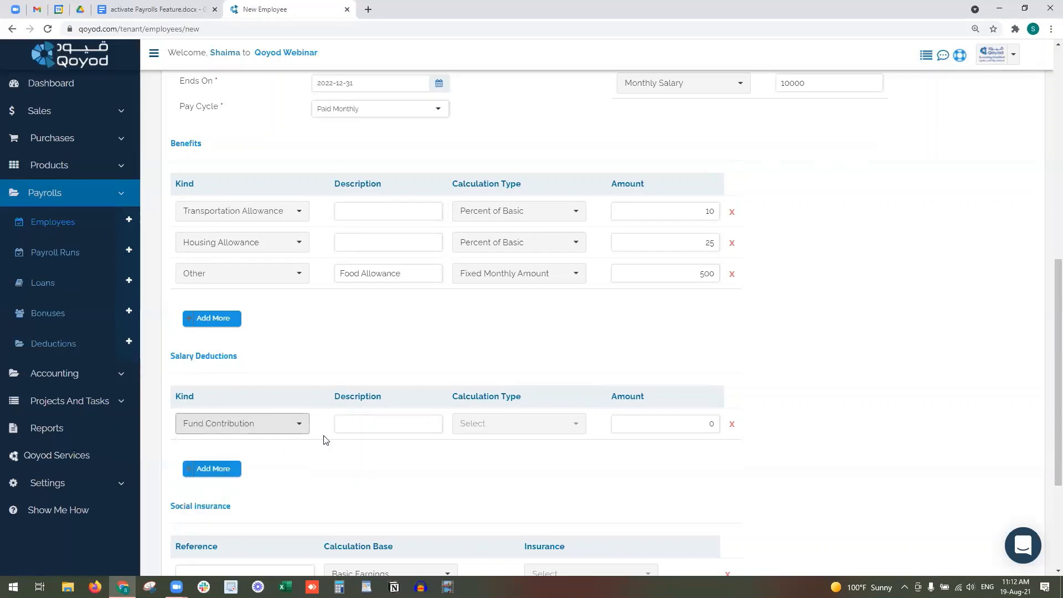
pyautogui.click(393, 425)
pyautogui.click(479, 433)
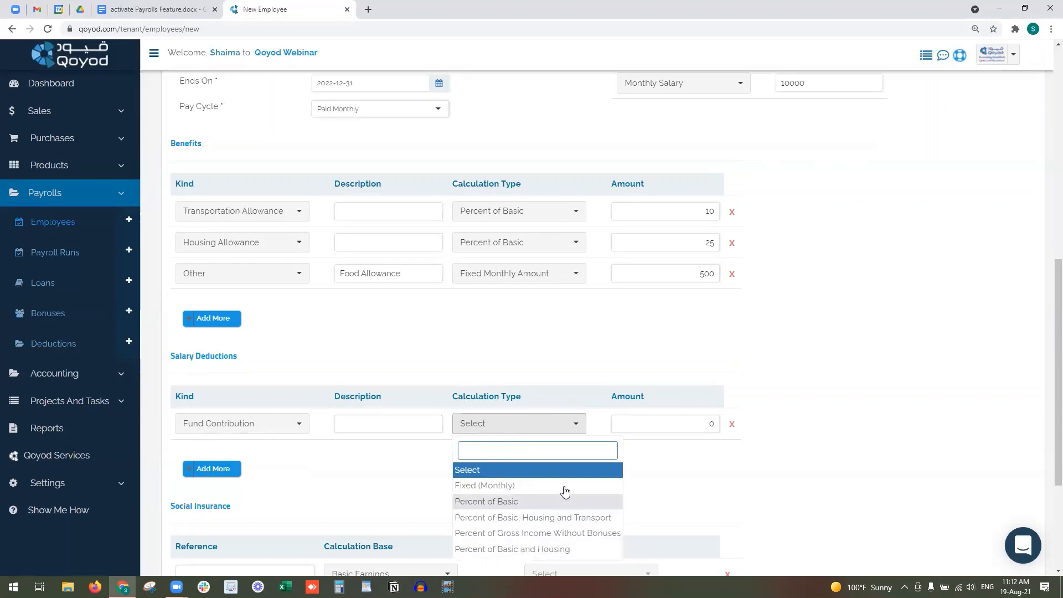
pyautogui.click(536, 485)
pyautogui.click(627, 424)
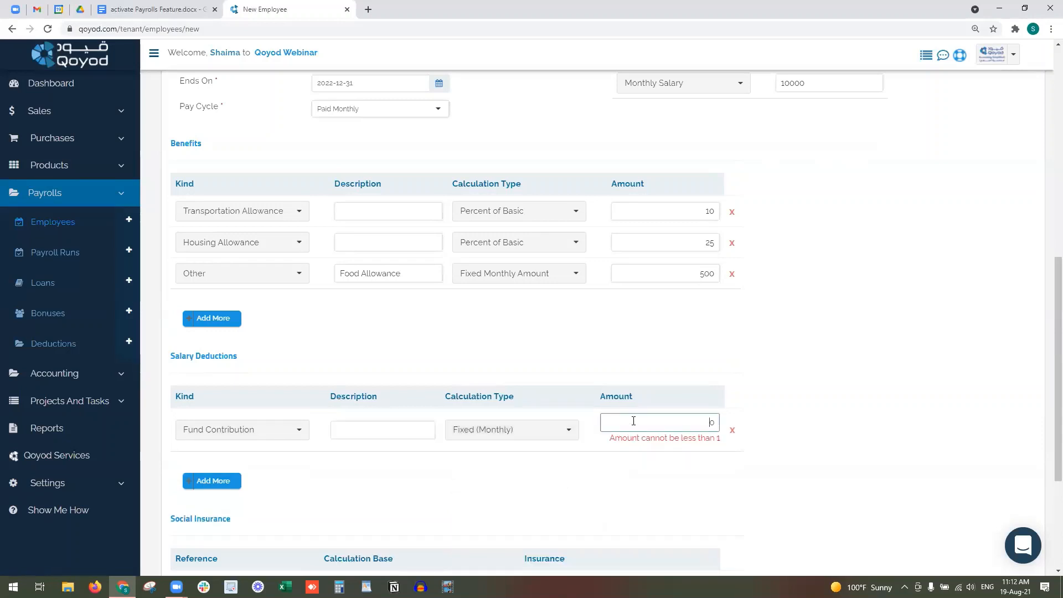
# - Set the Fund Contribution amount to 100 and add a referenced GOSI for non-Saudis insurance on Basic and Housing
pyautogui.write('100')
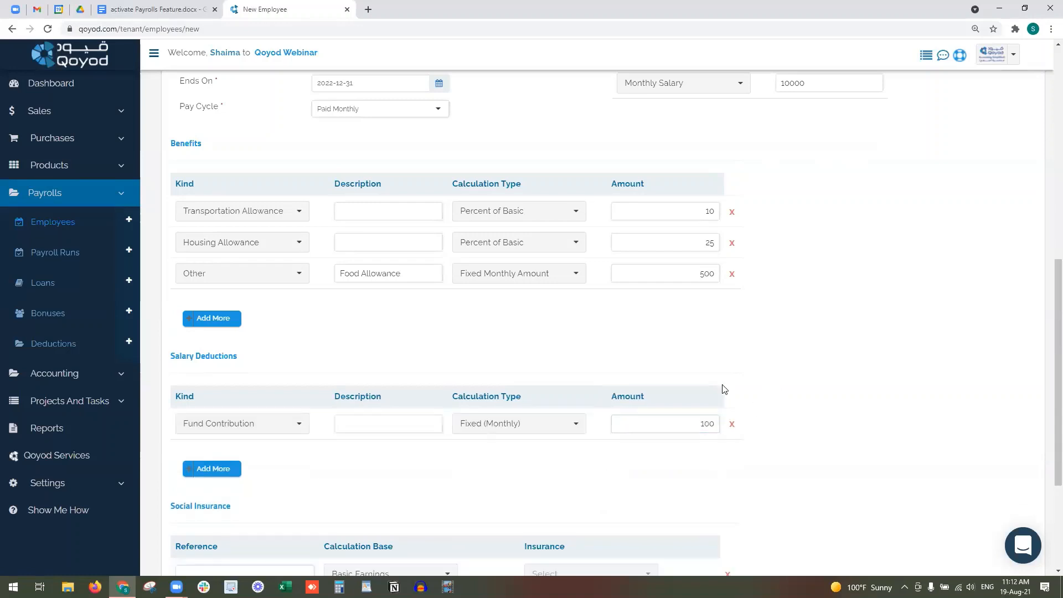
pyautogui.scroll(-3, 291, 336)
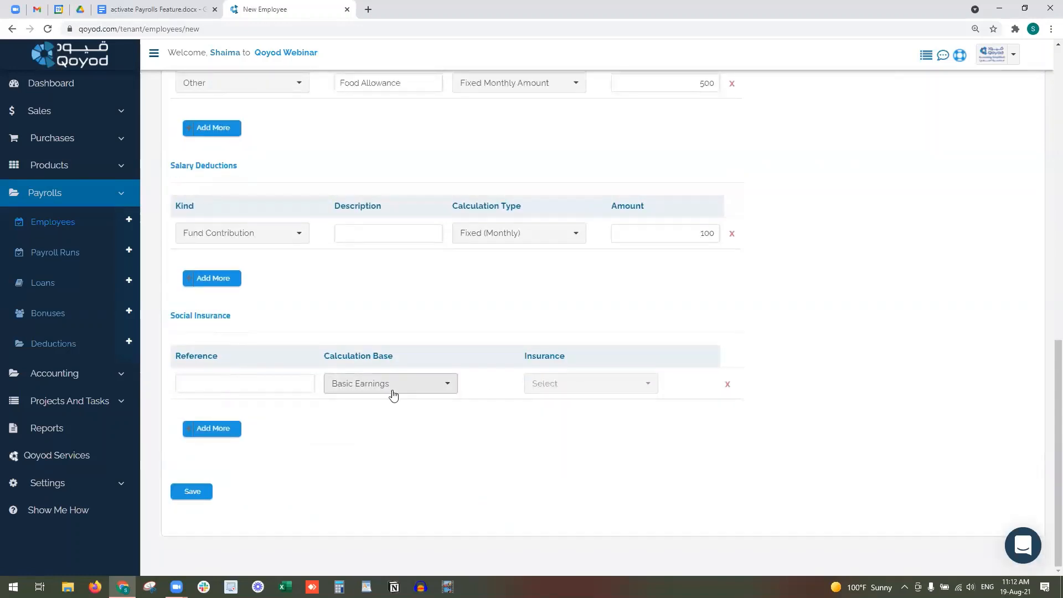
pyautogui.click(273, 377)
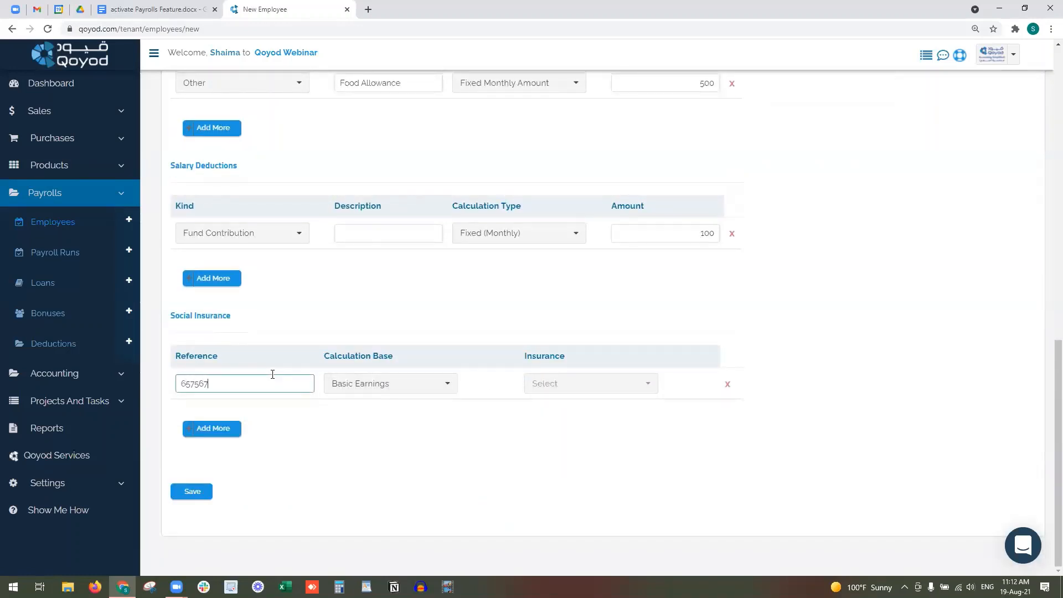
pyautogui.click(408, 383)
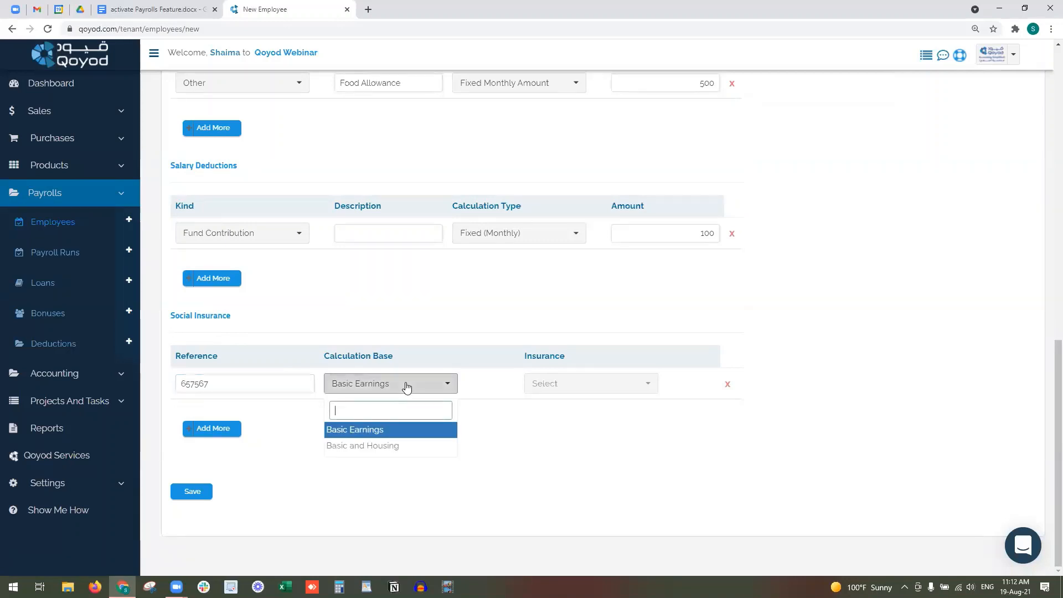
pyautogui.click(408, 446)
pyautogui.click(536, 391)
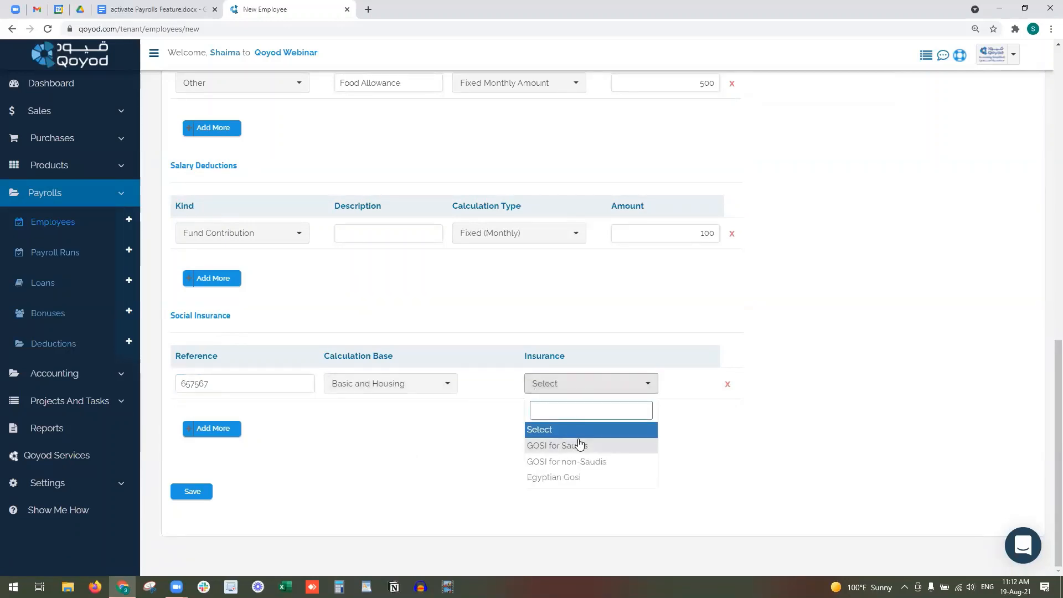
pyautogui.click(628, 467)
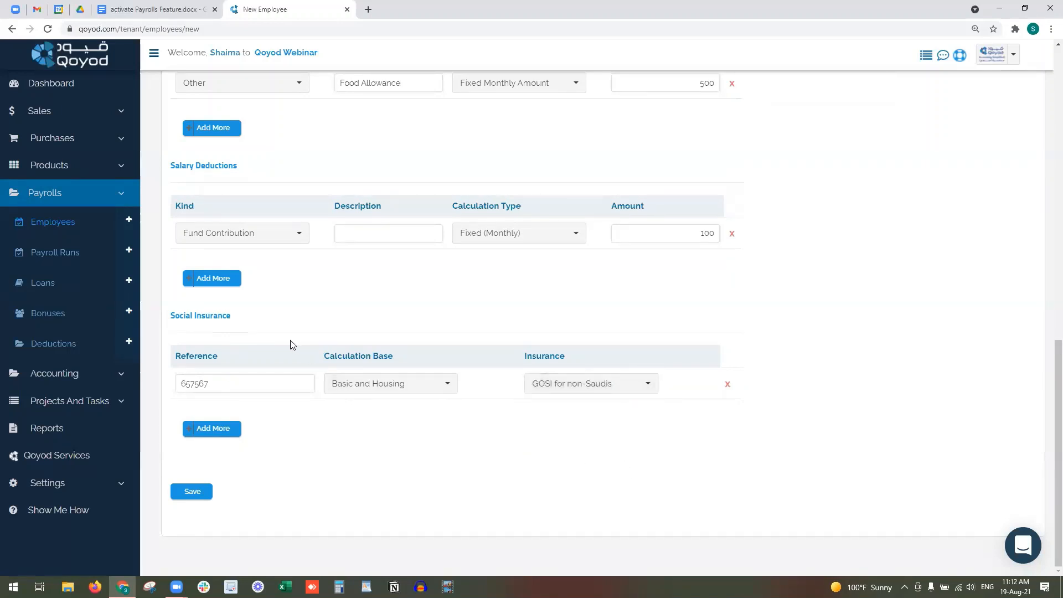
pyautogui.click(189, 494)
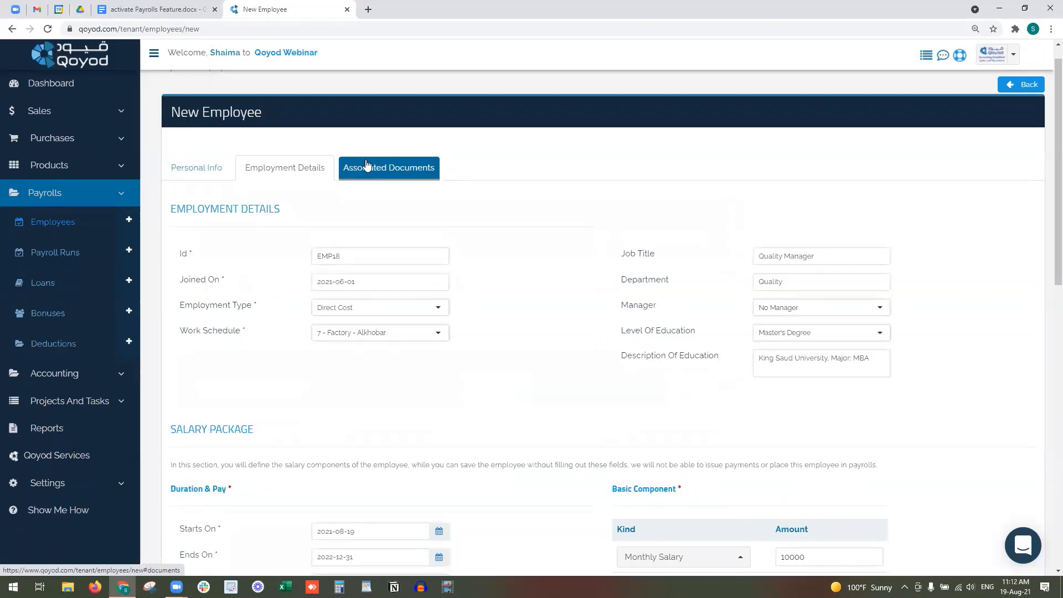
# - Add two associated documents titled Driving License and Iqama ID
pyautogui.click(365, 165)
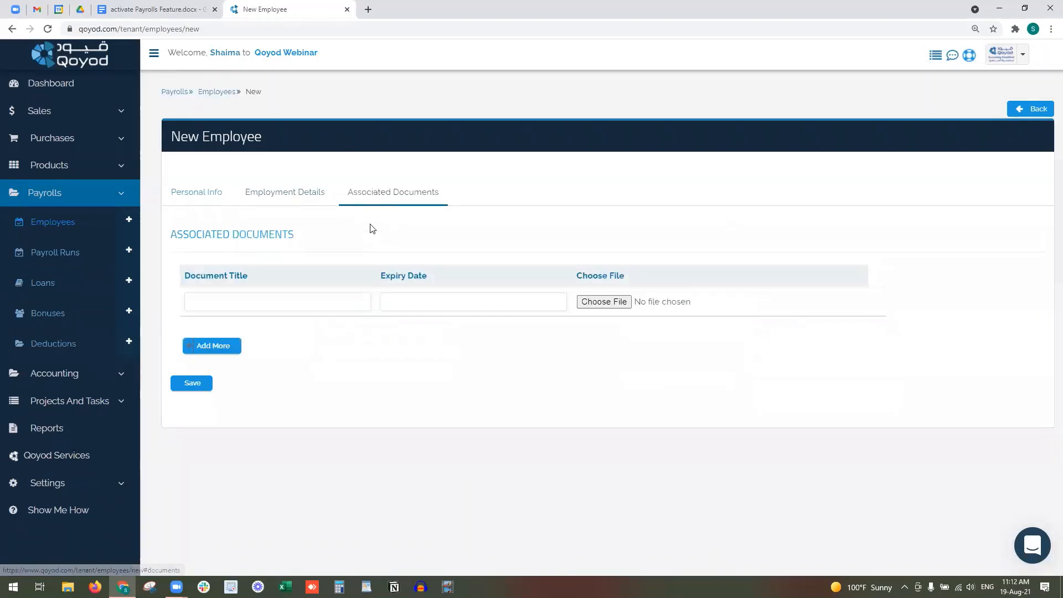
pyautogui.click(340, 305)
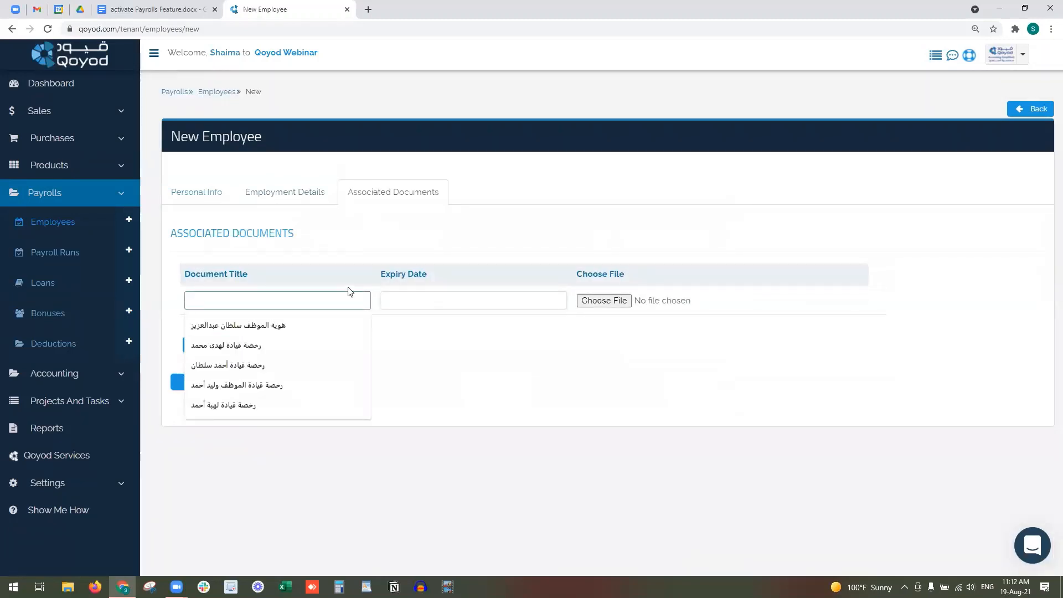
pyautogui.write('Driving Liscence')
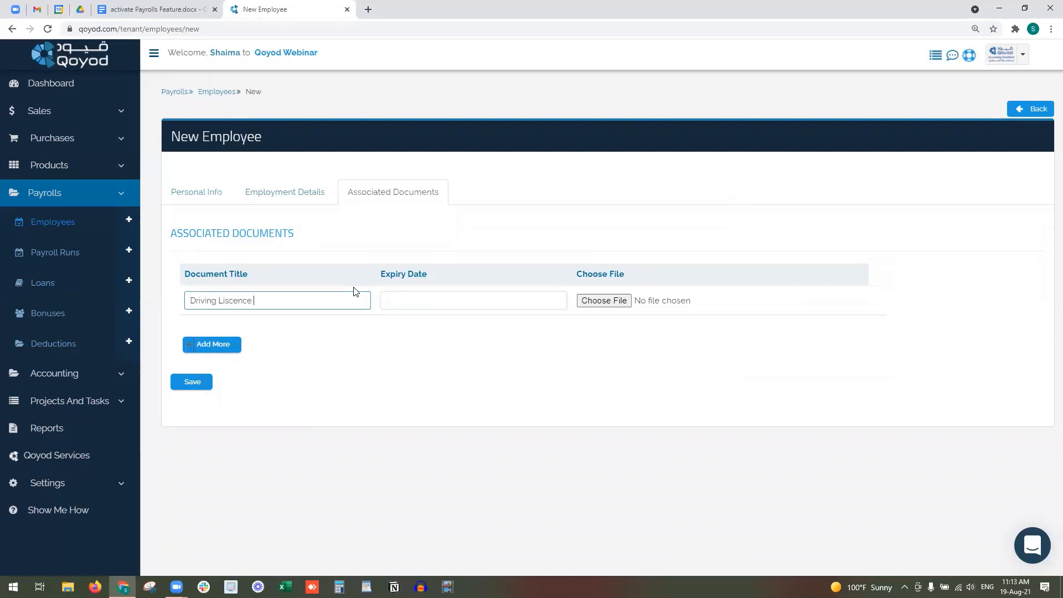
pyautogui.press('BackSpace')
pyautogui.rightClick(243, 303)
pyautogui.click(254, 314)
pyautogui.click(228, 344)
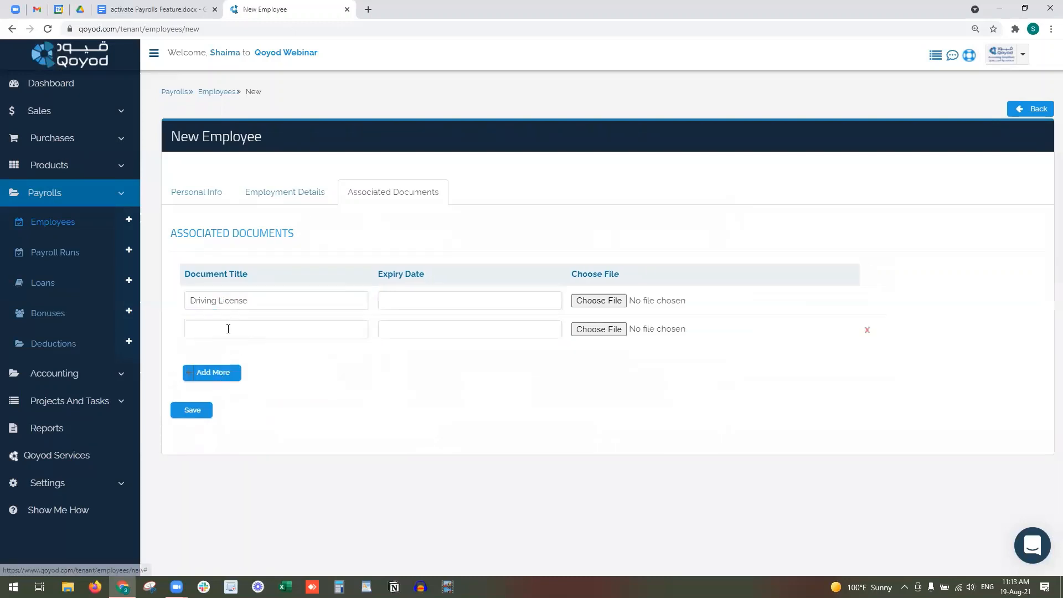
pyautogui.click(229, 327)
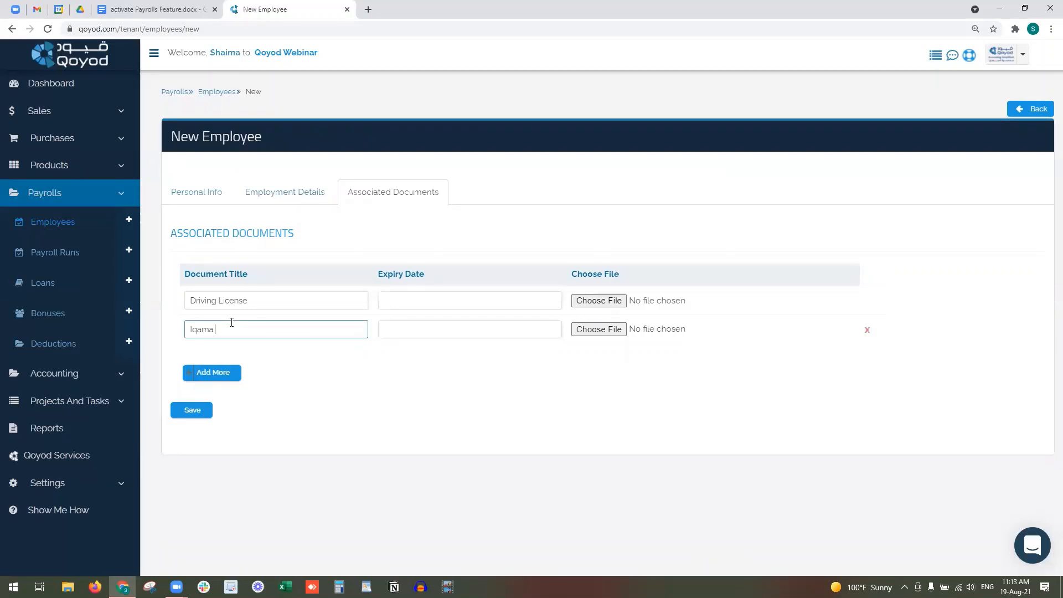
# - Set both documents' expiry dates to 2023-03-29
pyautogui.click(513, 301)
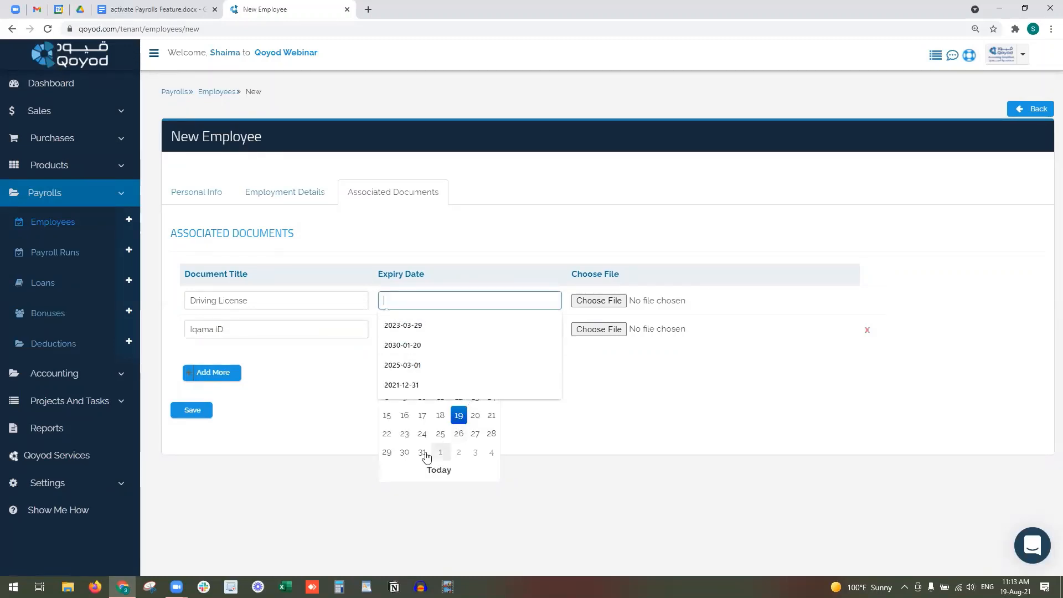
pyautogui.click(459, 328)
pyautogui.click(514, 330)
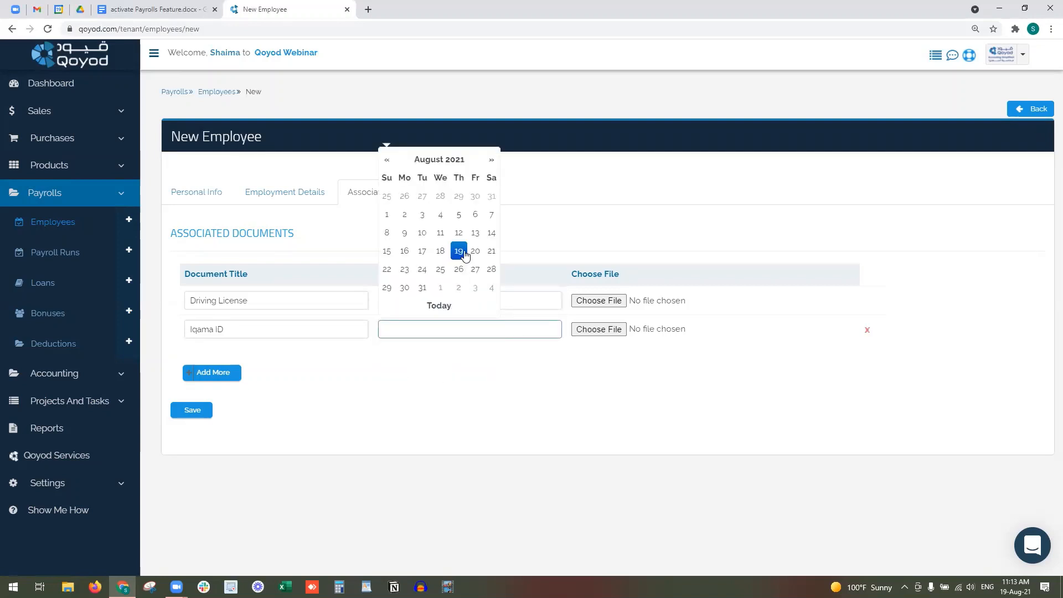
pyautogui.click(516, 300)
pyautogui.hotkey('ctrl', 'a')
pyautogui.hotkey('ctrl', 'c')
pyautogui.click(516, 329)
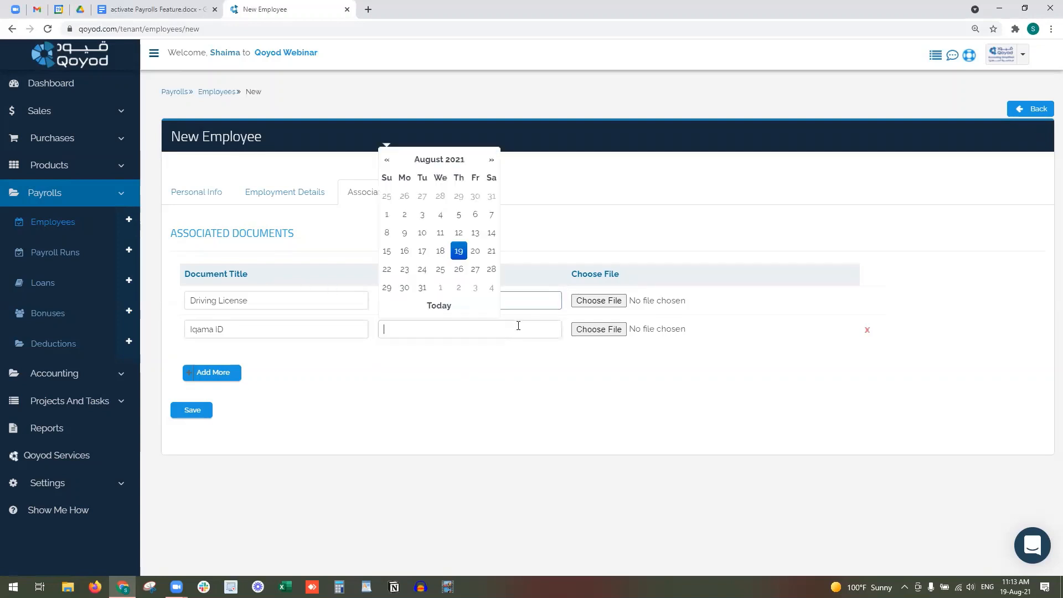
pyautogui.hotkey('ctrl', 'v')
# - Attach SalaryReport.pdf to both documents and save the new employee
pyautogui.click(611, 299)
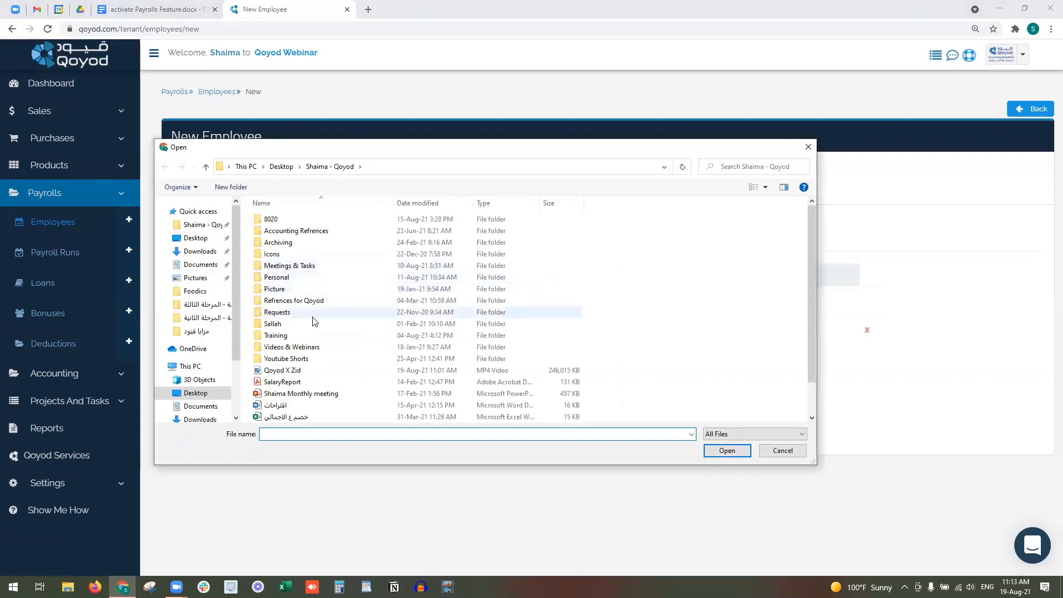
pyautogui.doubleClick(309, 382)
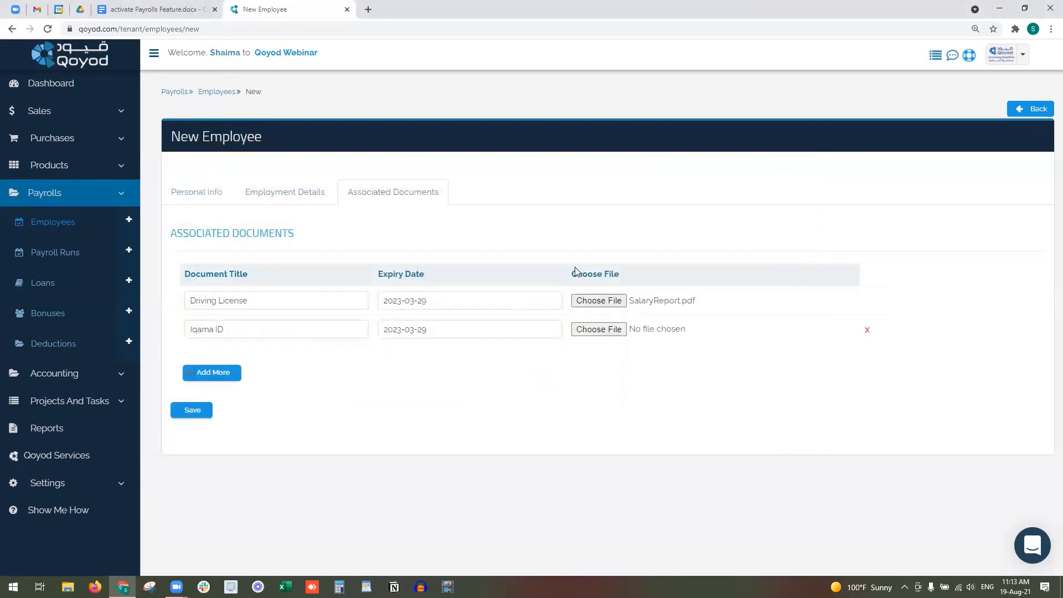
pyautogui.click(576, 329)
pyautogui.scroll(-1, 321, 377)
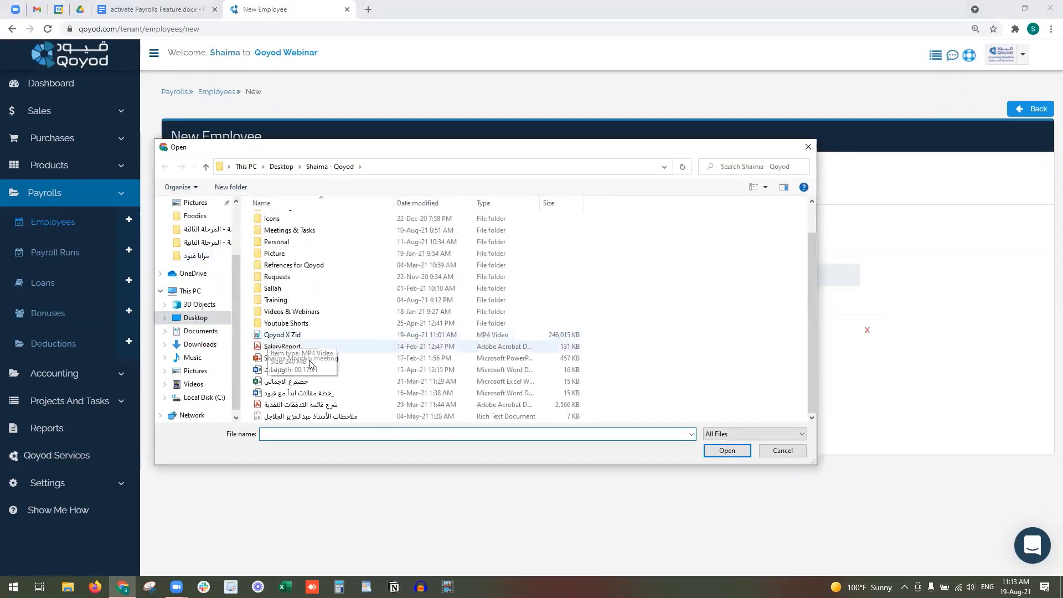
pyautogui.doubleClick(324, 347)
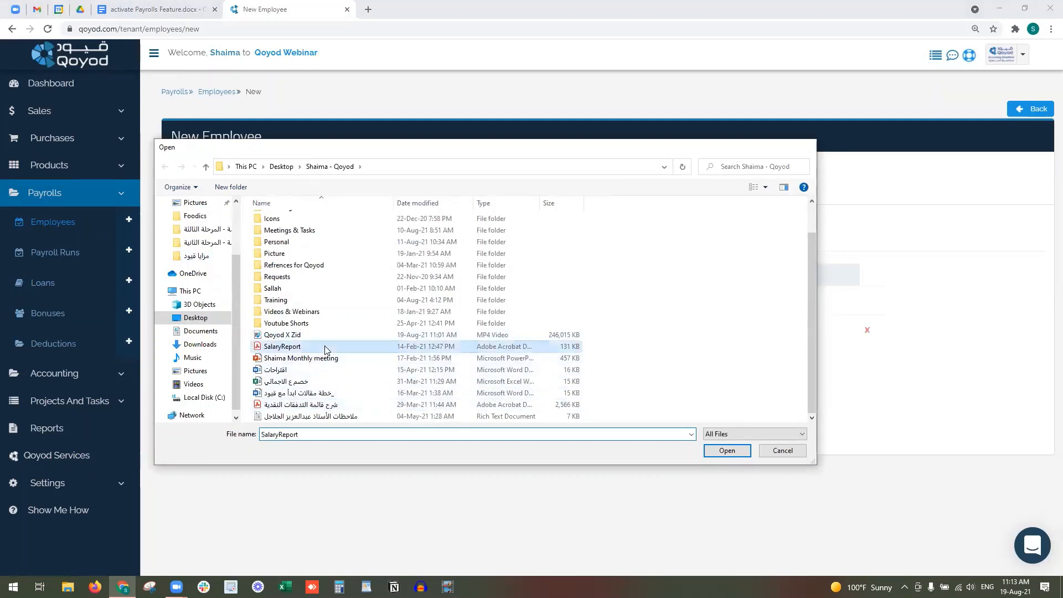
pyautogui.click(191, 408)
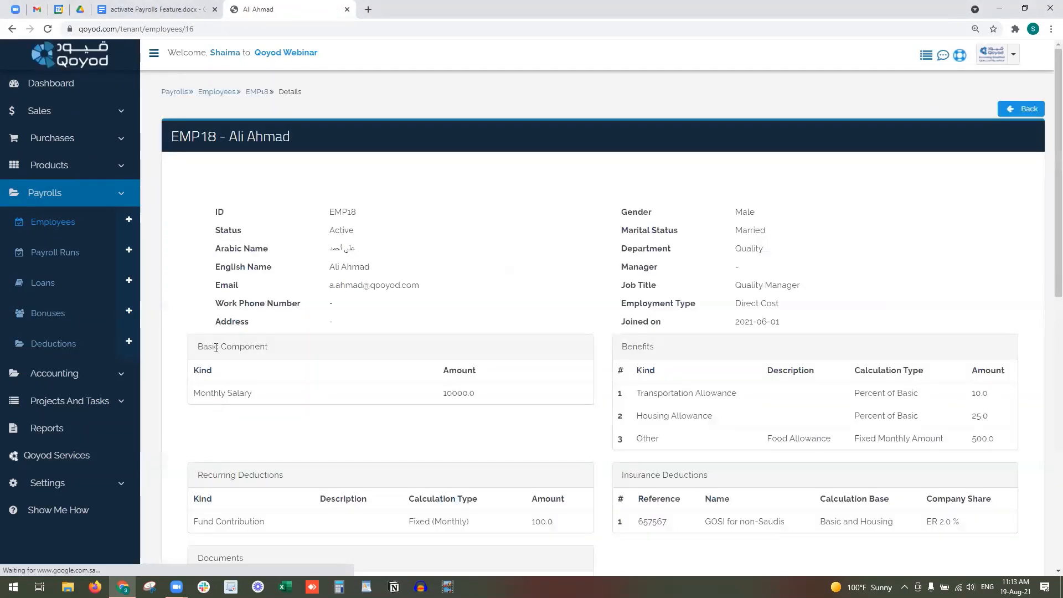
# - Check EMP18's deductions, insurance and documents, then return to the Employees list
pyautogui.scroll(-1, 209, 340)
pyautogui.scroll(1, 219, 335)
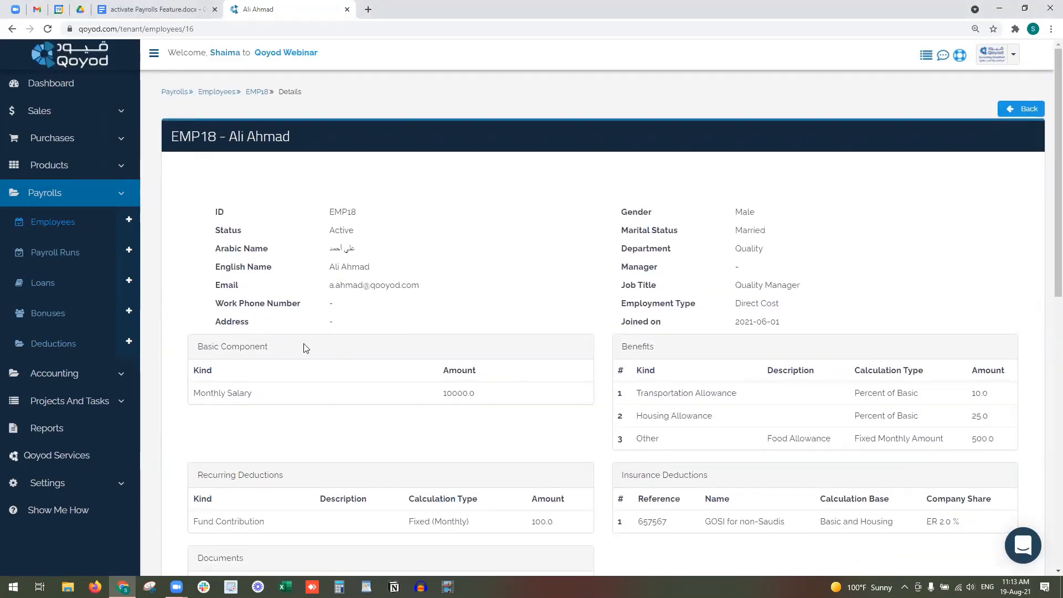
pyautogui.scroll(-3, 405, 380)
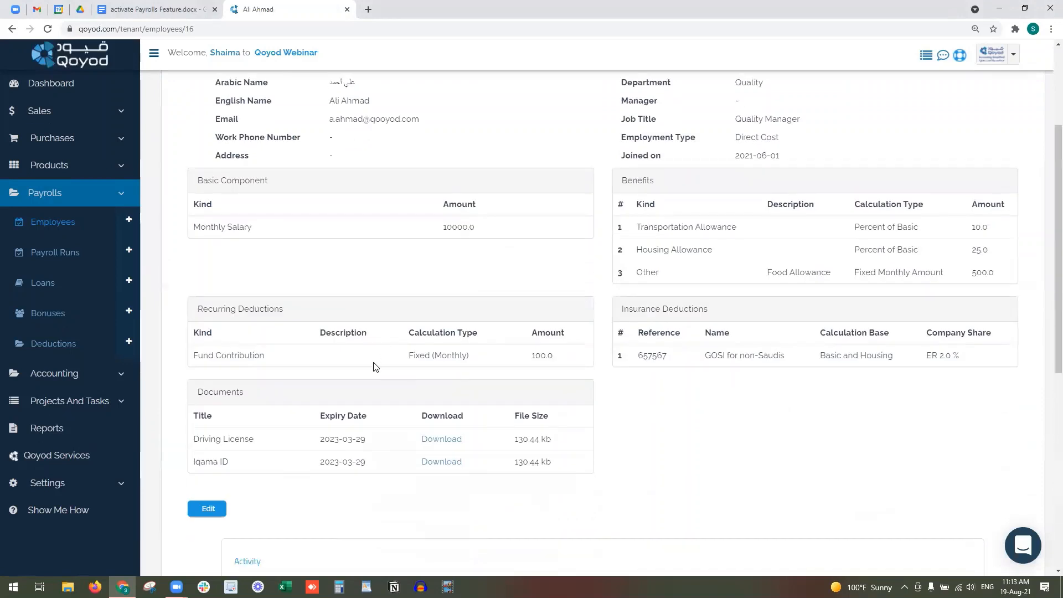
pyautogui.scroll(-2, 215, 410)
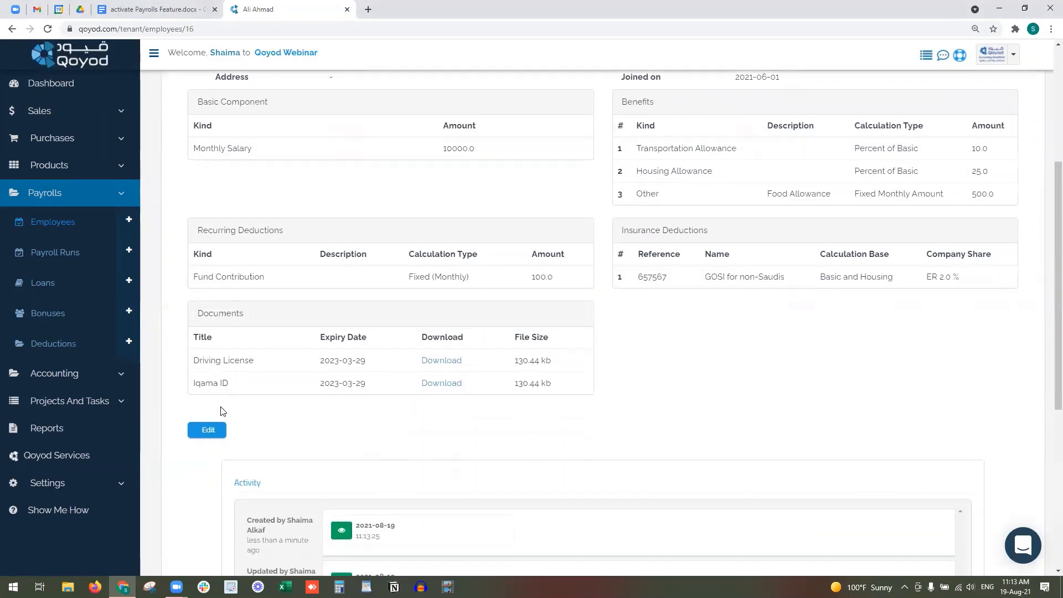
pyautogui.scroll(4, 498, 399)
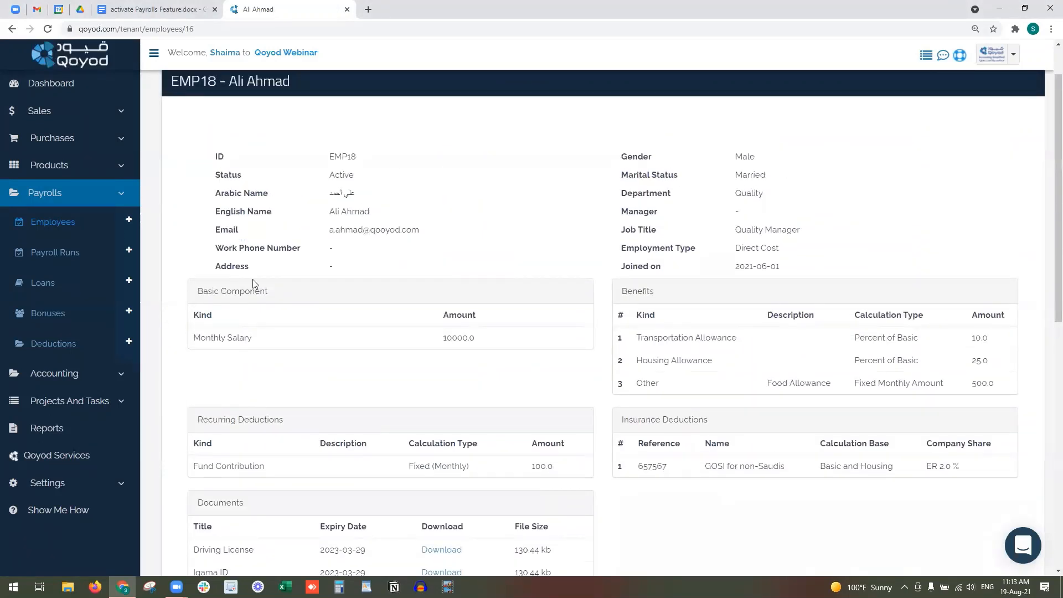
pyautogui.click(64, 225)
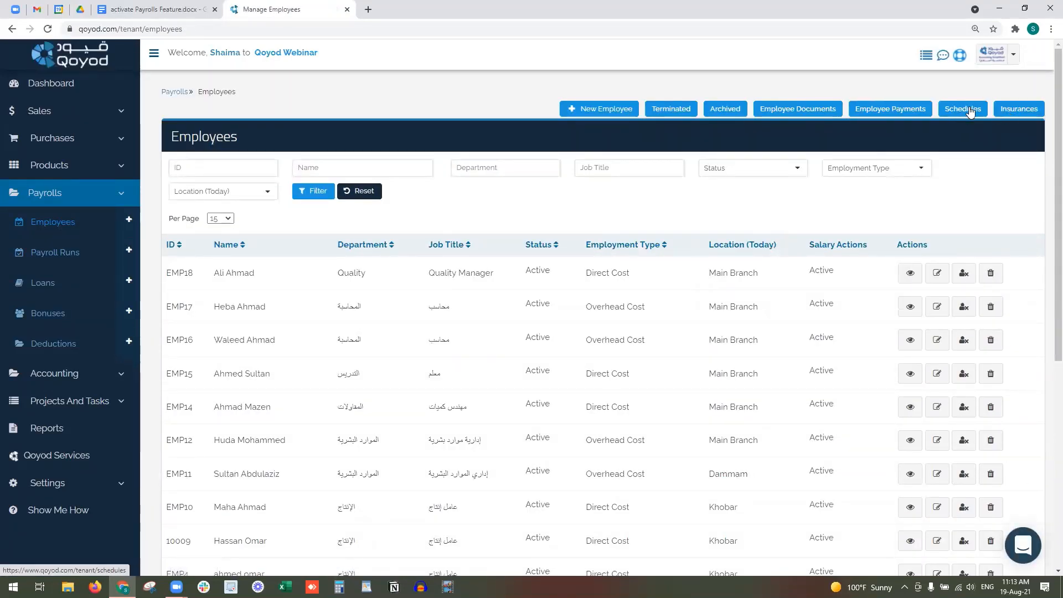
# - Open the Schedules and Insurances pages in new browser tabs
pyautogui.rightClick(968, 113)
pyautogui.click(975, 112)
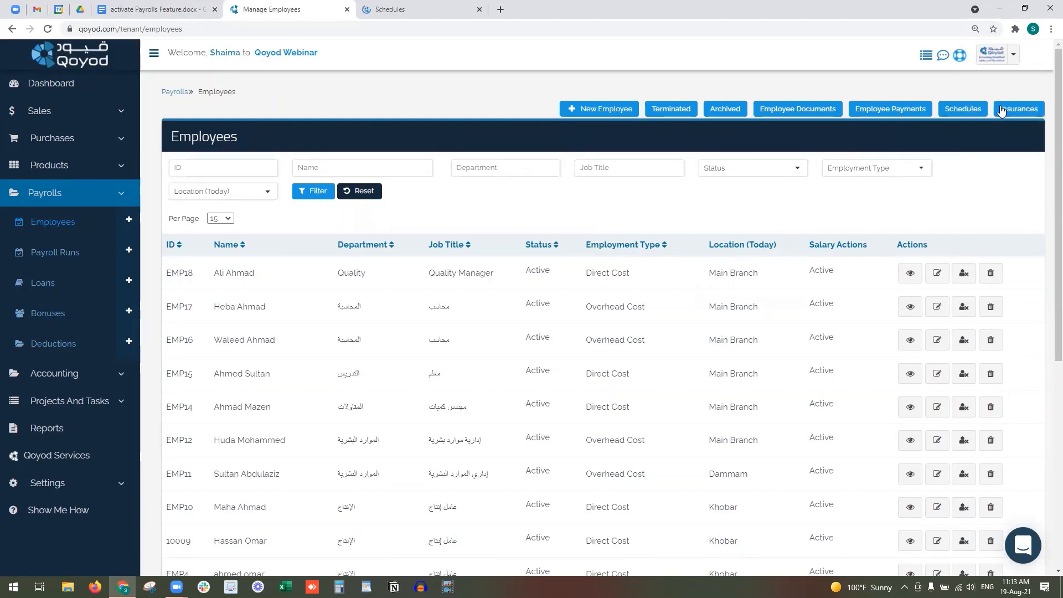
pyautogui.rightClick(1003, 109)
pyautogui.click(992, 117)
# - Review the Office Schedule's working week and employees, then bring up the insurance plans
pyautogui.click(376, 6)
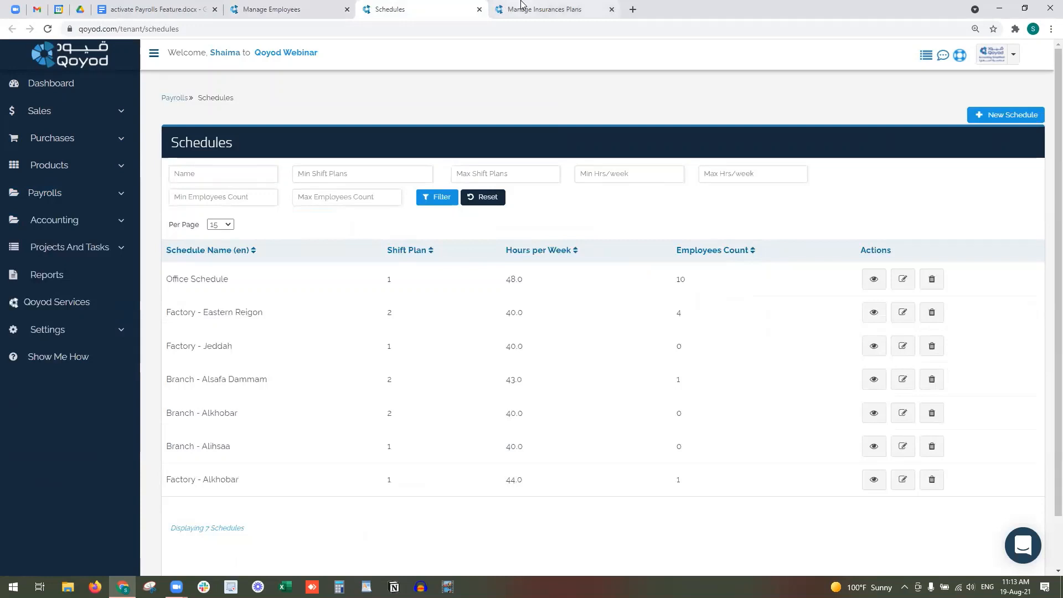
pyautogui.click(858, 278)
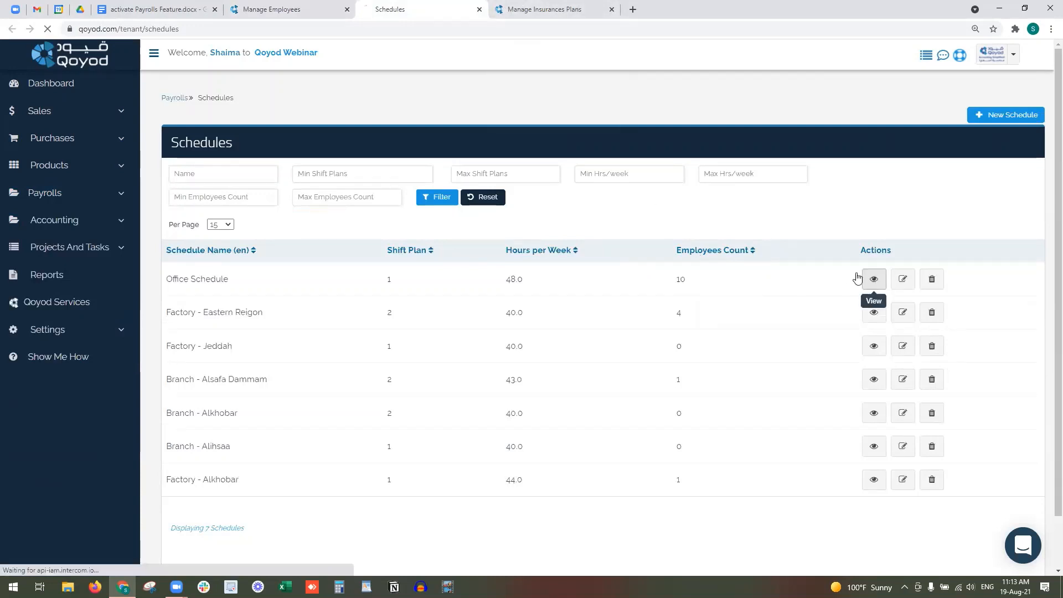
pyautogui.scroll(-1, 333, 304)
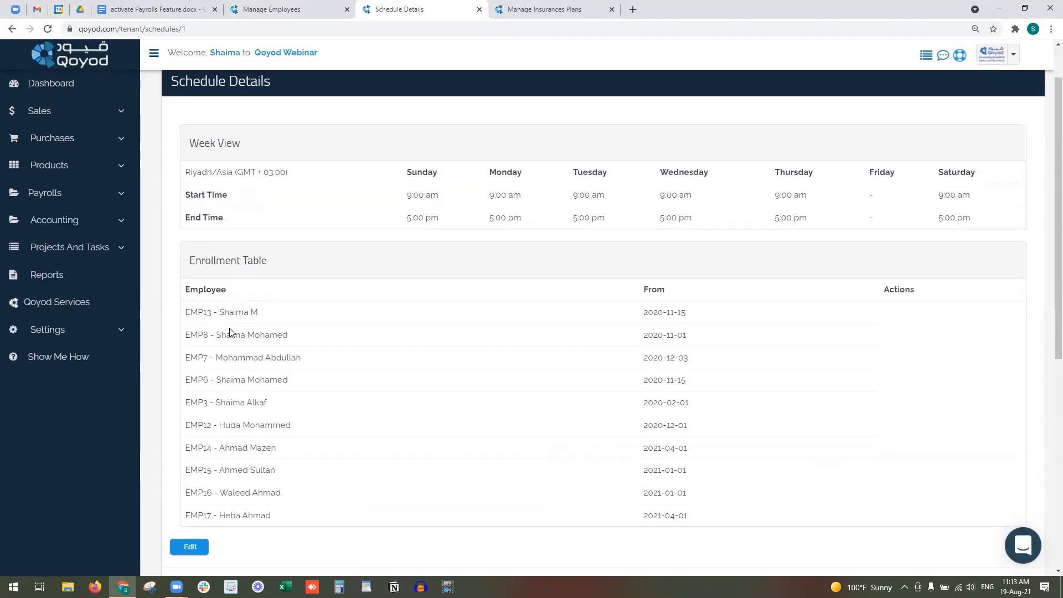
pyautogui.scroll(1, 244, 358)
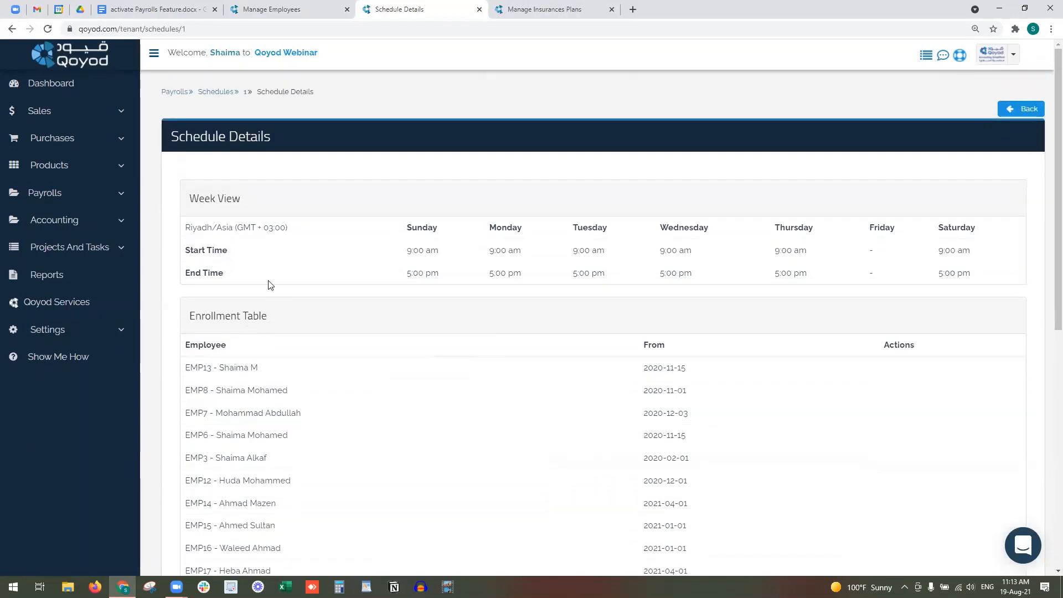
pyautogui.click(514, 10)
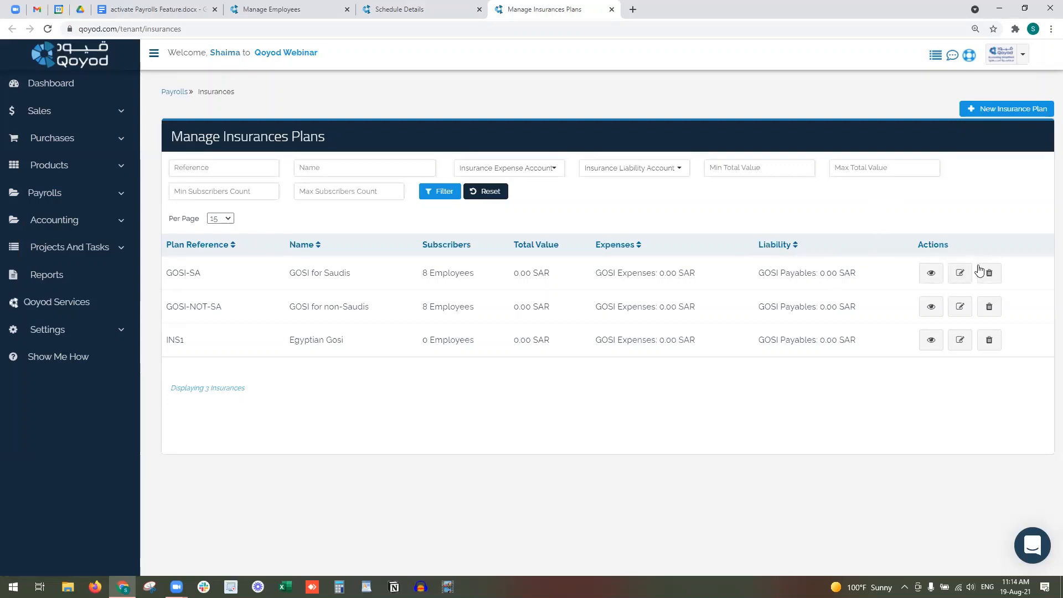
# - Resave GOSI-SA unchanged, keeping its 10% employee and 12% company shares
pyautogui.click(960, 275)
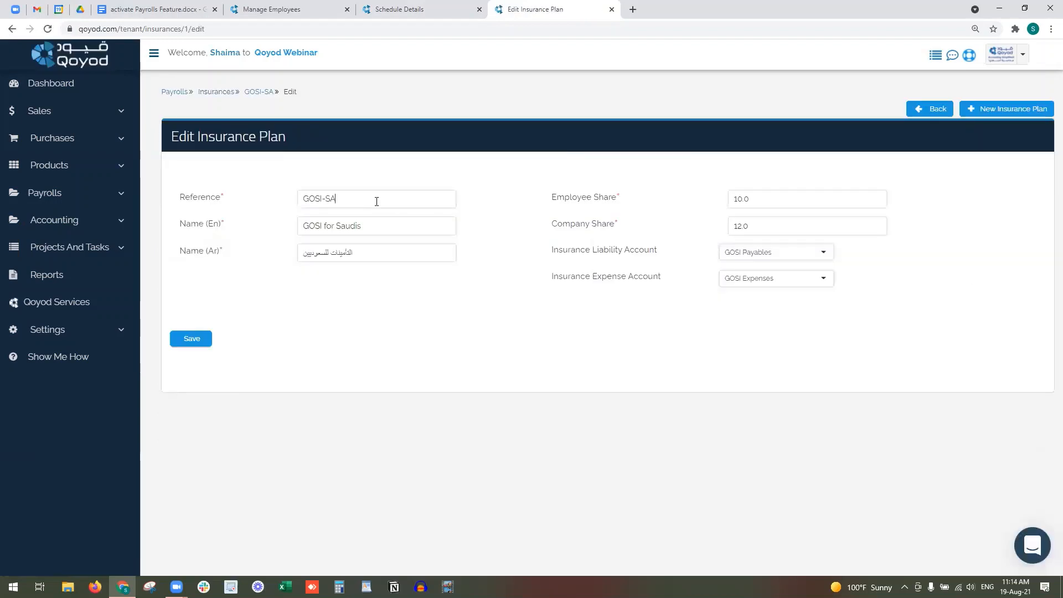
pyautogui.tripleClick(382, 199)
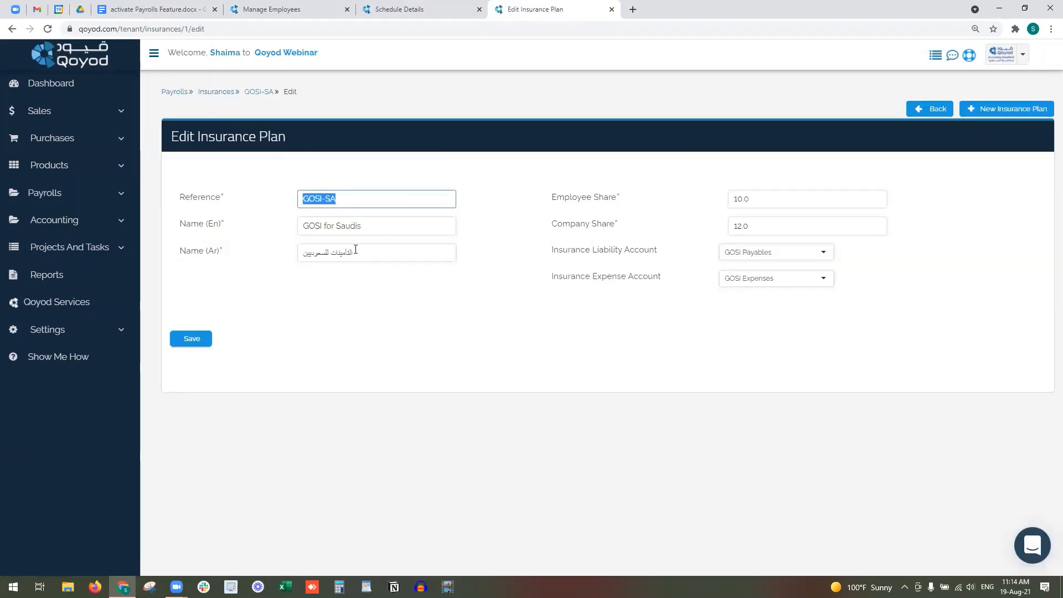
pyautogui.moveTo(609, 199); pyautogui.dragTo(572, 198)
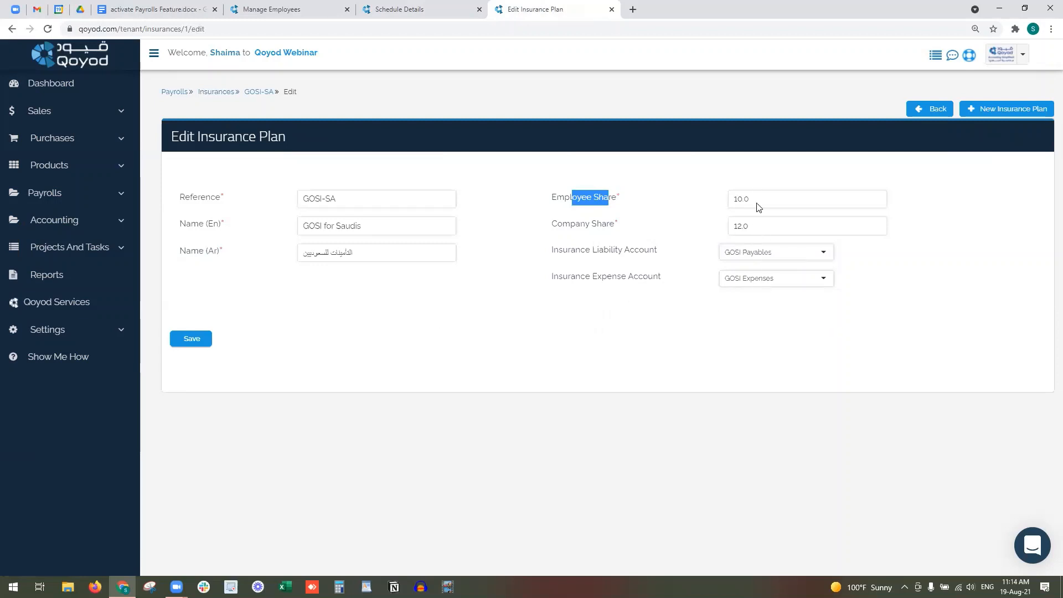
pyautogui.click(195, 330)
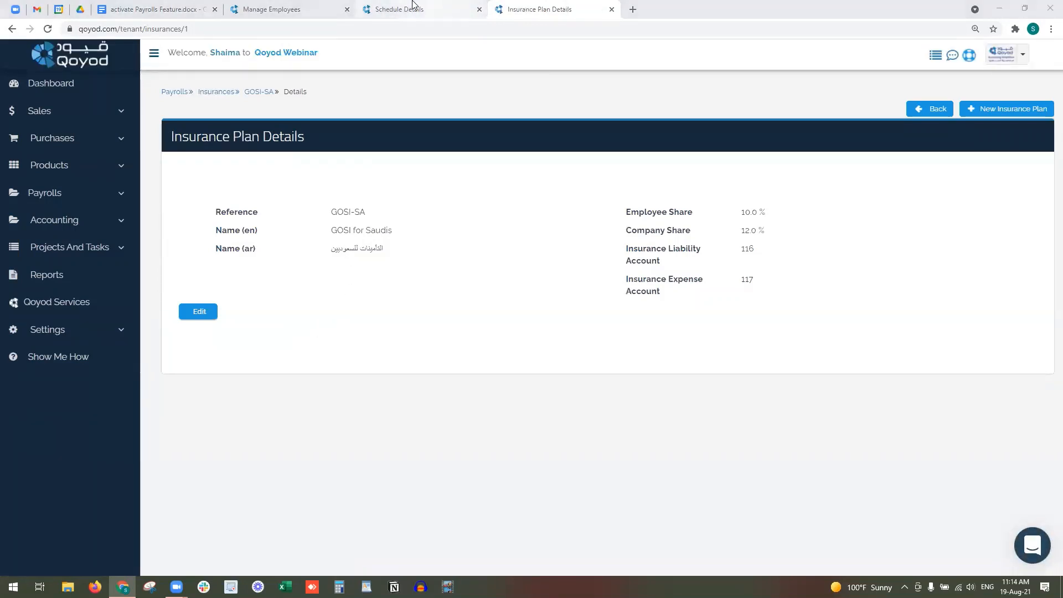
# - Close the insurance plan and schedule pages and open Employee Documents in a new tab
pyautogui.click(612, 10)
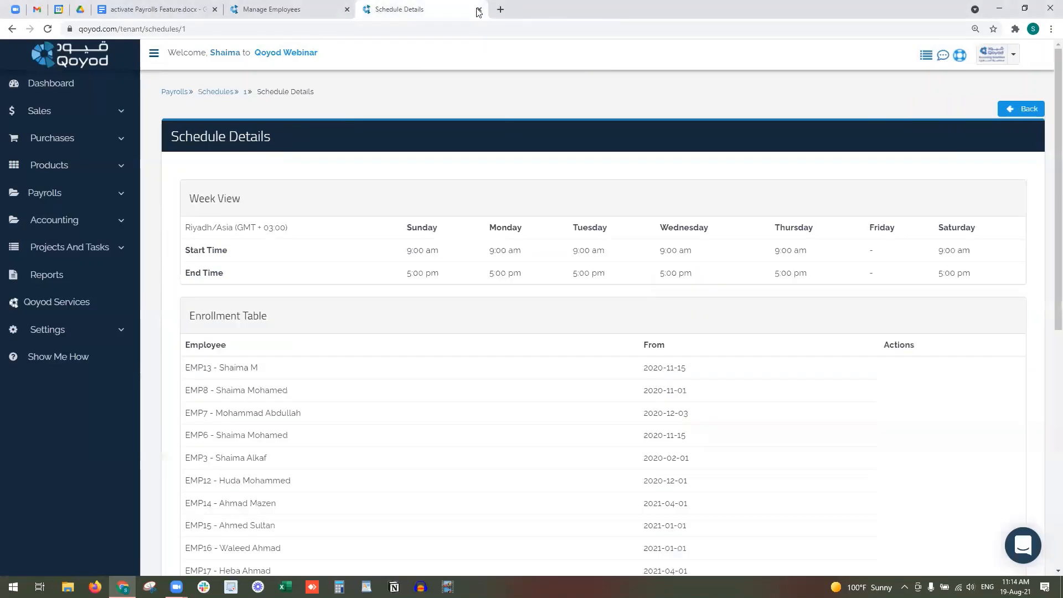
pyautogui.click(480, 10)
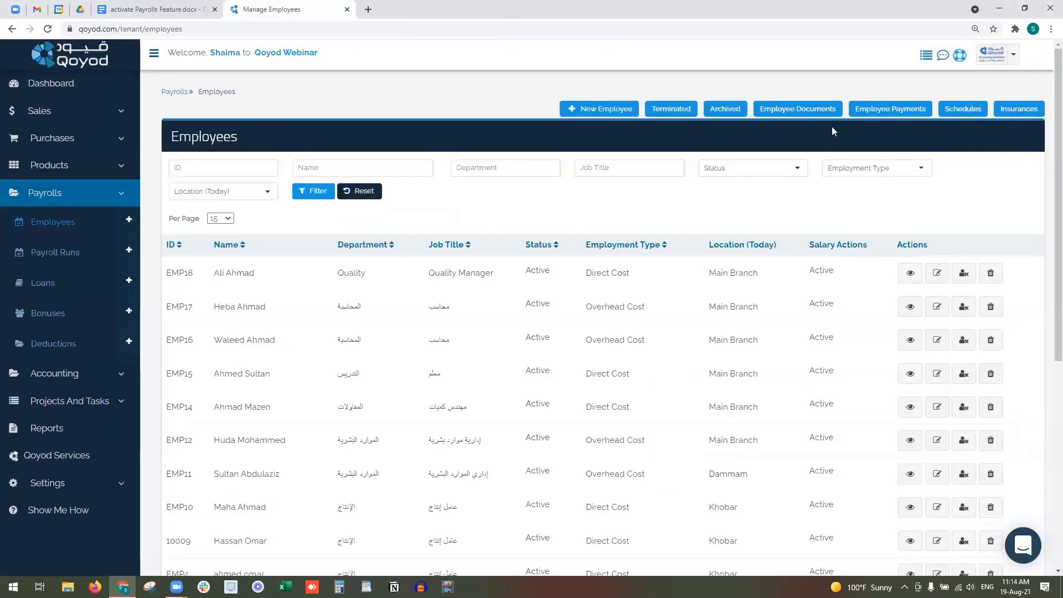
pyautogui.rightClick(814, 107)
pyautogui.click(820, 113)
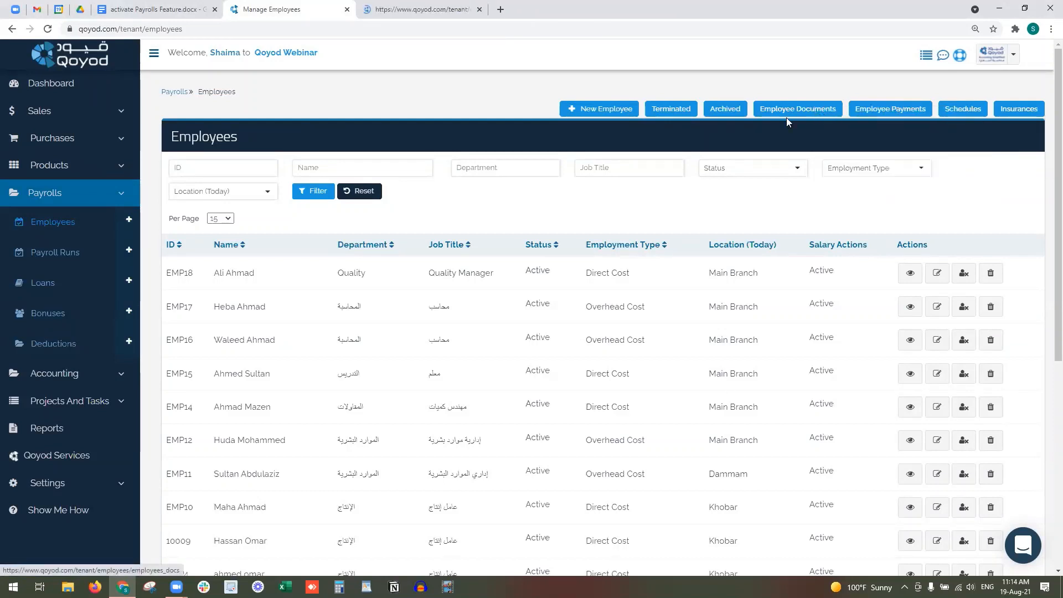
pyautogui.click(415, 9)
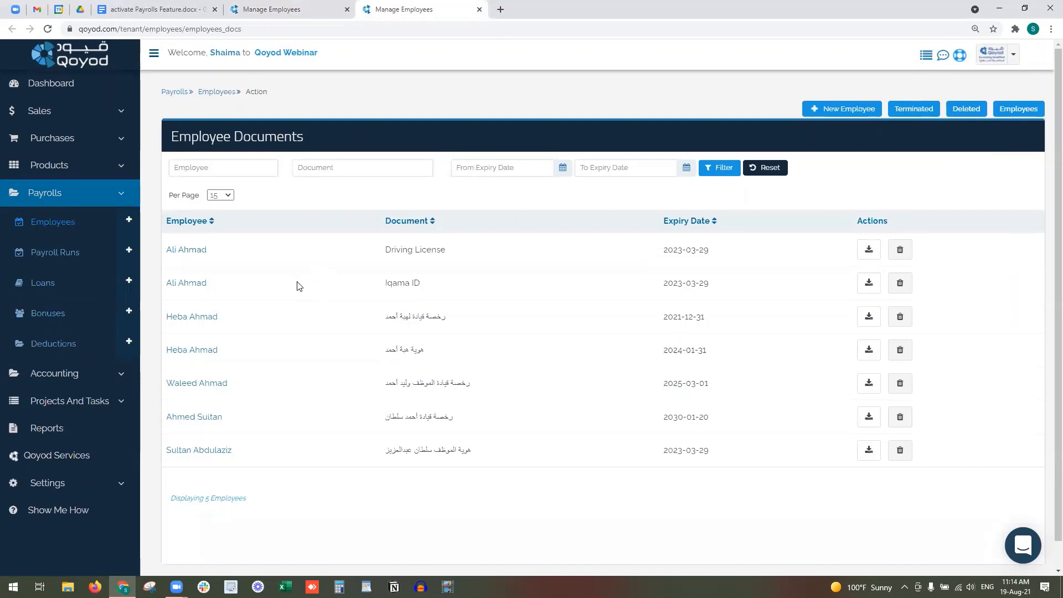
# - Try the employee, document name and expiry date filters, then return to Employees
pyautogui.moveTo(415, 250); pyautogui.dragTo(431, 252)
pyautogui.click(252, 168)
pyautogui.click(329, 168)
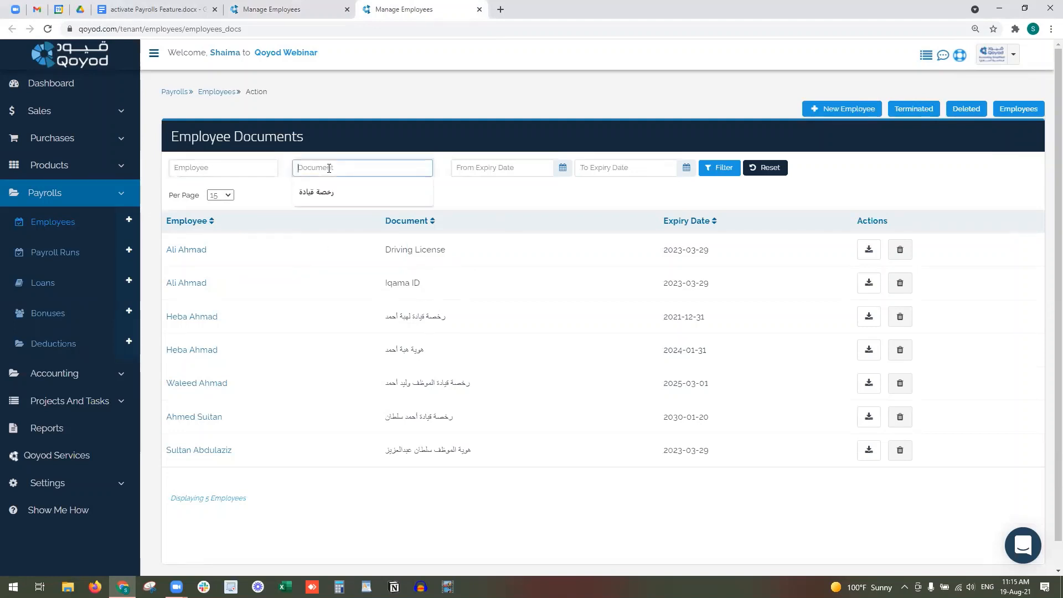
pyautogui.click(470, 172)
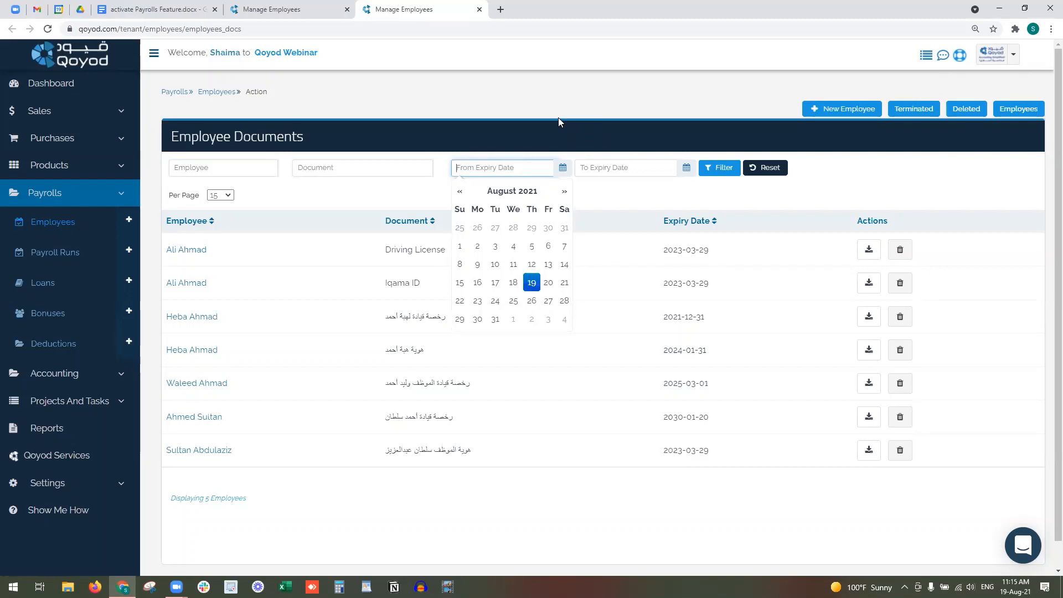
pyautogui.click(309, 6)
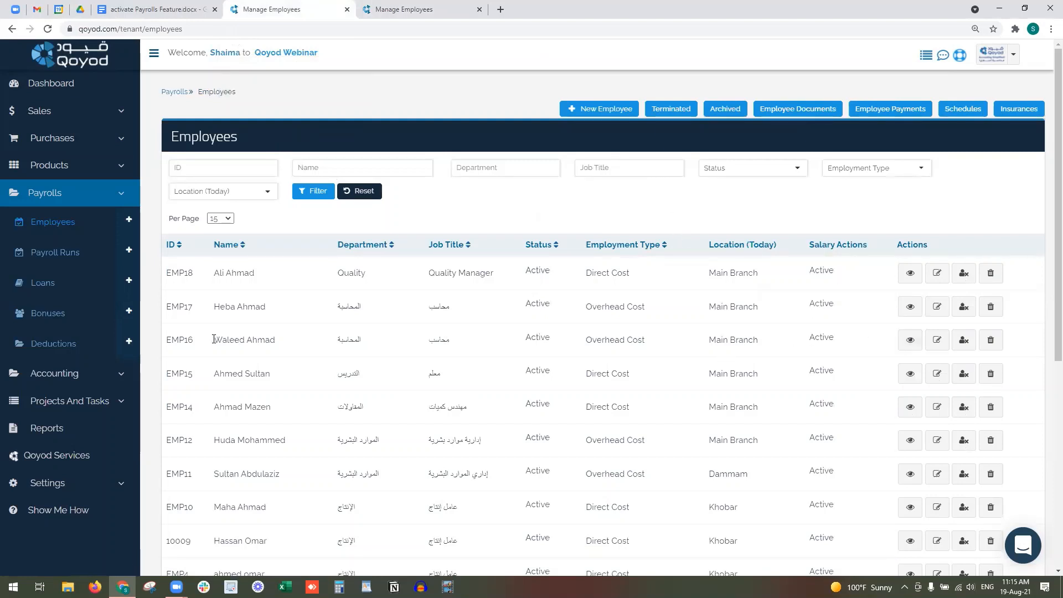
# - Terminate EMP16 as Quit on 2021-08-19 with 3000 end-of-service compensation
pyautogui.moveTo(214, 340); pyautogui.dragTo(321, 340)
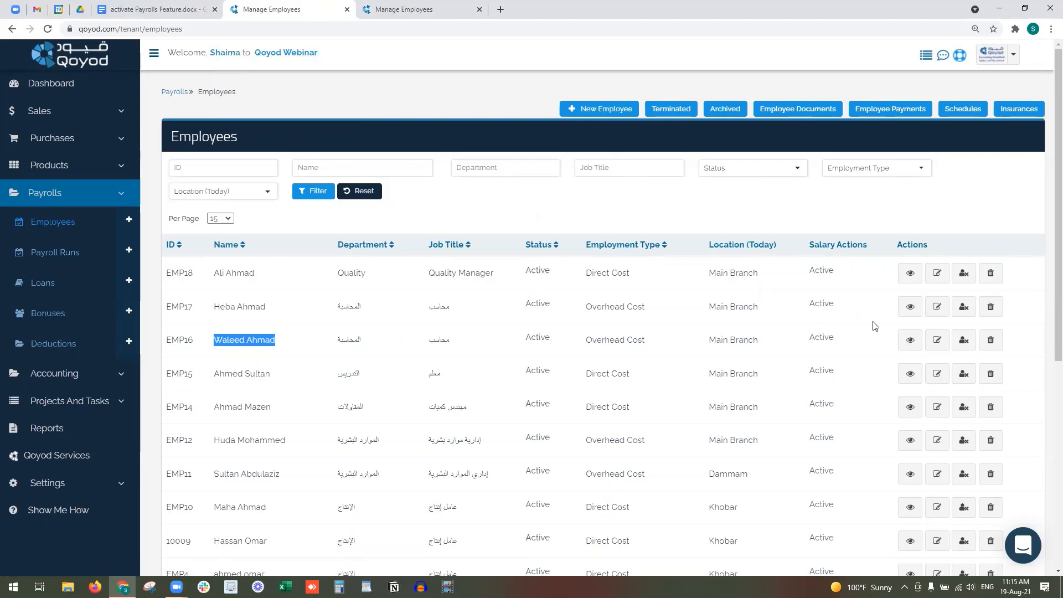
pyautogui.click(964, 342)
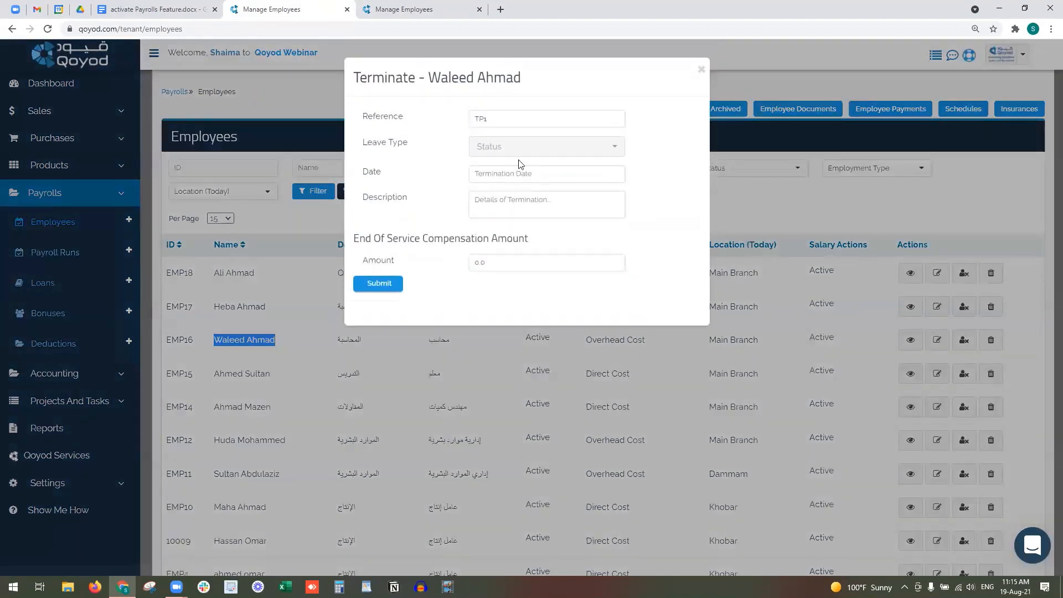
pyautogui.click(555, 148)
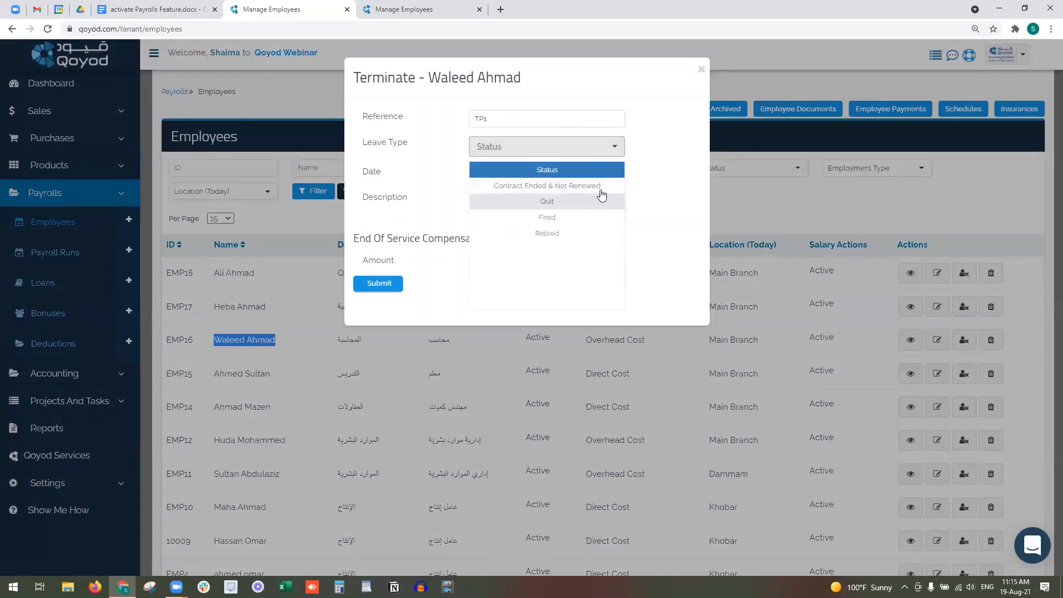
pyautogui.click(602, 201)
pyautogui.click(546, 176)
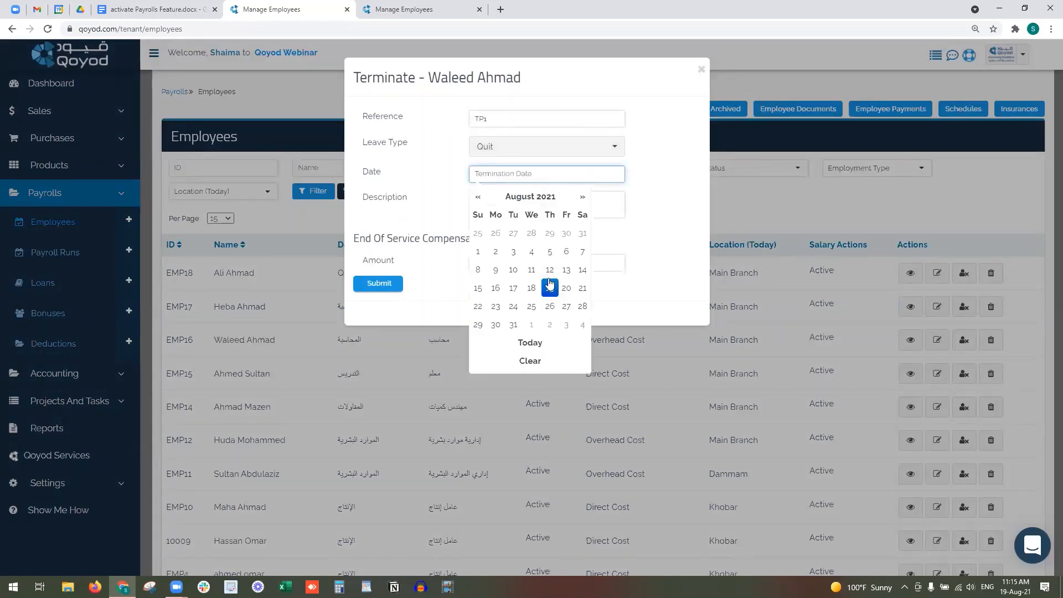
pyautogui.click(548, 287)
pyautogui.click(547, 202)
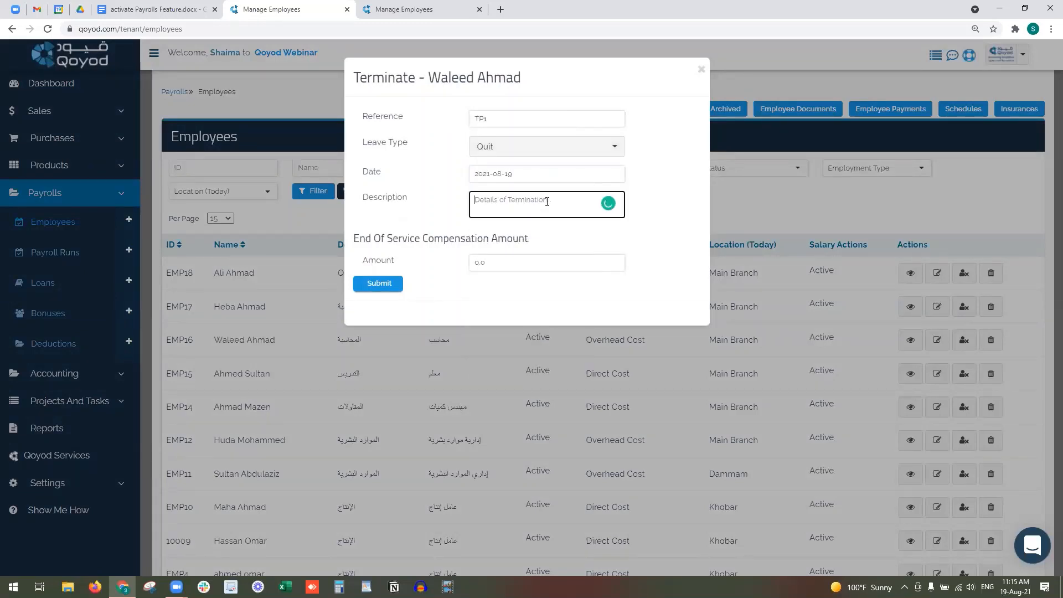
pyautogui.click(527, 266)
pyautogui.moveTo(527, 265); pyautogui.dragTo(449, 267)
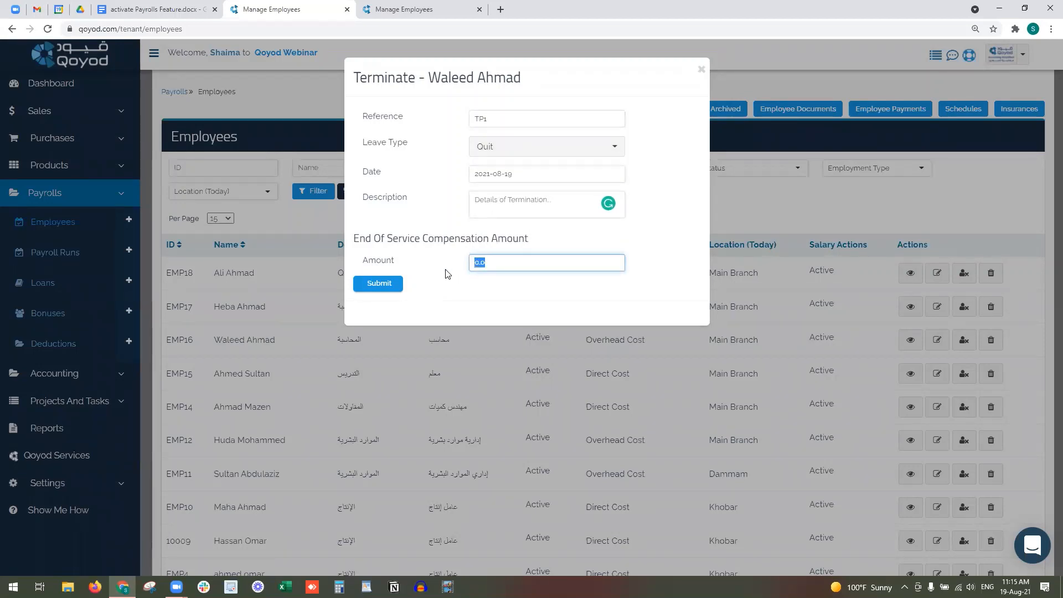
pyautogui.write('10')
pyautogui.click(380, 284)
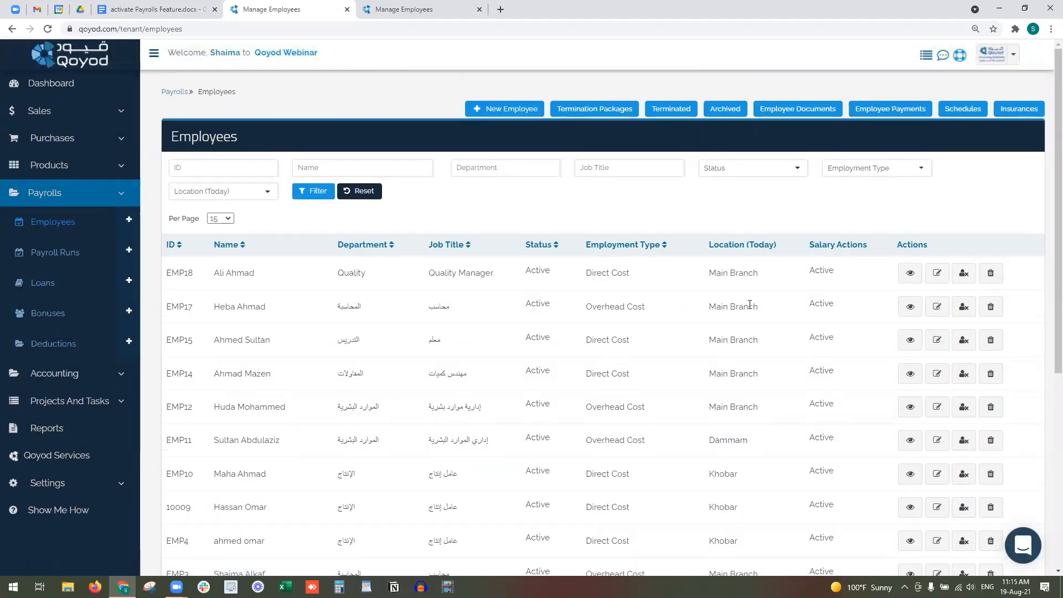
# - Check EMP16 in the Terminated list, then view termination package TP1 for 3,000.00 SAR
pyautogui.middleClick(689, 117)
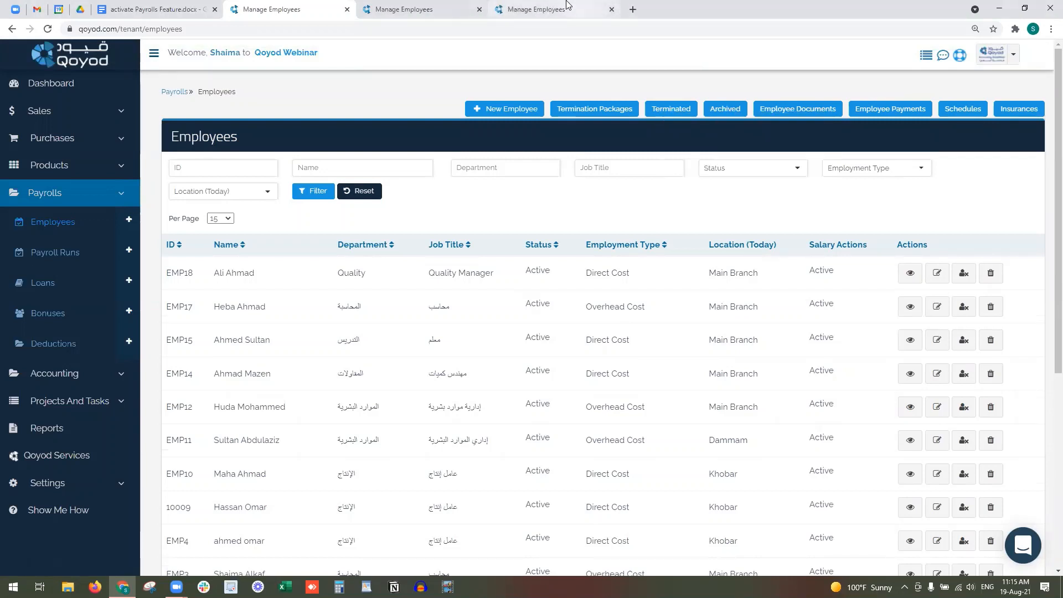
pyautogui.click(554, 9)
pyautogui.moveTo(218, 271); pyautogui.dragTo(288, 277)
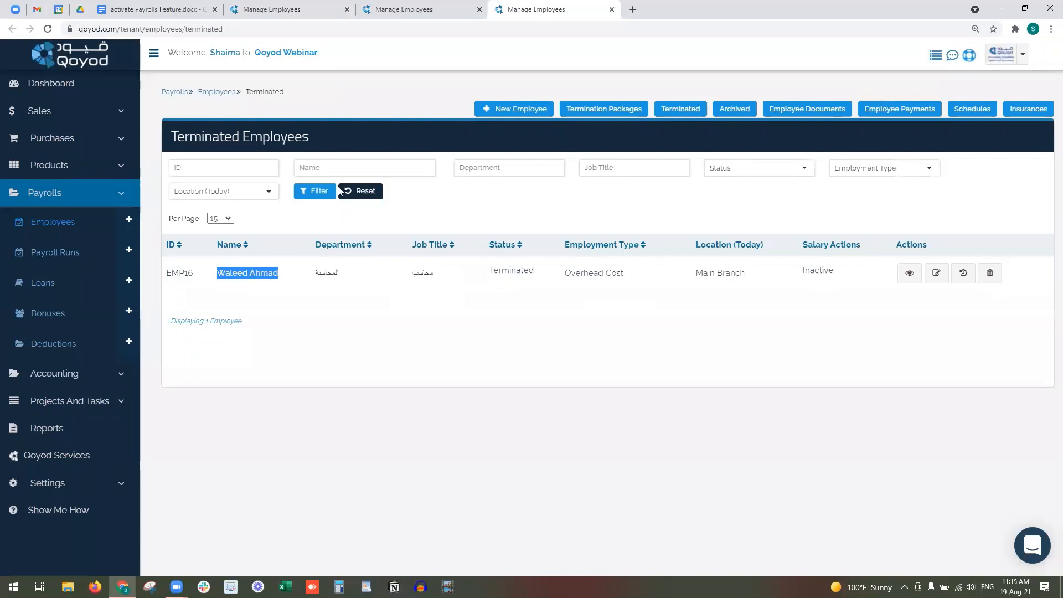
pyautogui.click(425, 8)
pyautogui.click(576, 15)
pyautogui.click(329, 13)
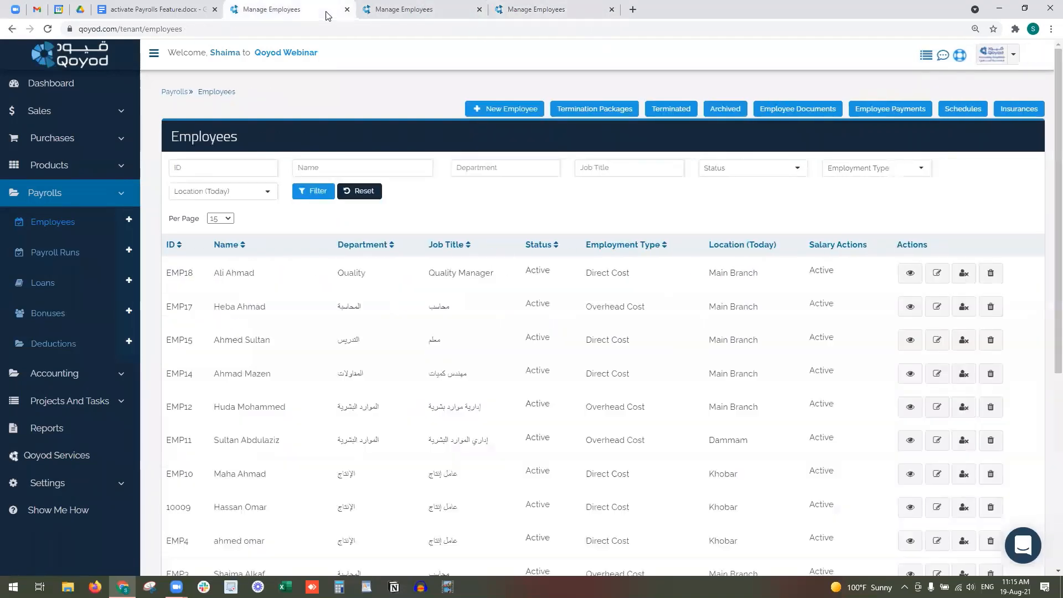
pyautogui.click(614, 110)
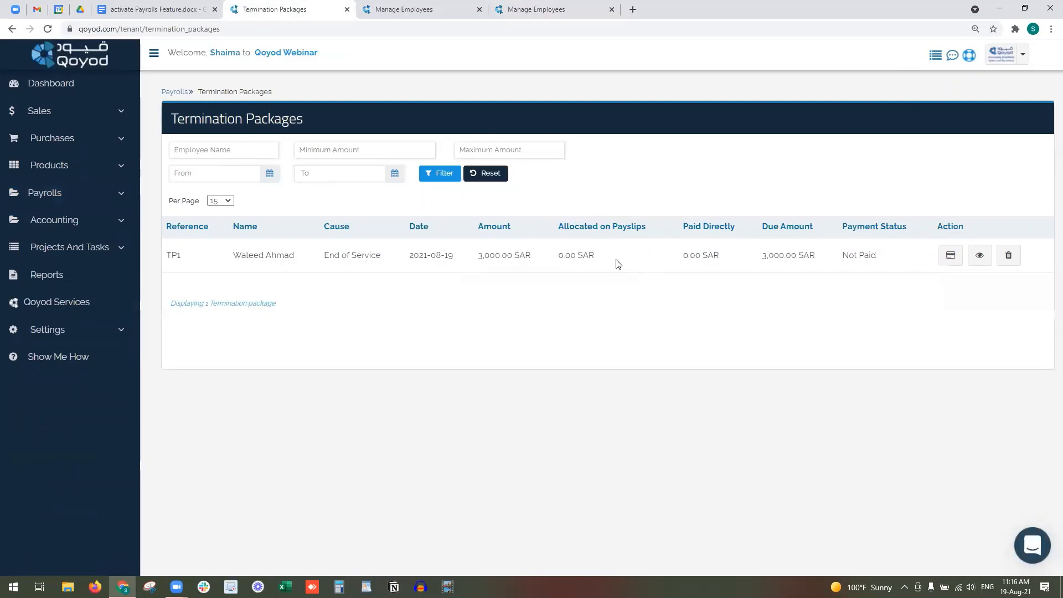
pyautogui.moveTo(547, 261); pyautogui.dragTo(465, 263)
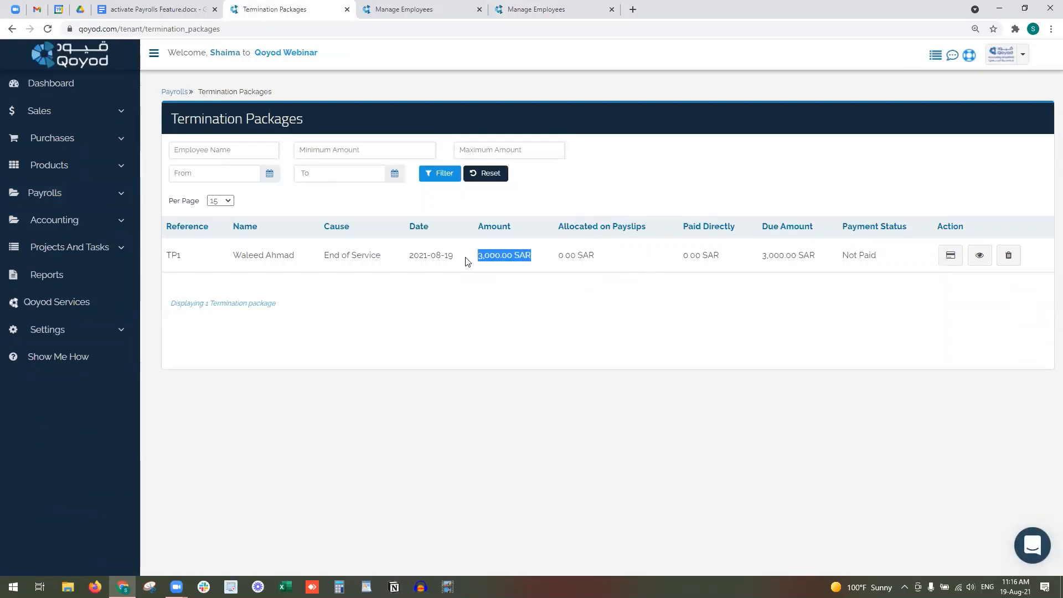
# - Start a payment on termination package TP1 from the Sabb Bank account
pyautogui.click(950, 256)
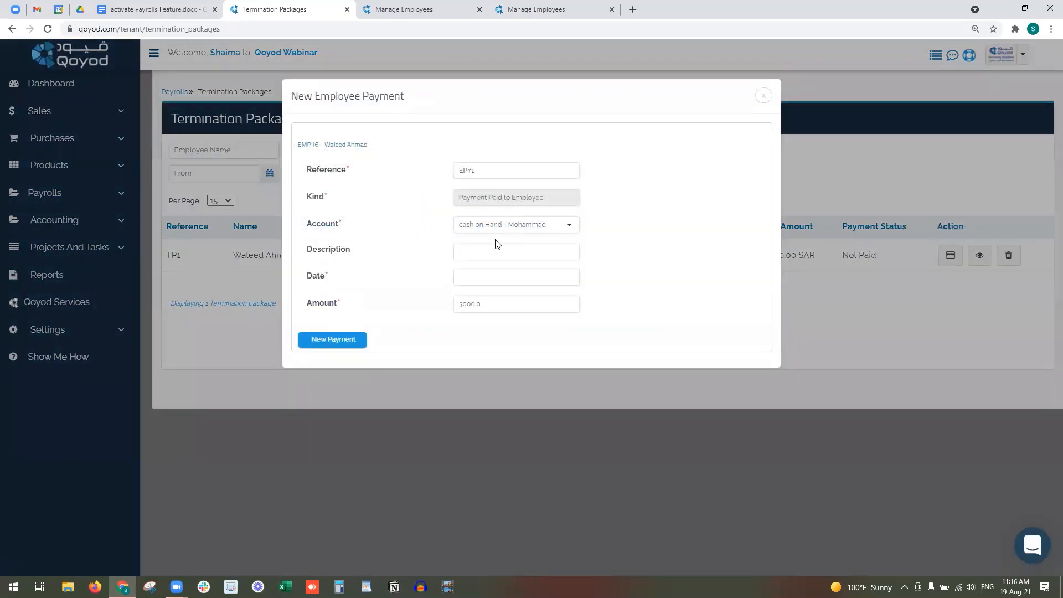
pyautogui.click(493, 227)
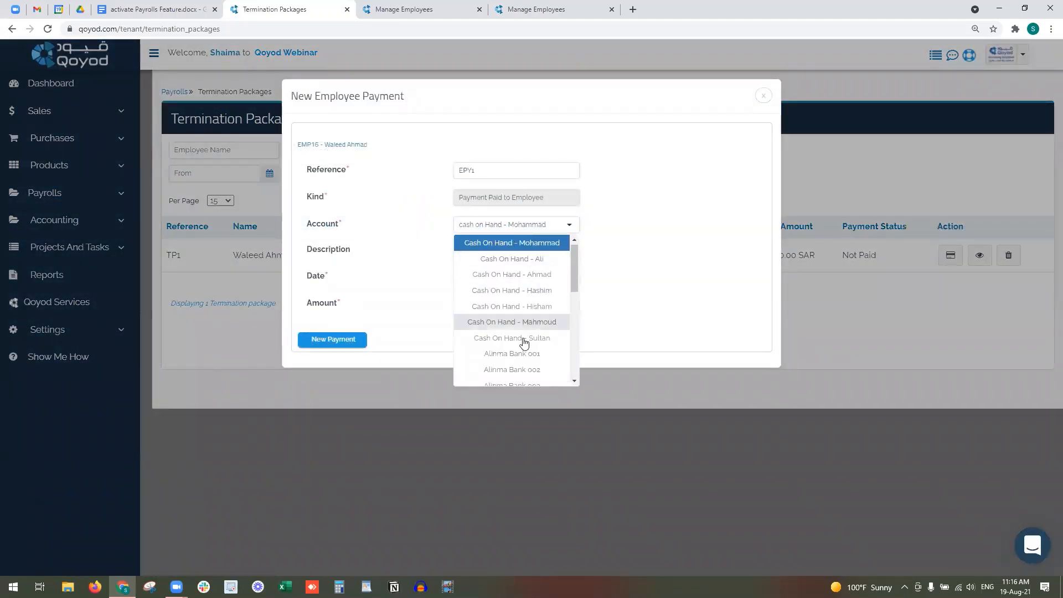
pyautogui.scroll(-2, 525, 344)
pyautogui.scroll(-2, 522, 310)
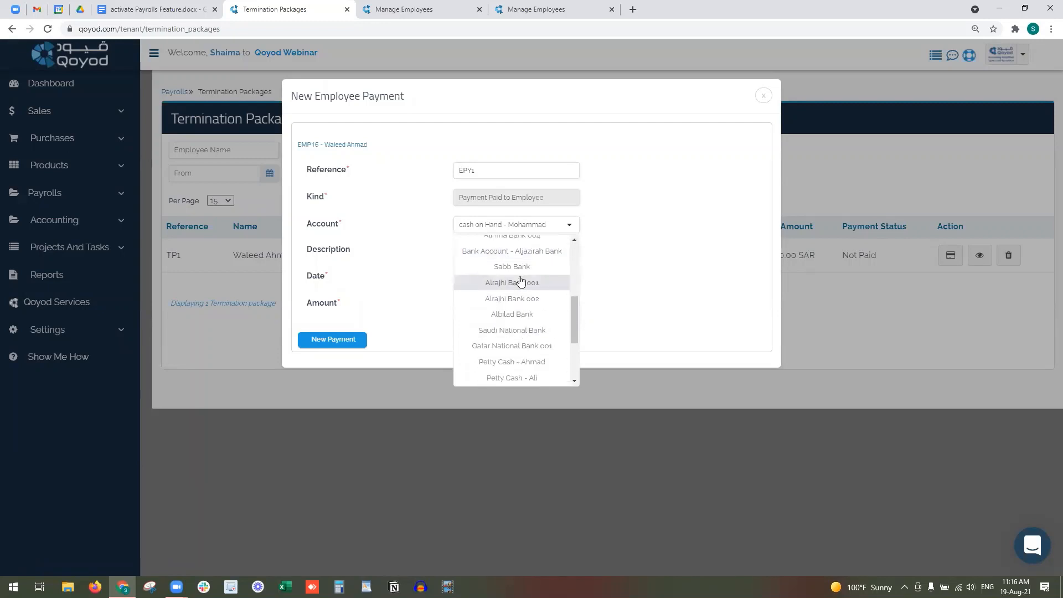
pyautogui.click(499, 264)
pyautogui.click(474, 230)
pyautogui.click(475, 230)
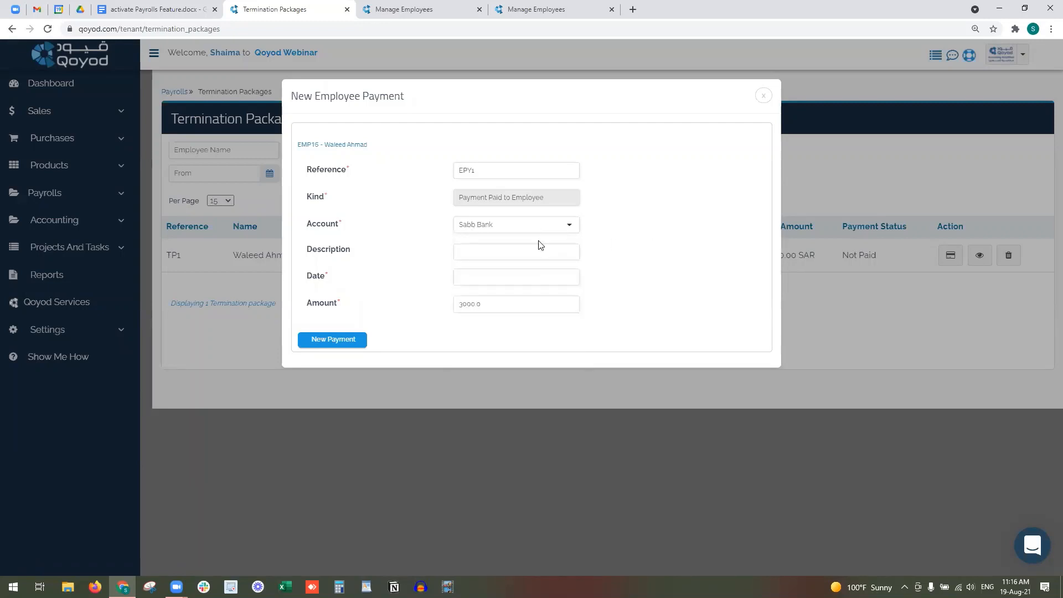
pyautogui.click(525, 251)
# - Date the payment the 19th, set the amount to 2000, and save it
pyautogui.click(537, 276)
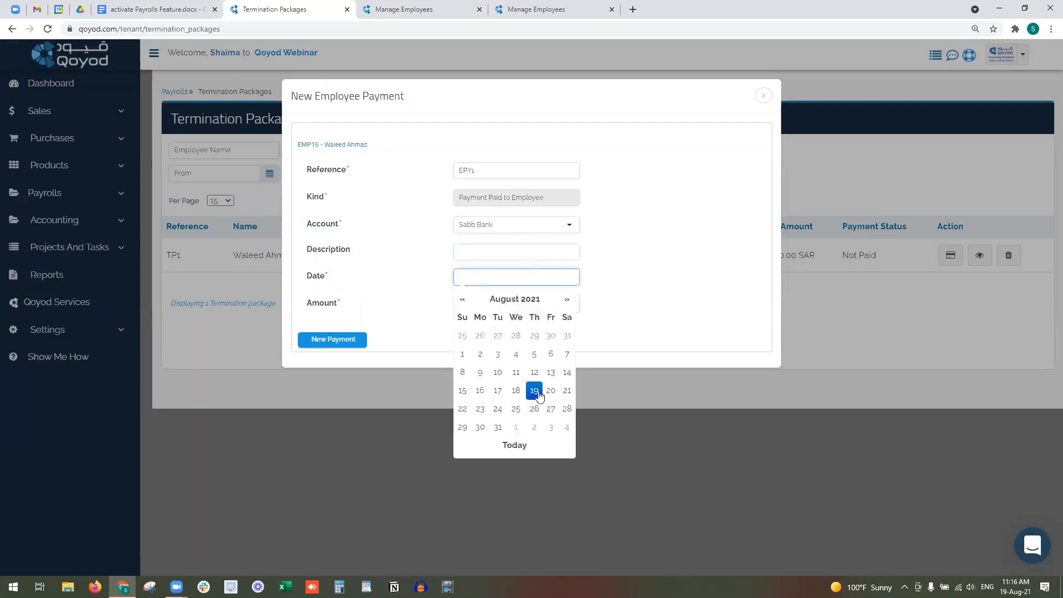
pyautogui.click(539, 394)
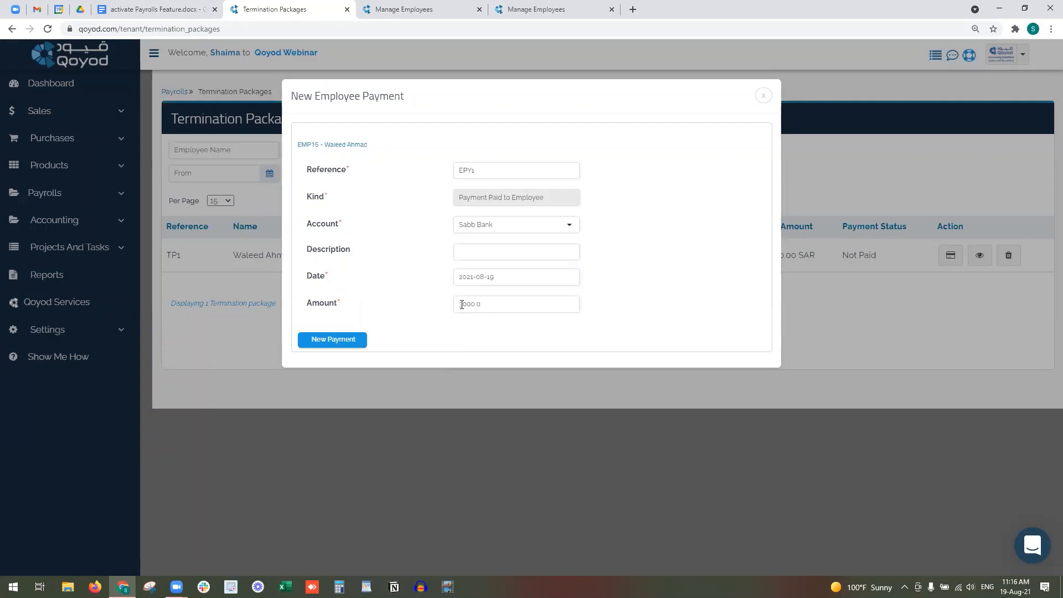
pyautogui.click(462, 304)
pyautogui.press('BackSpace')
pyautogui.write('2')
pyautogui.click(324, 340)
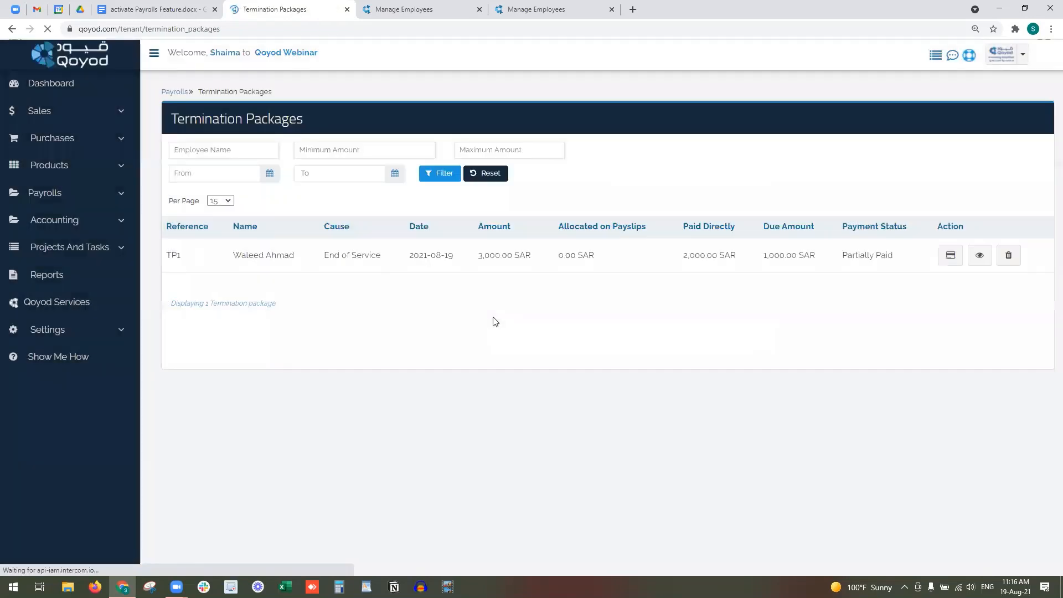
pyautogui.moveTo(904, 260); pyautogui.dragTo(682, 257)
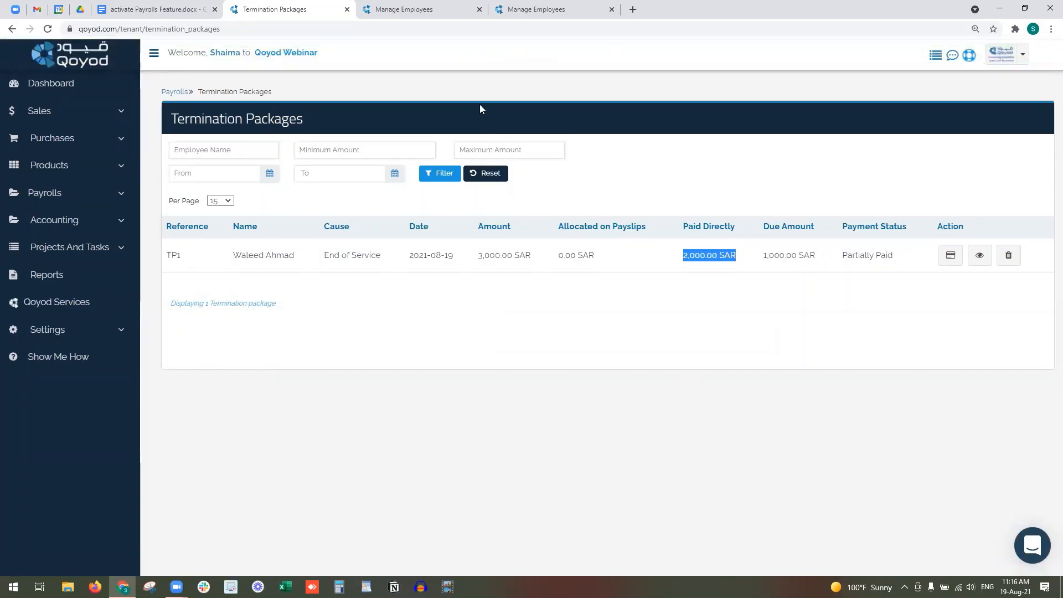
# - Close the extra employee documents tab and reload the Terminated Employees list
pyautogui.click(429, 11)
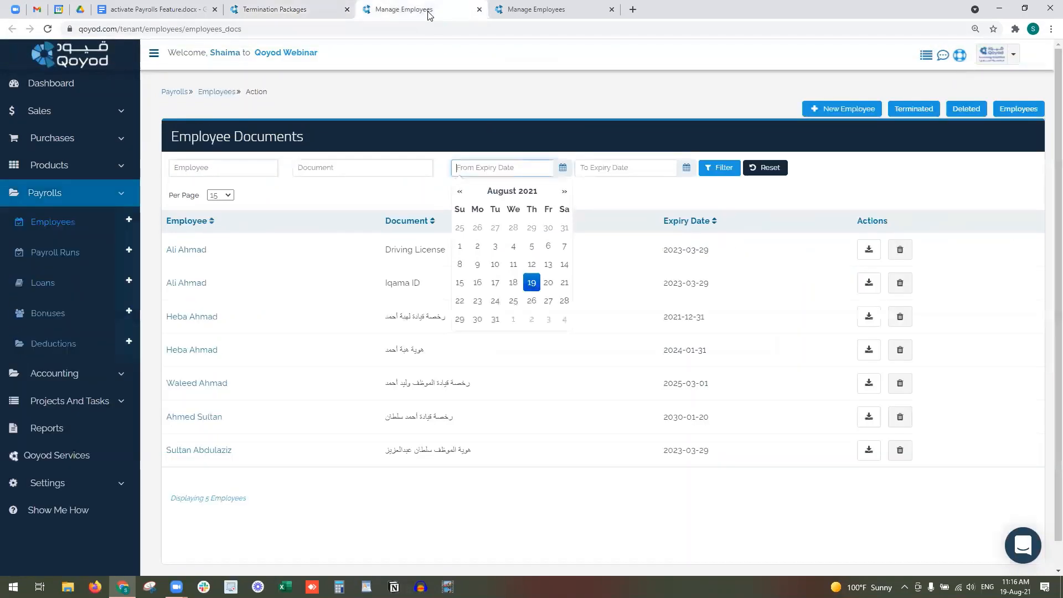
pyautogui.click(479, 10)
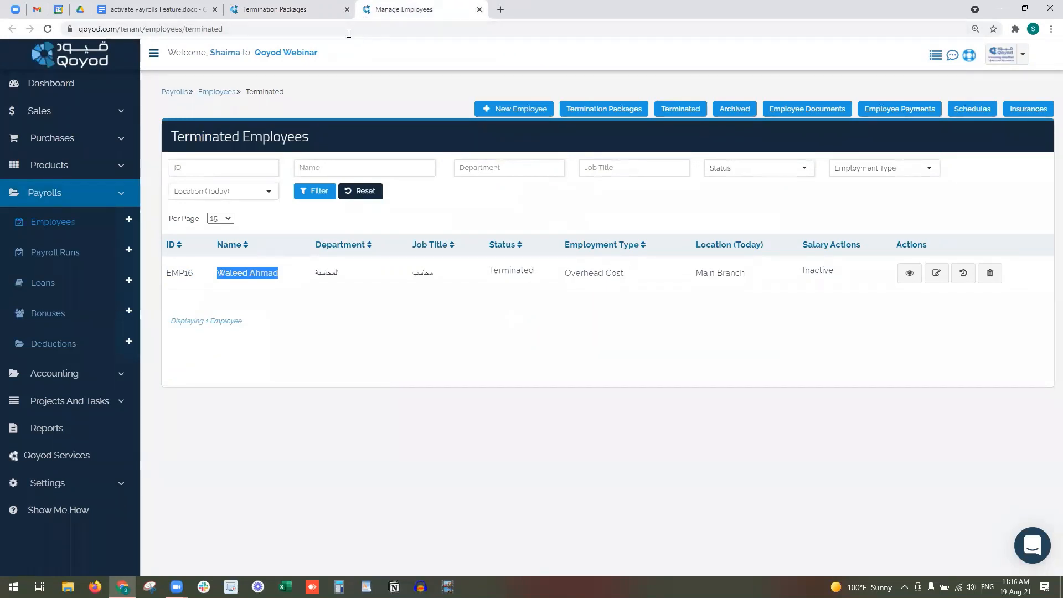
pyautogui.click(387, 24)
pyautogui.press('Return')
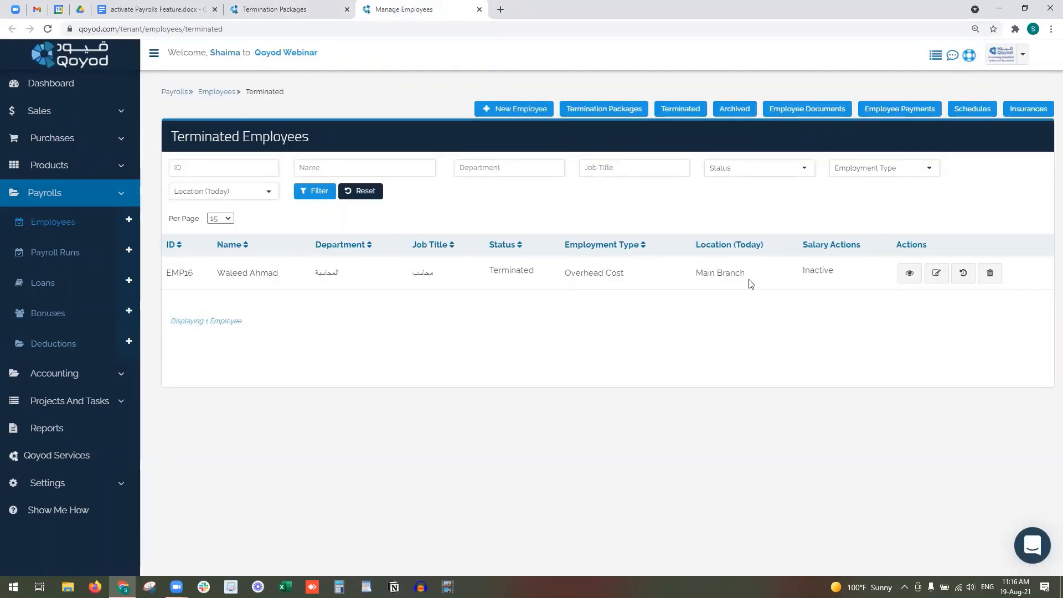
# - Restore EMP16 to Active, clearing its termination package and related payments
pyautogui.click(963, 280)
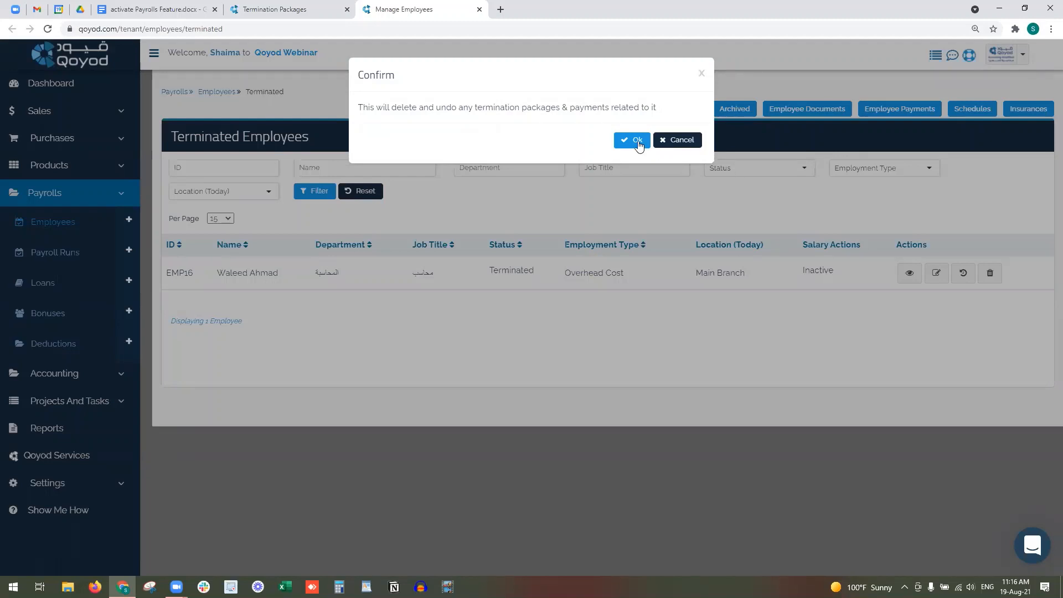
pyautogui.click(637, 142)
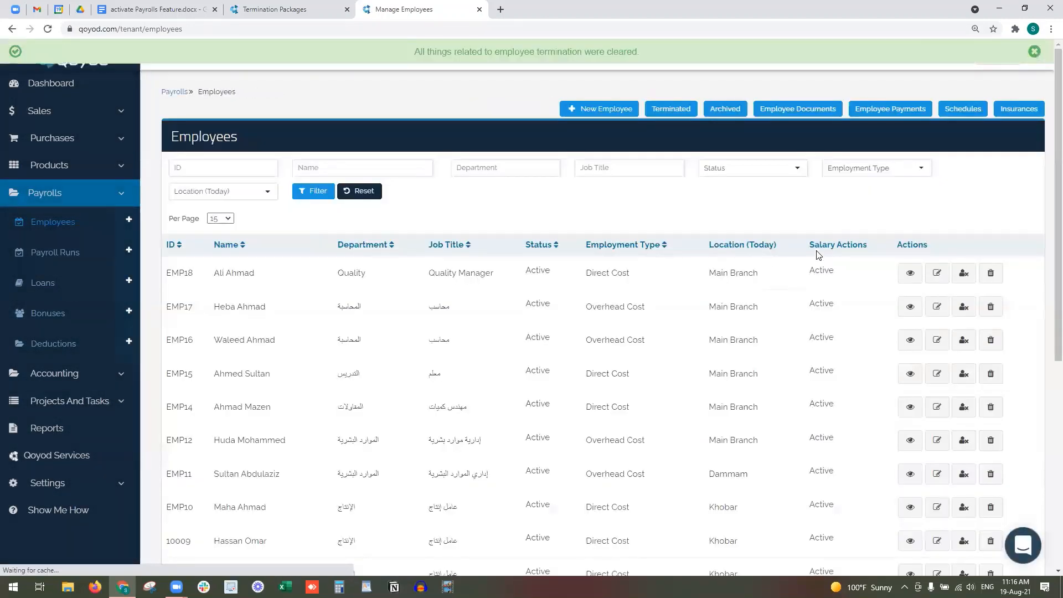
pyautogui.moveTo(210, 340); pyautogui.dragTo(849, 340)
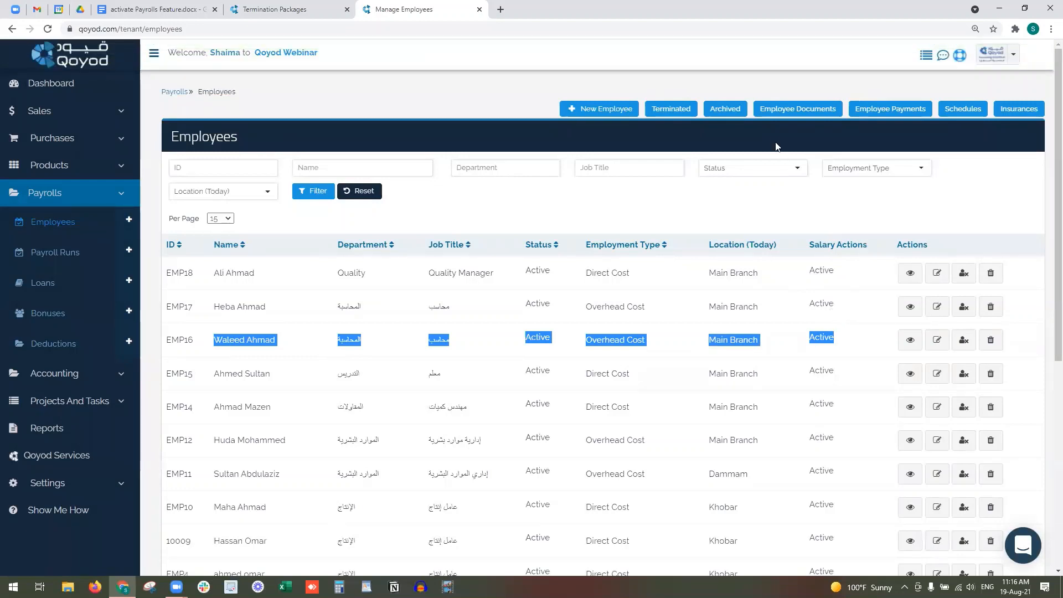
# - Open Employee Payments in a new tab, reload it, and delete the 2000 Sabb Bank payment EPY1
pyautogui.rightClick(880, 114)
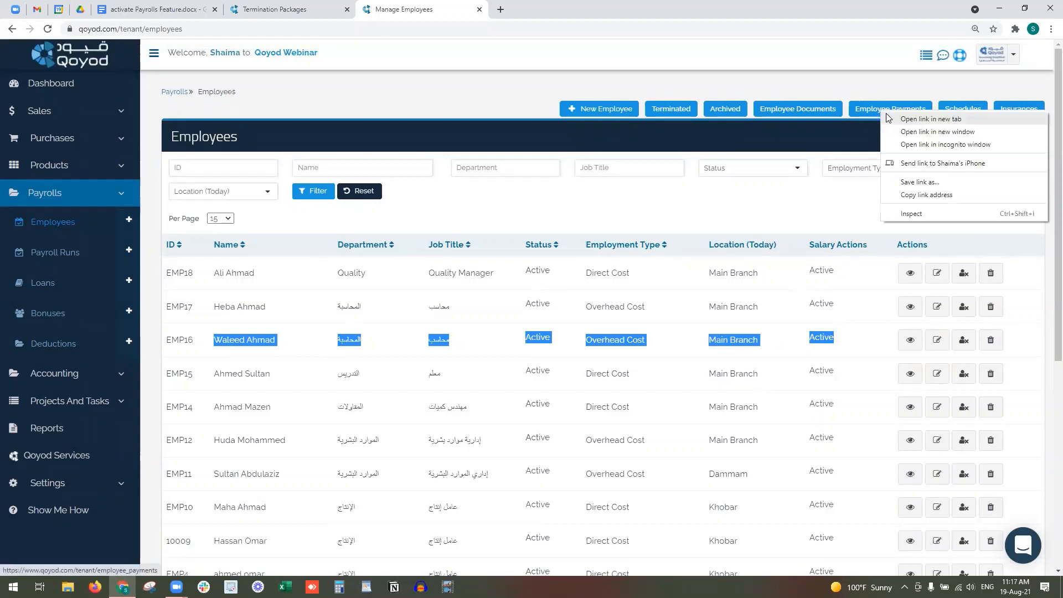
pyautogui.click(892, 117)
pyautogui.click(553, 5)
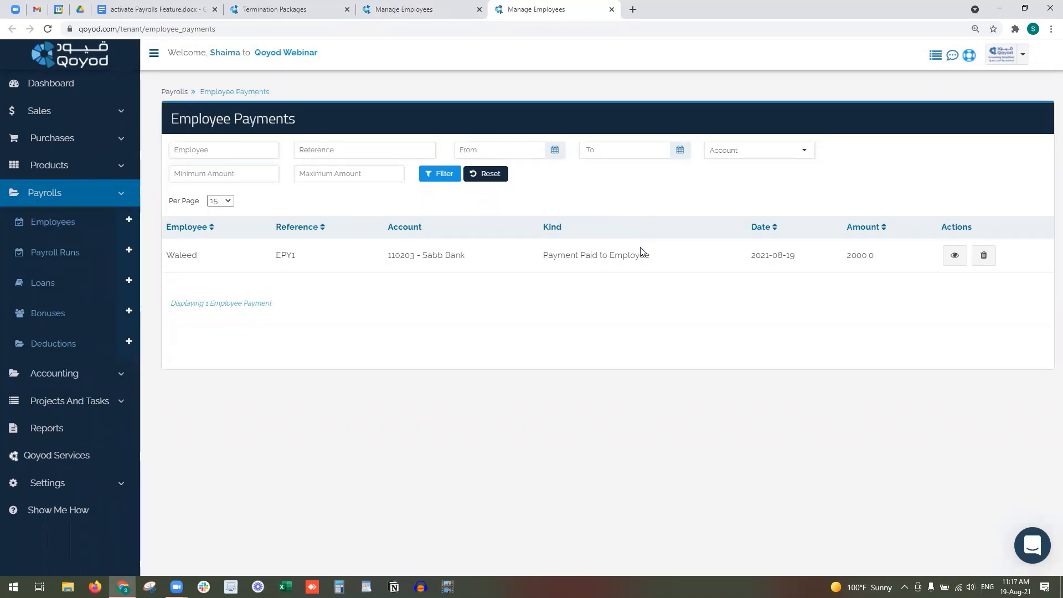
pyautogui.click(670, 29)
pyautogui.press('Return')
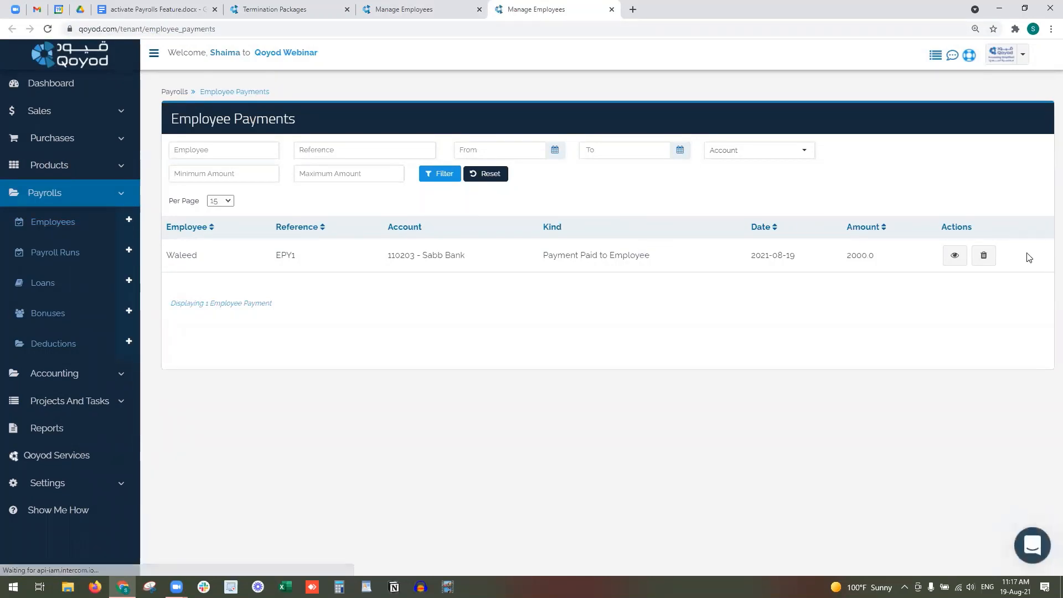
pyautogui.click(985, 256)
pyautogui.click(671, 159)
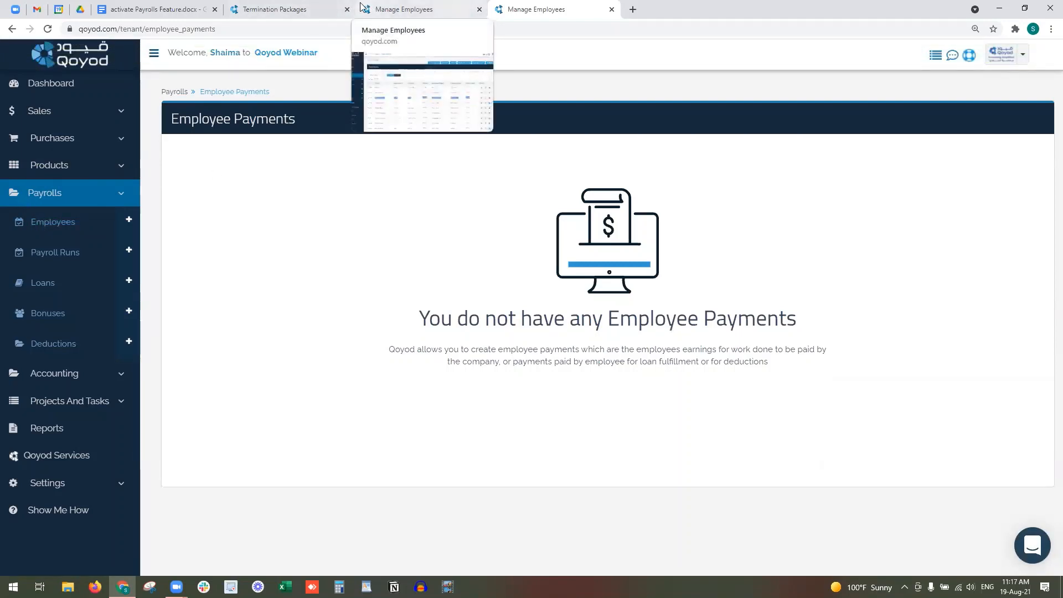
# - Show the Loans list, open Bonuses and Deductions in new tabs, and start new loan LON3
pyautogui.click(78, 280)
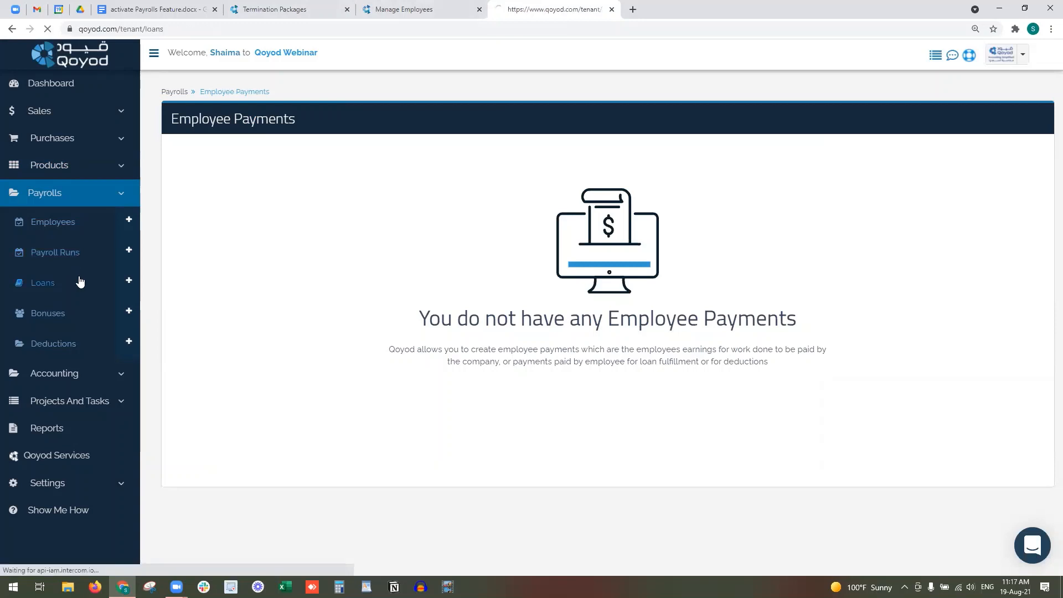
pyautogui.rightClick(78, 312)
pyautogui.rightClick(78, 345)
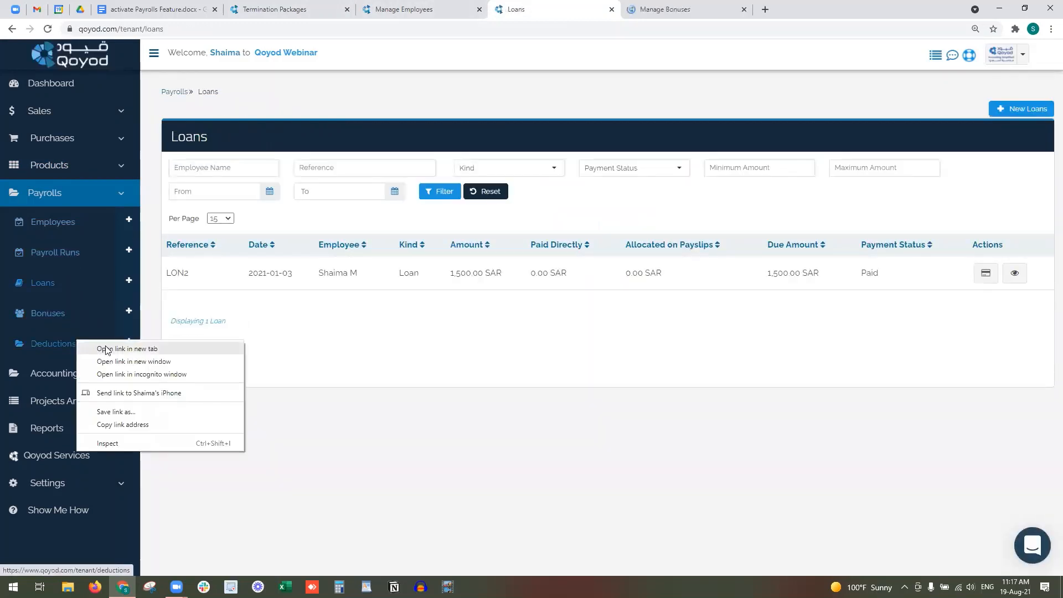
pyautogui.click(106, 348)
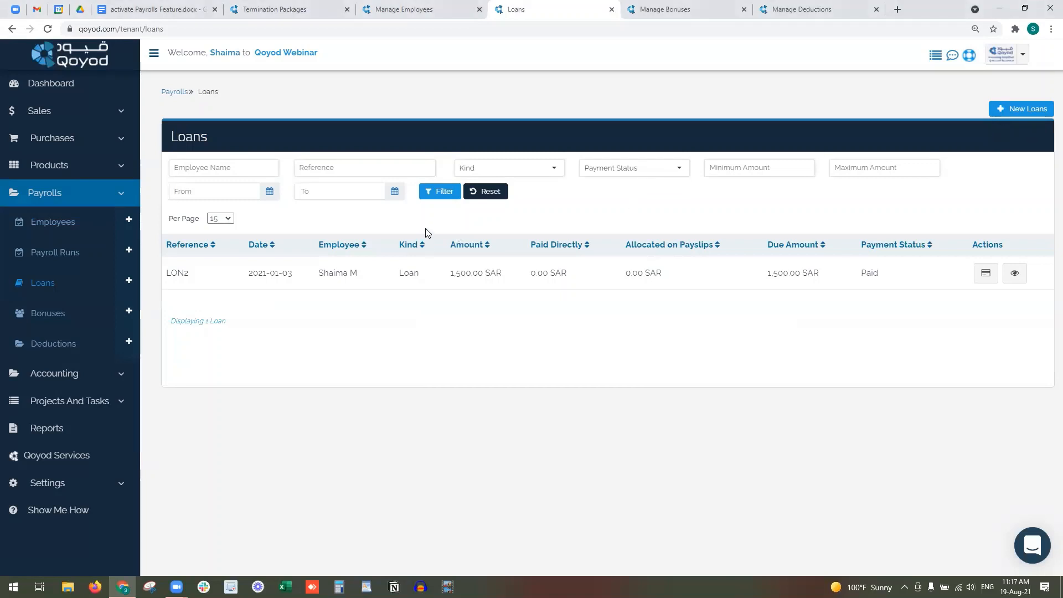
pyautogui.click(1024, 110)
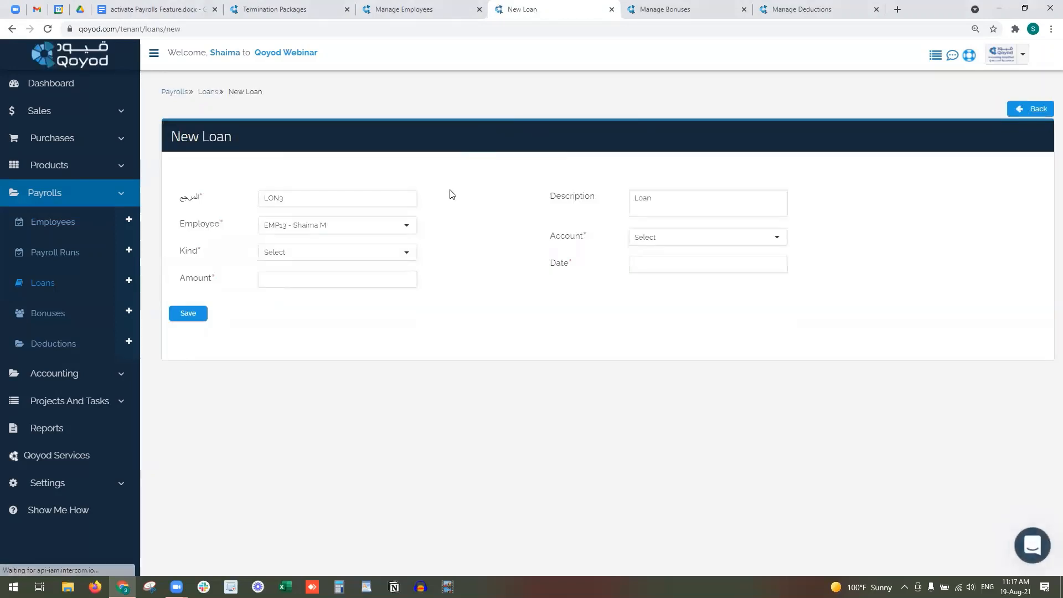
# - Fill the new loan with employee EMP18, kind Loan and amount 1000
pyautogui.click(341, 225)
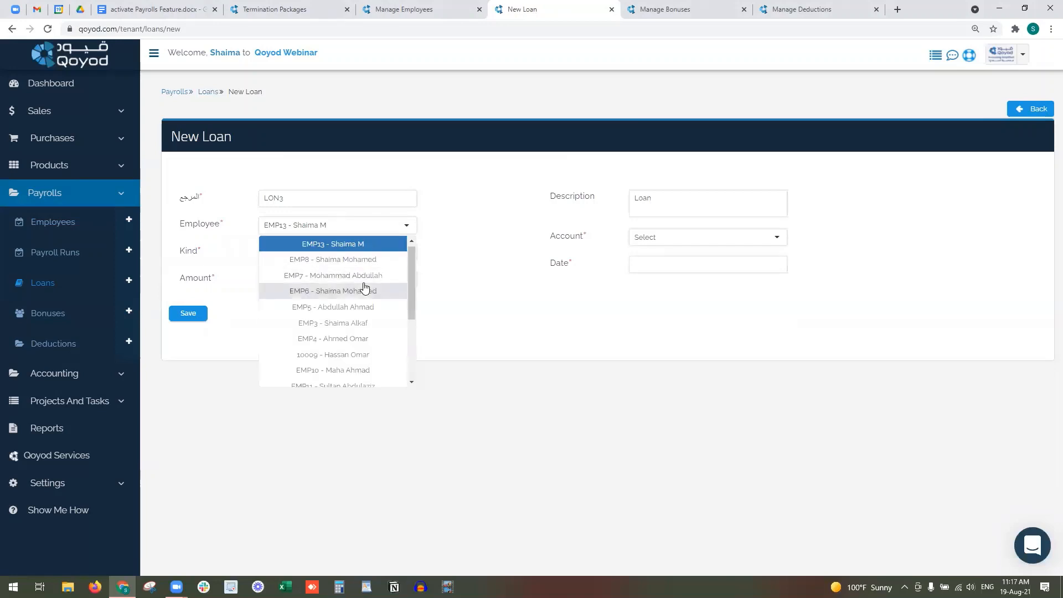
pyautogui.scroll(-3, 365, 333)
pyautogui.click(365, 360)
pyautogui.click(317, 255)
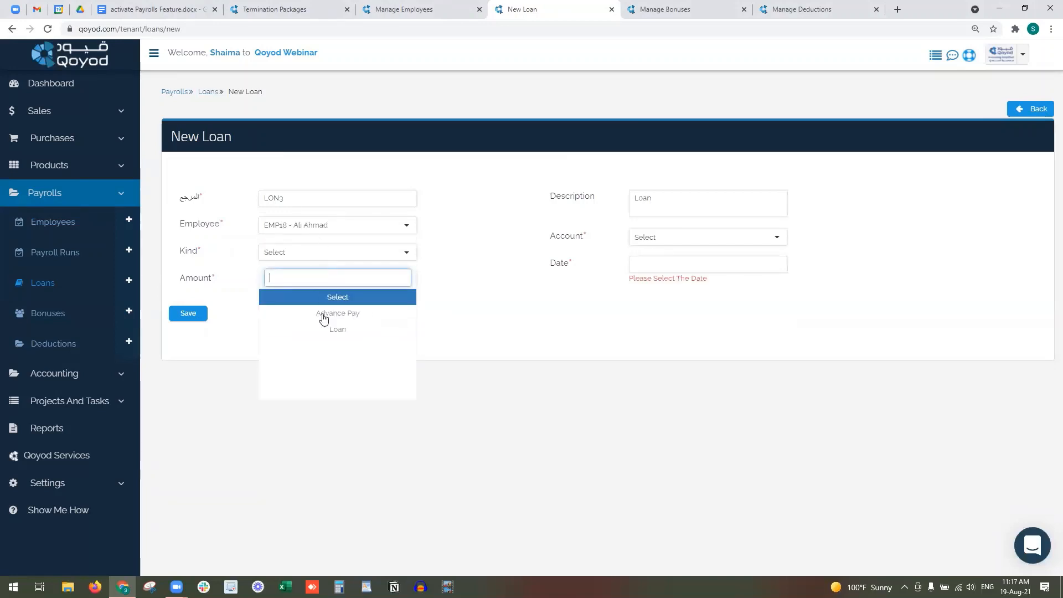
pyautogui.click(366, 331)
pyautogui.click(339, 276)
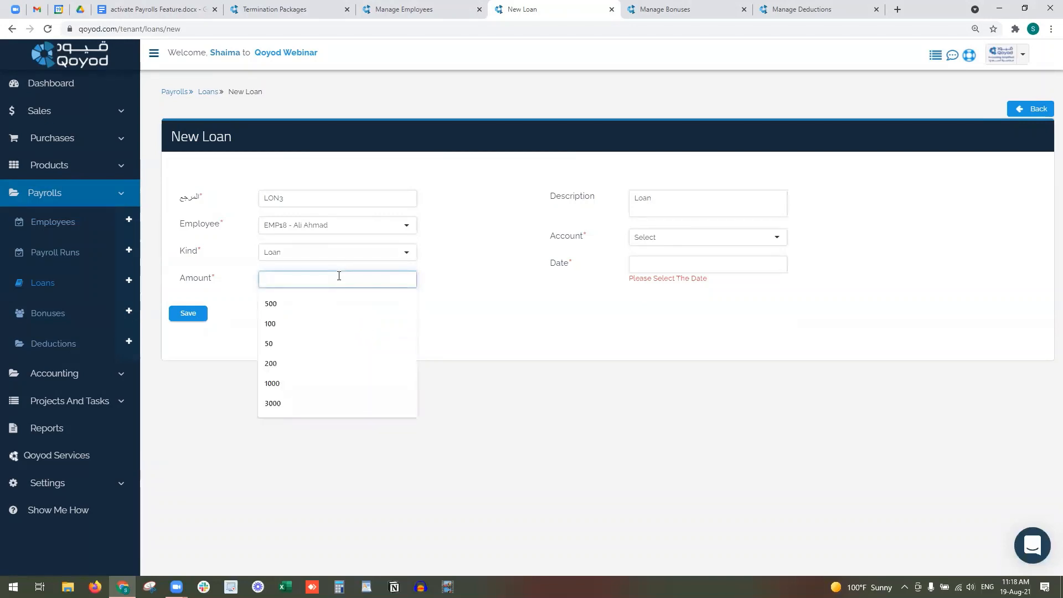
pyautogui.write('1000')
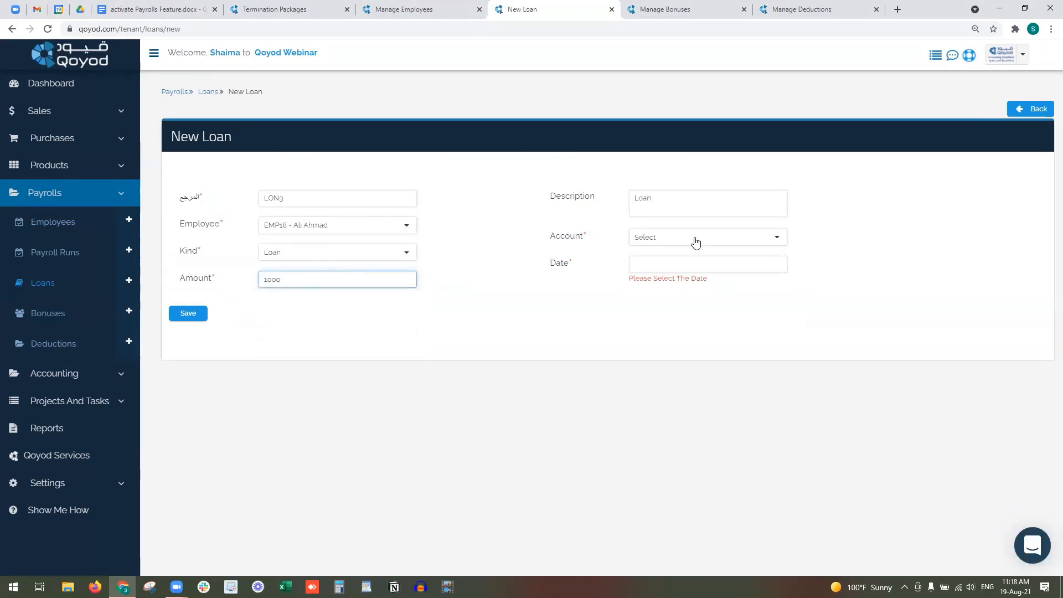
# - Pay it from Alrajhi Bank 001, date it 2021-08-19, and save loan LON3
pyautogui.click(696, 241)
pyautogui.moveTo(585, 238); pyautogui.dragTo(553, 241)
pyautogui.click(671, 239)
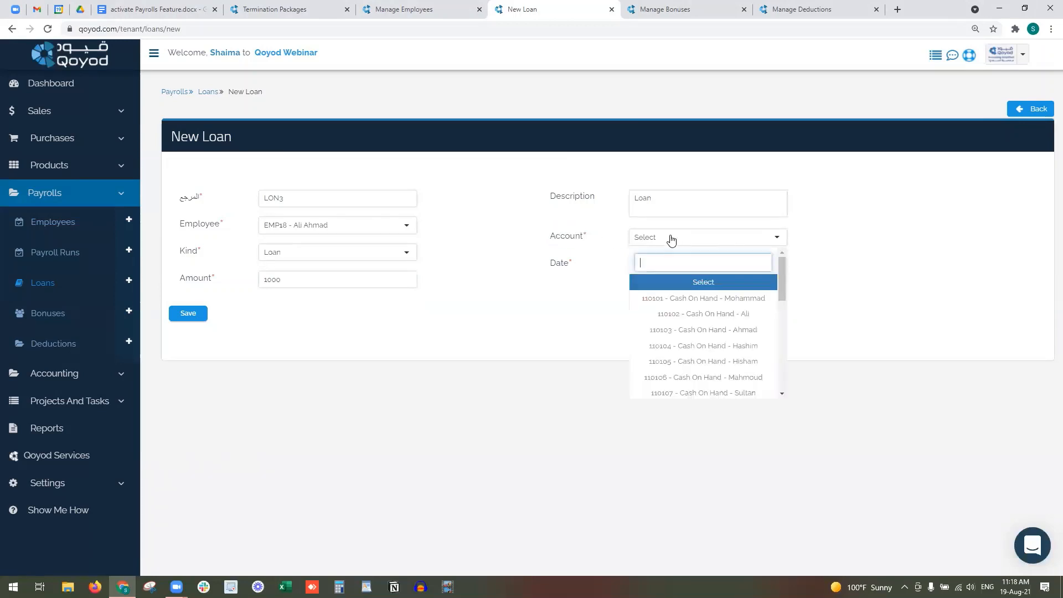
pyautogui.scroll(-5, 708, 363)
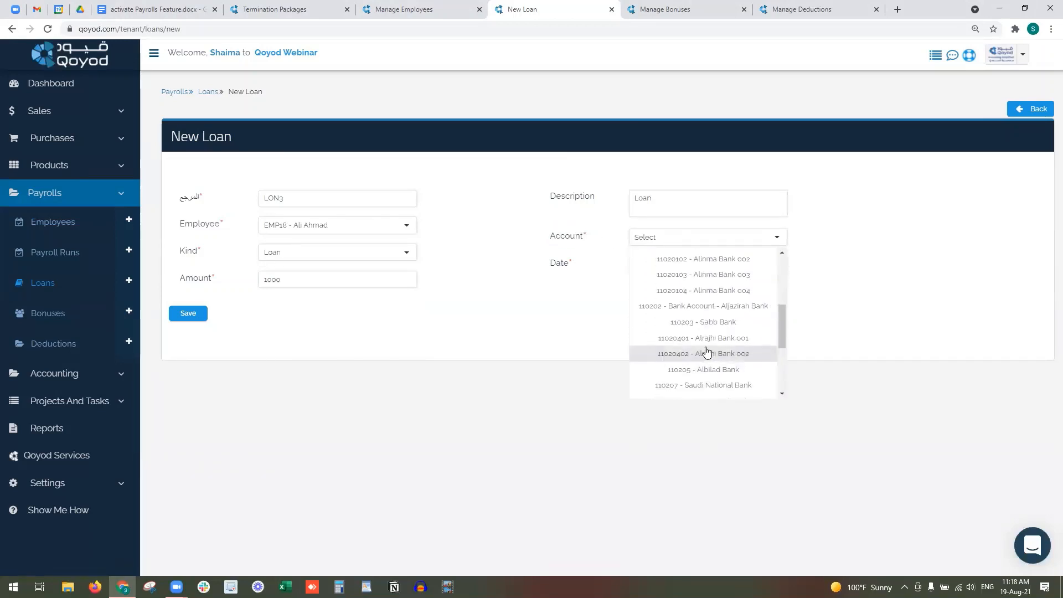
pyautogui.click(699, 343)
pyautogui.click(659, 263)
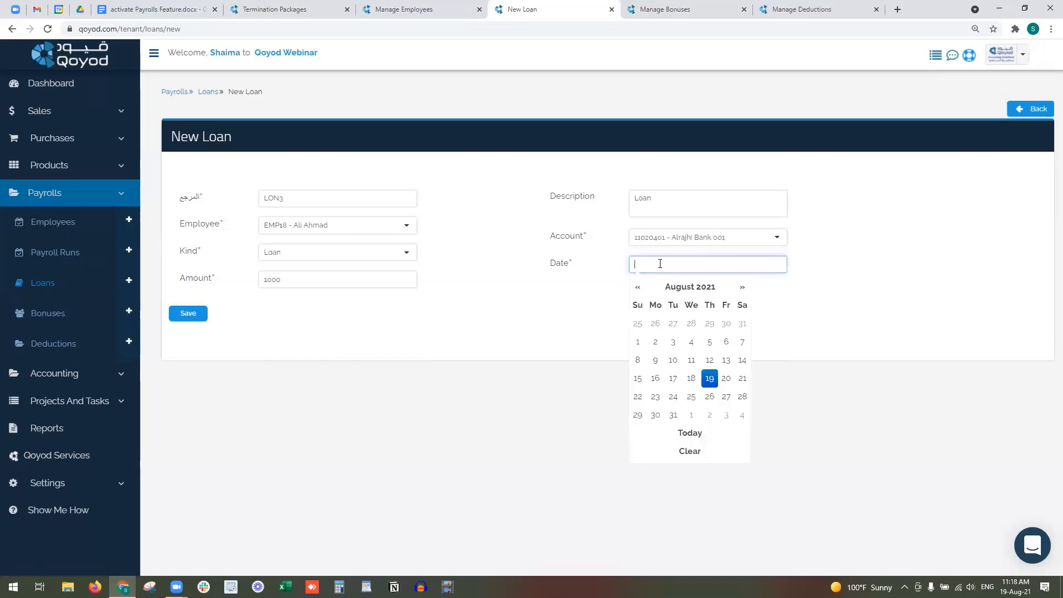
pyautogui.click(713, 377)
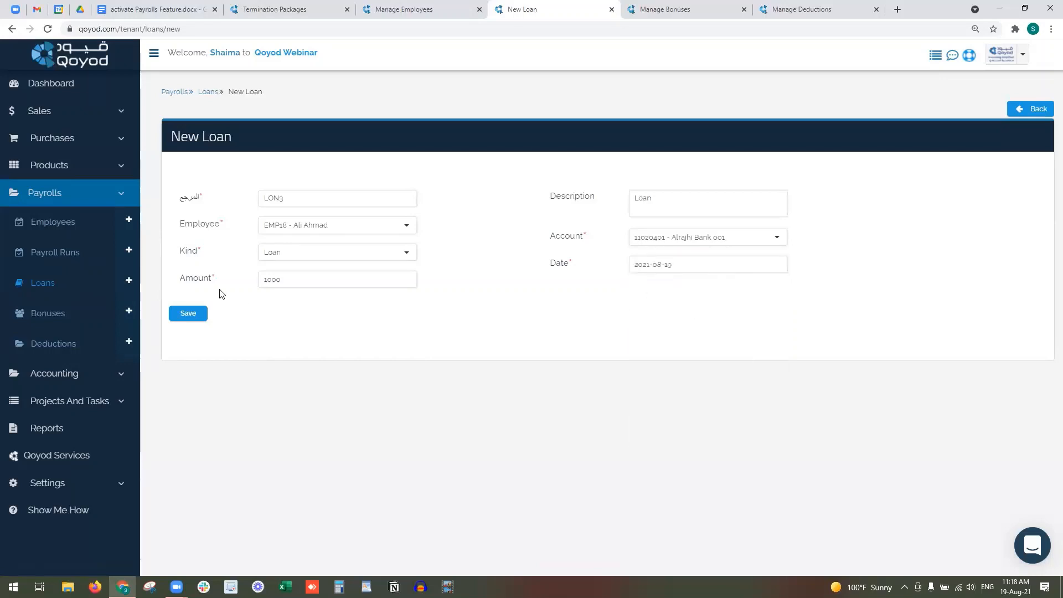
pyautogui.click(189, 314)
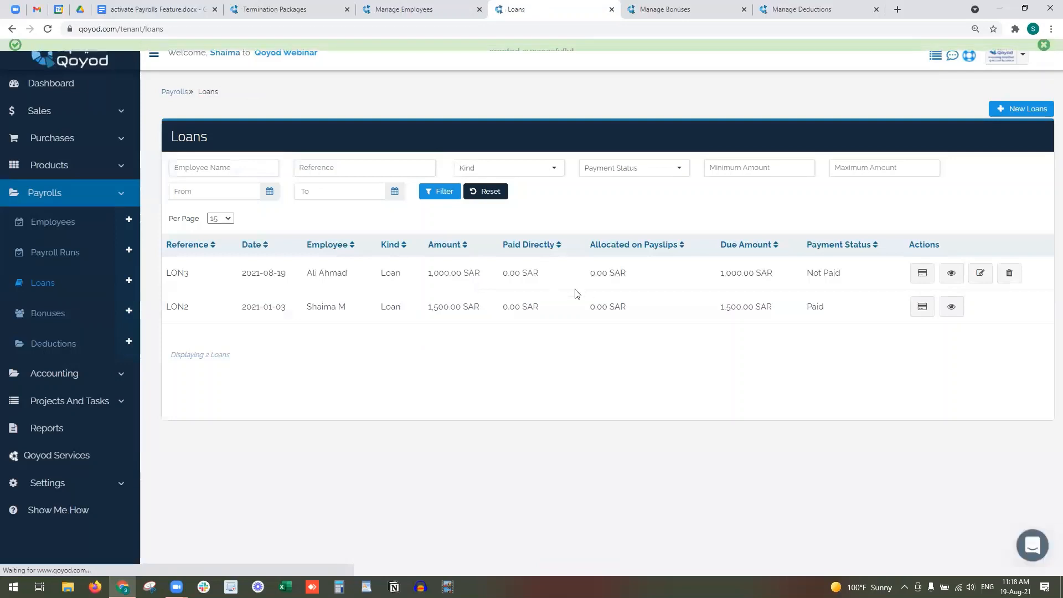
# - Record a 500 SAR repayment on loan LON3 dated the 19th, leaving 500 SAR due
pyautogui.moveTo(256, 273); pyautogui.dragTo(856, 272)
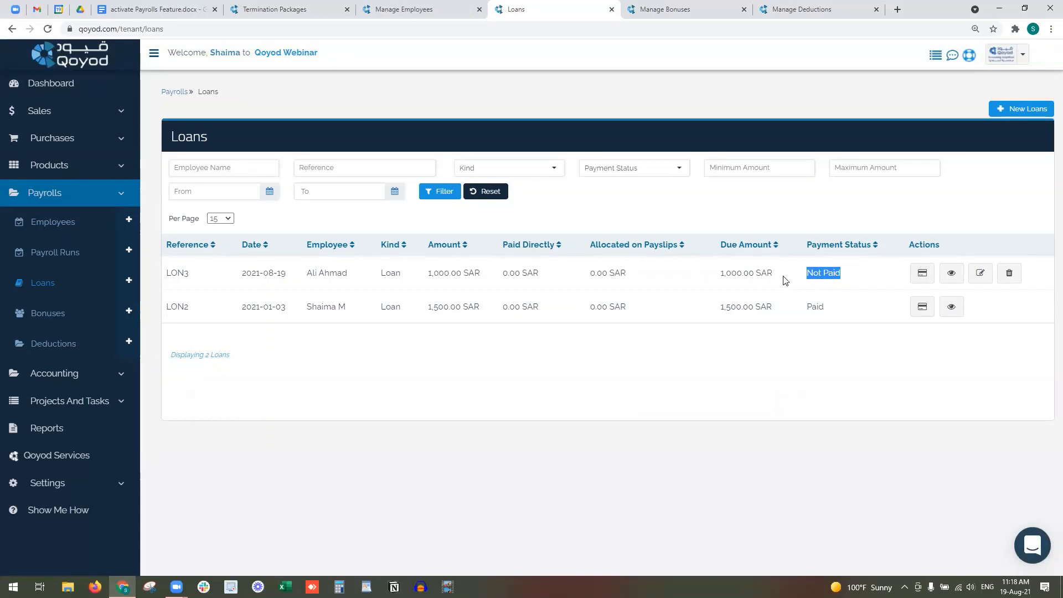
pyautogui.click(924, 274)
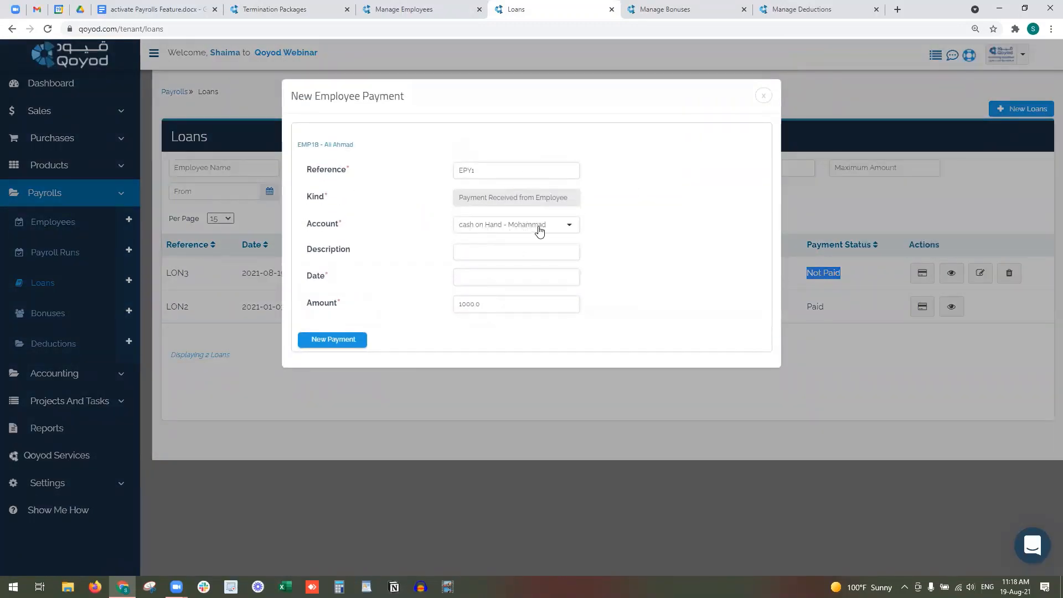
pyautogui.click(494, 275)
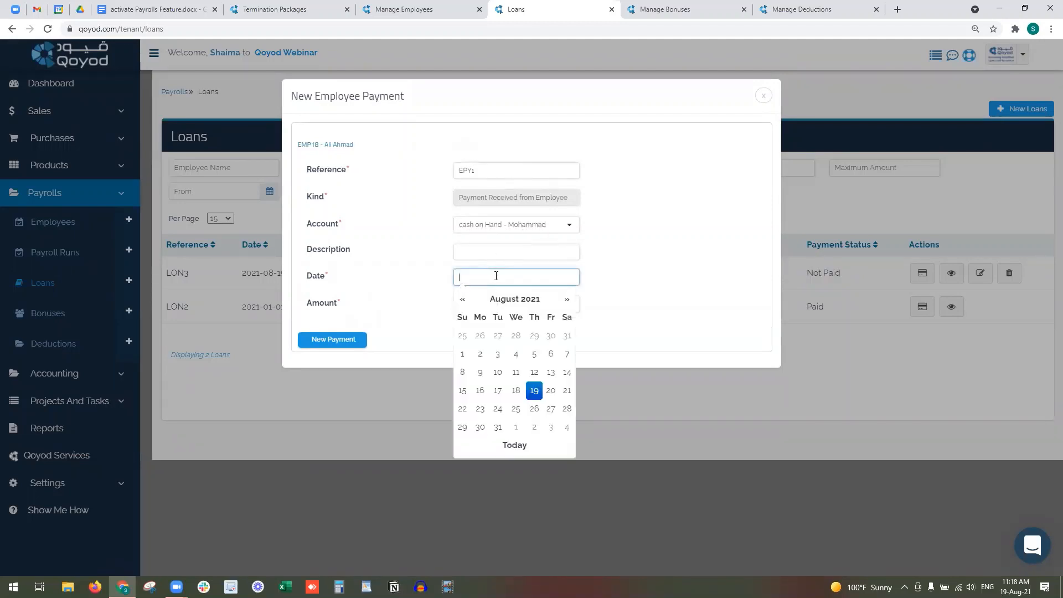
pyautogui.click(535, 391)
pyautogui.moveTo(467, 304); pyautogui.dragTo(450, 308)
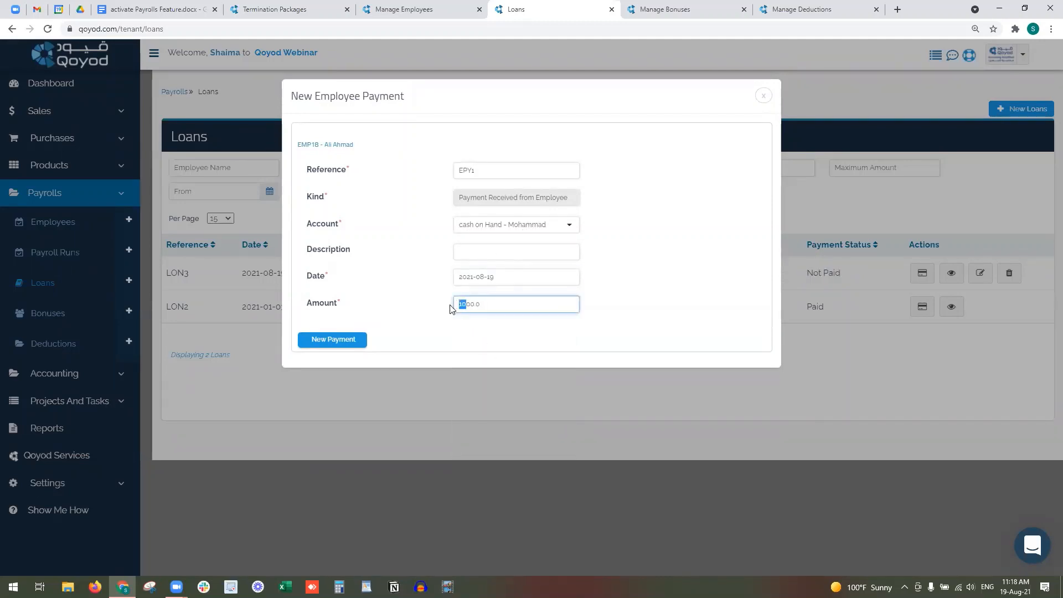
pyautogui.write('5')
pyautogui.click(347, 339)
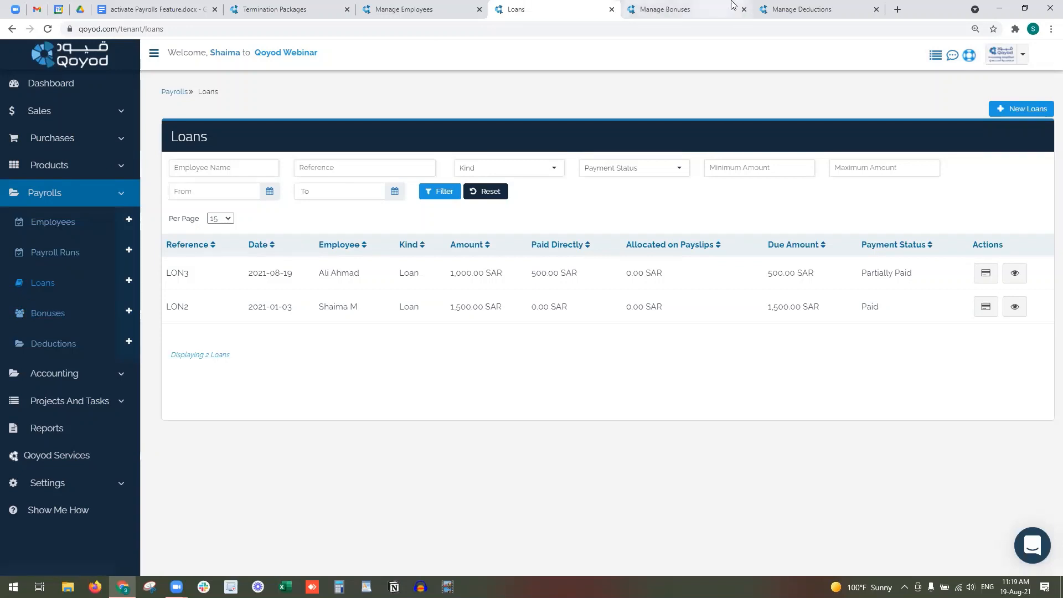
# - On the Bonuses tab, start a new bonus for the employee with amount 800
pyautogui.click(707, 8)
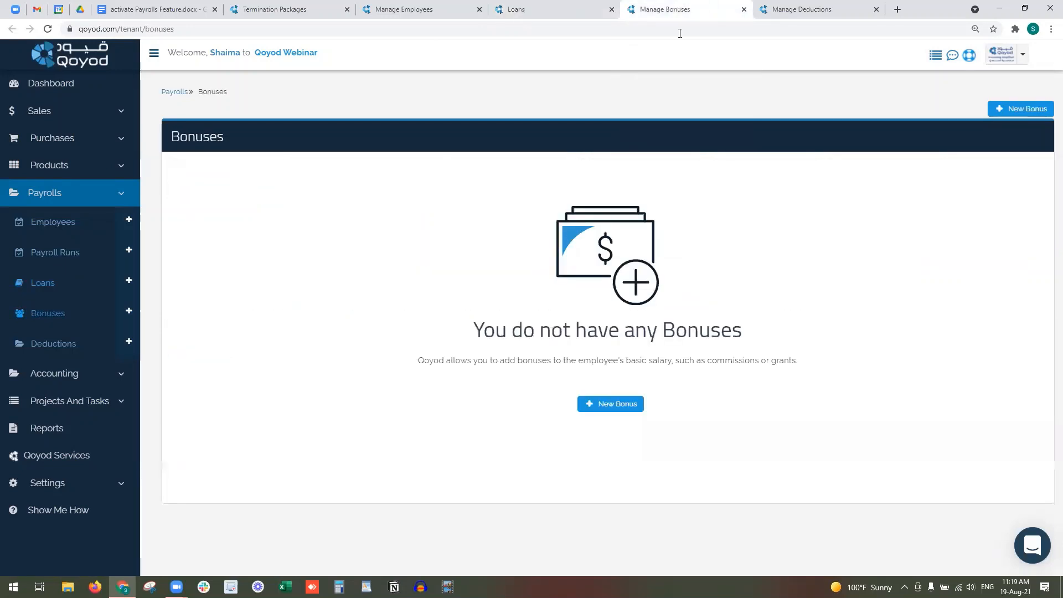
pyautogui.click(612, 403)
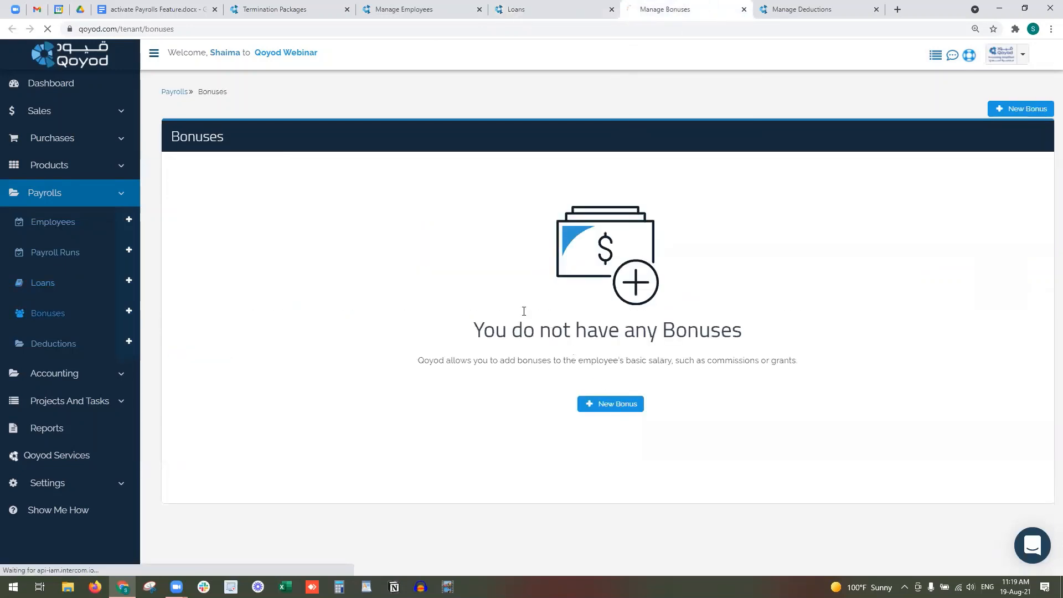
pyautogui.click(352, 230)
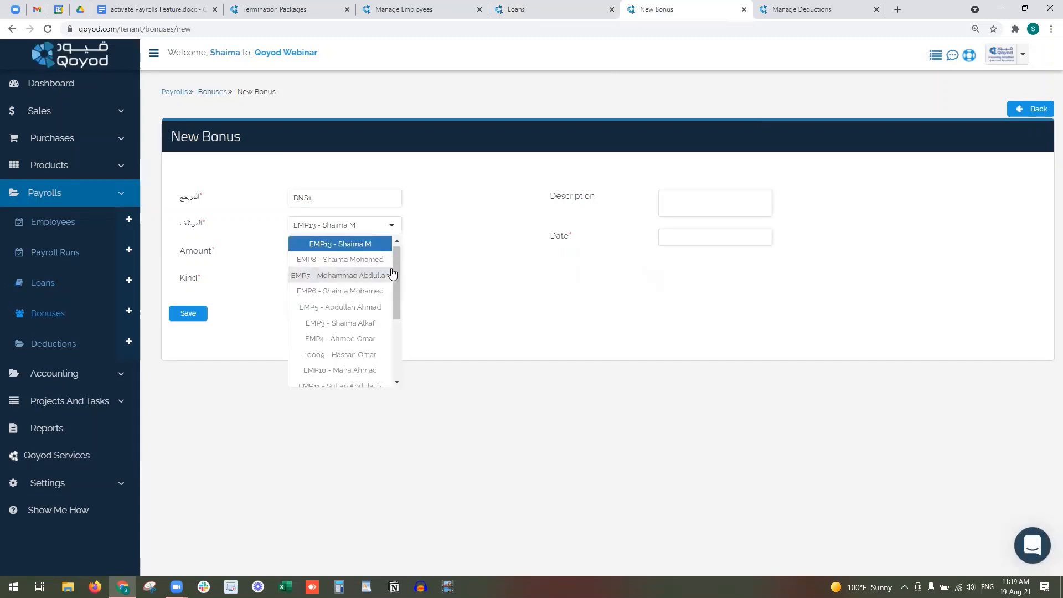
pyautogui.moveTo(396, 260); pyautogui.dragTo(399, 362)
pyautogui.click(360, 345)
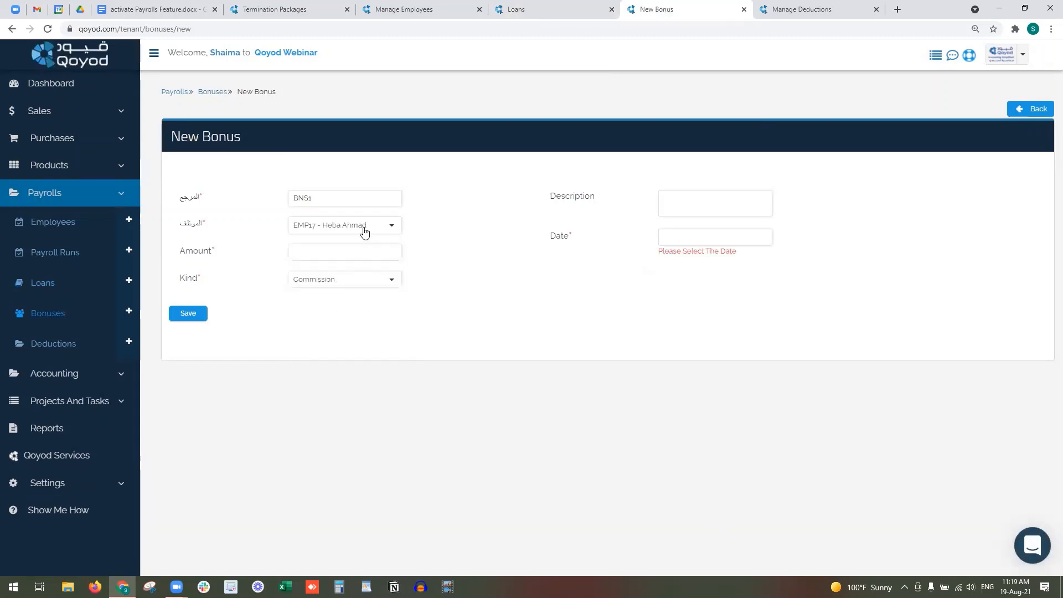
pyautogui.click(353, 253)
pyautogui.write('5')
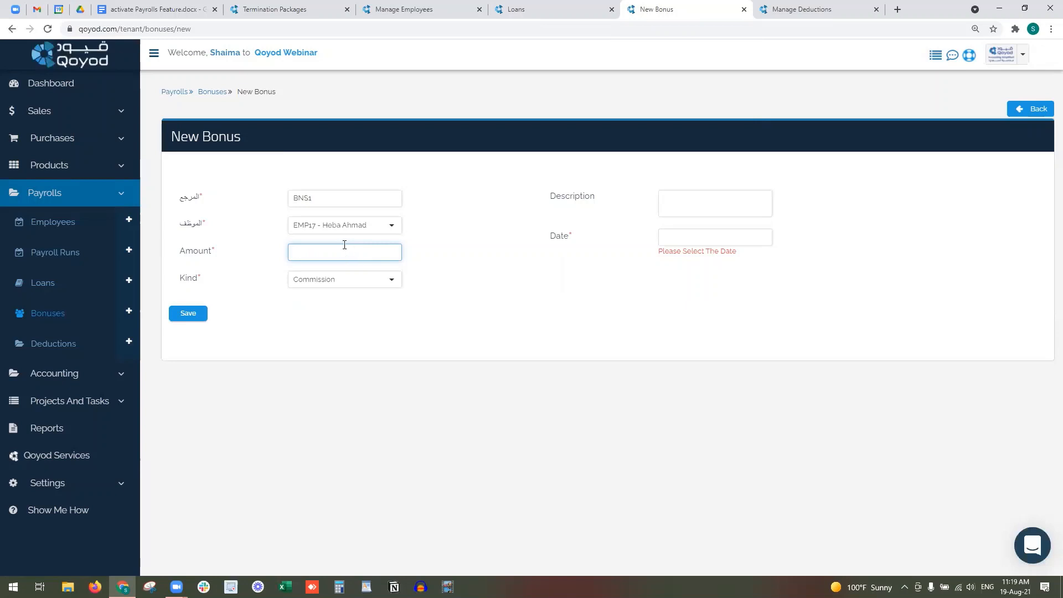
pyautogui.write('800')
# - Keep kind Commission, date it 2021-08-19, describe it as commission after the E-Expo, and save BNS1
pyautogui.click(335, 281)
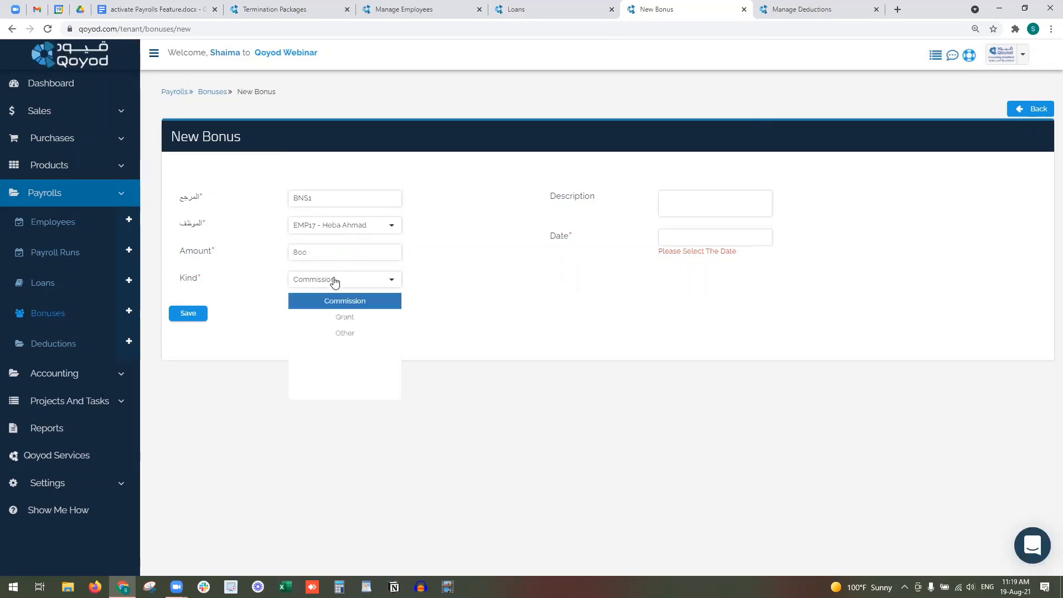
pyautogui.click(663, 237)
pyautogui.click(739, 350)
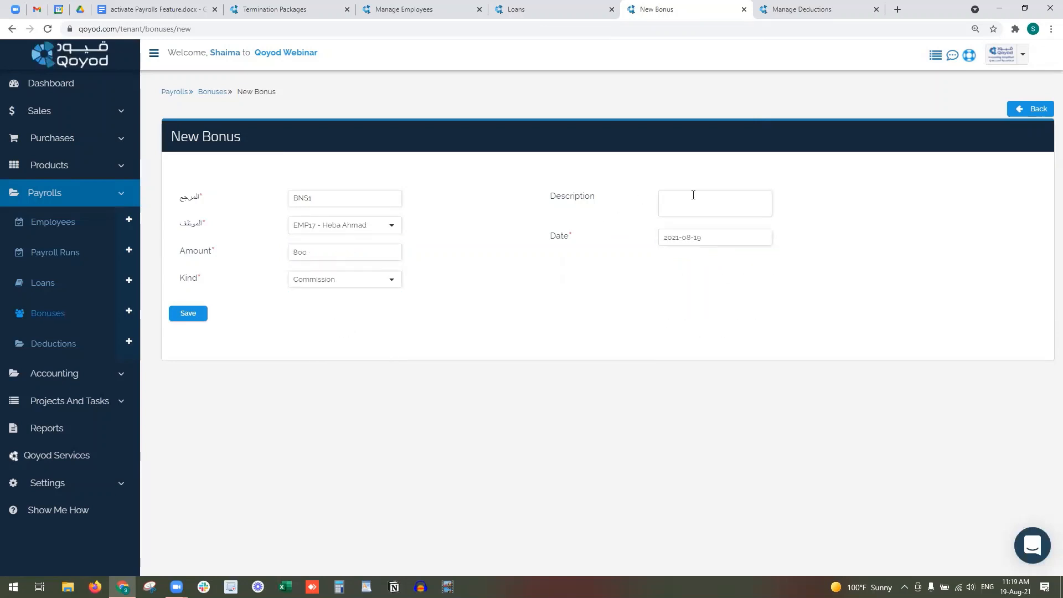
pyautogui.click(694, 195)
pyautogui.write('Commission after the')
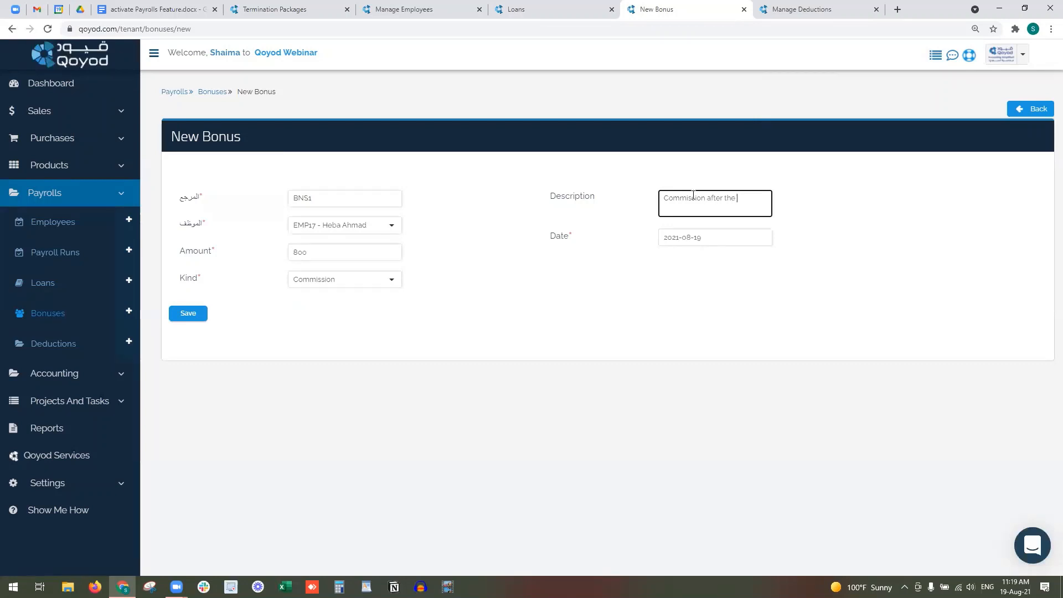
pyautogui.write(' E-Expo')
pyautogui.click(189, 313)
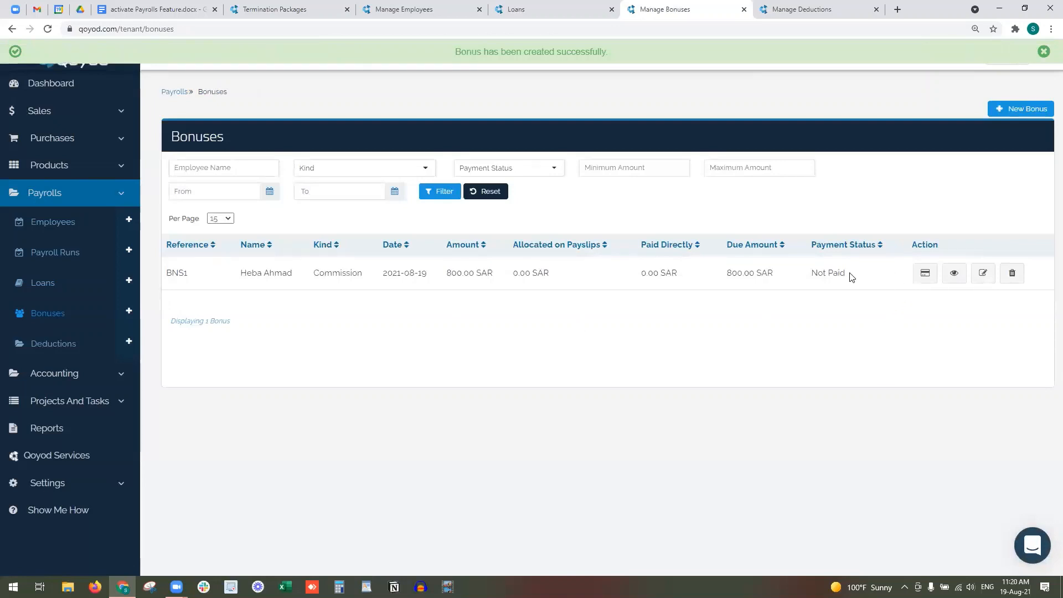
# - Pay 200 SAR of bonus BNS1 dated the 19th, then start a new deduction on the Deductions tab
pyautogui.moveTo(850, 276); pyautogui.dragTo(795, 277)
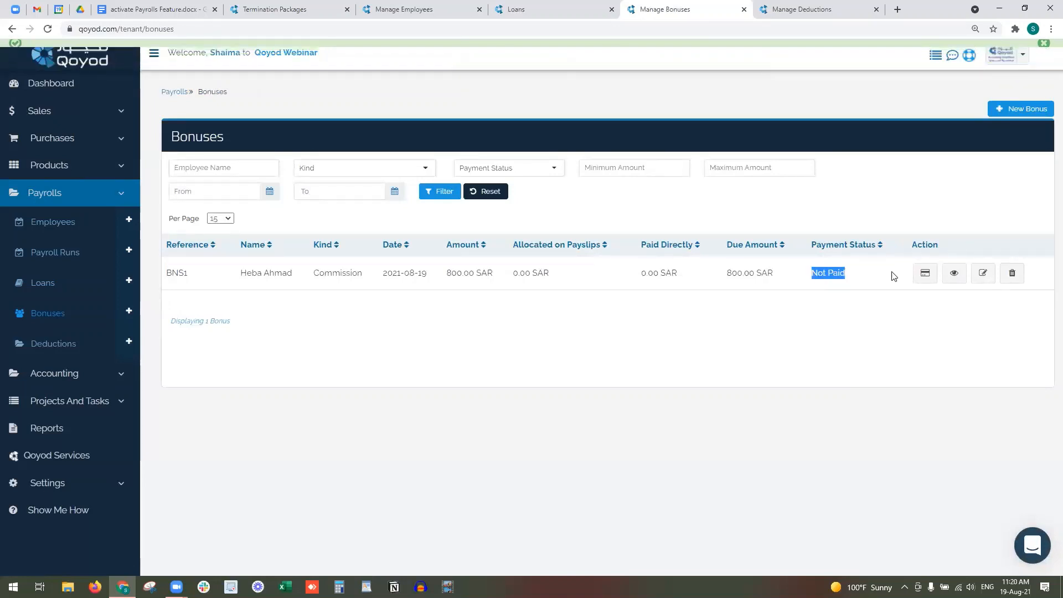
pyautogui.click(924, 273)
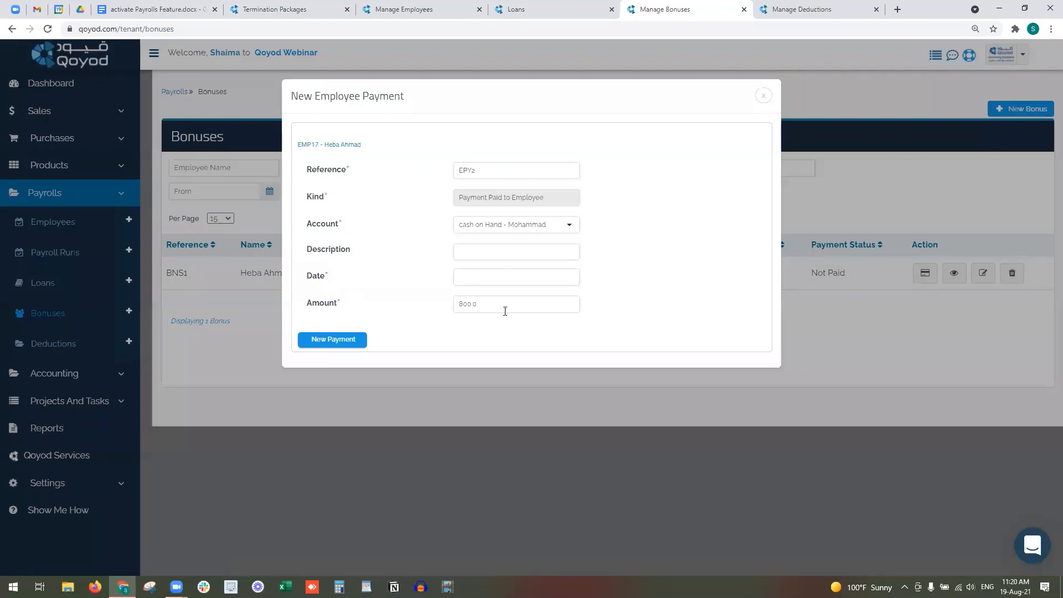
pyautogui.click(462, 304)
pyautogui.press('BackSpace')
pyautogui.write('2')
pyautogui.click(476, 277)
pyautogui.click(528, 390)
pyautogui.click(324, 342)
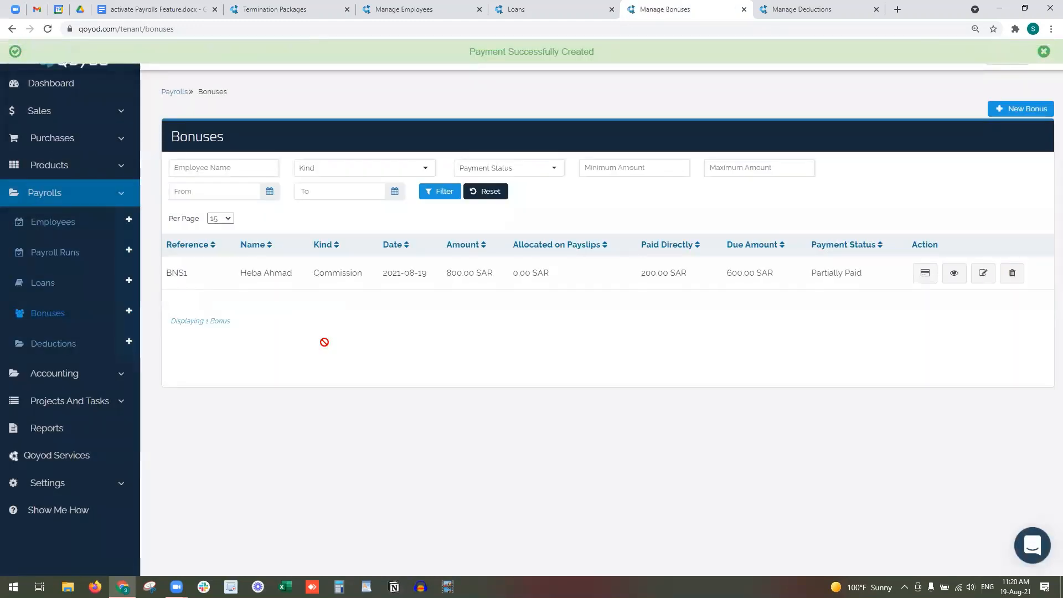
pyautogui.click(826, 9)
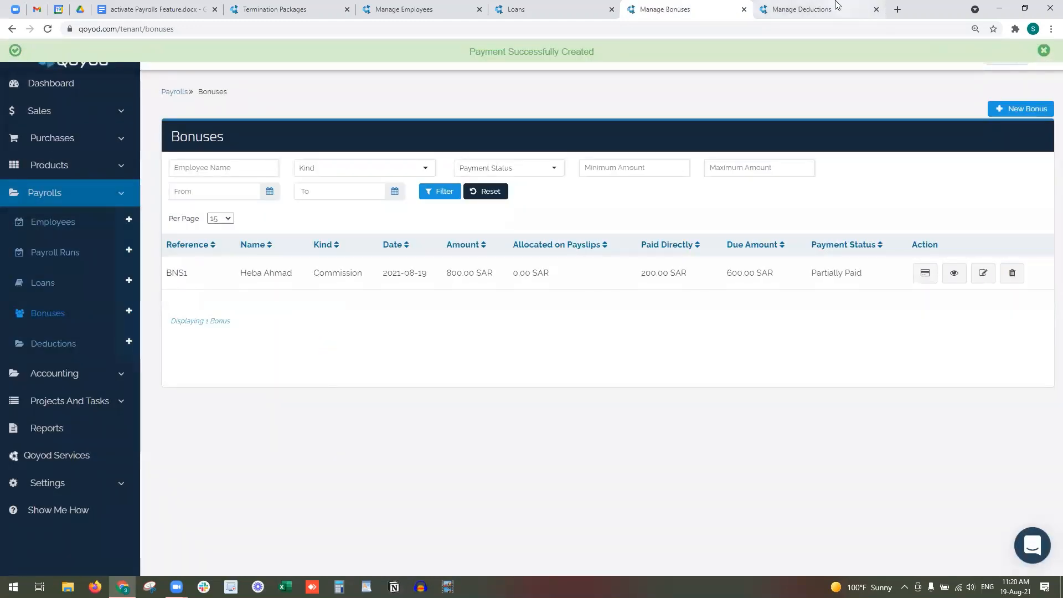
pyautogui.click(588, 382)
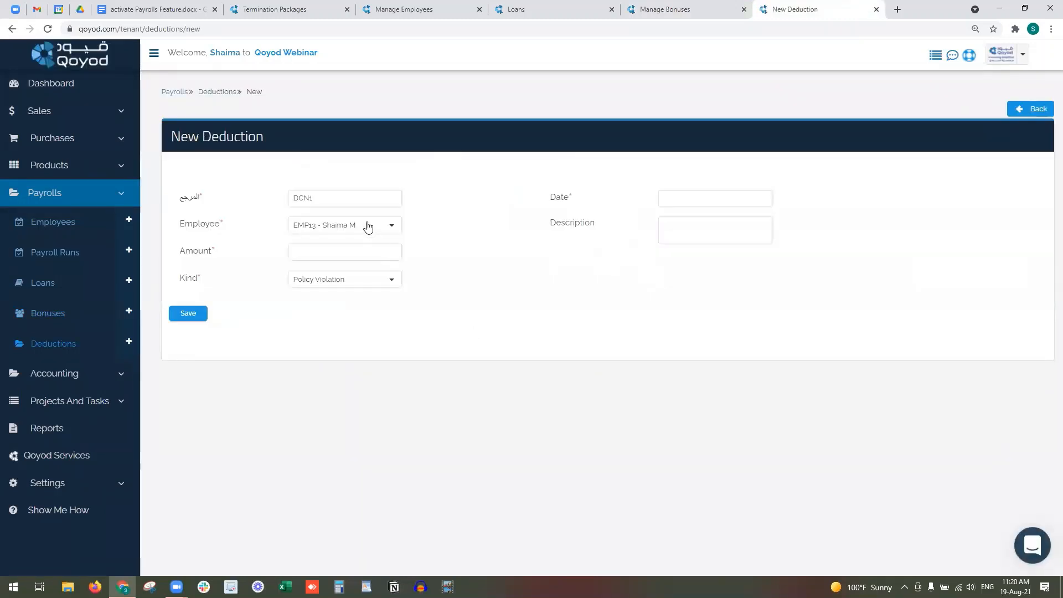
# - Create deduction DCN1 for EMP16: 20 SAR Policy Violation dated 2021-08-19, described 'Uniform'
pyautogui.click(367, 226)
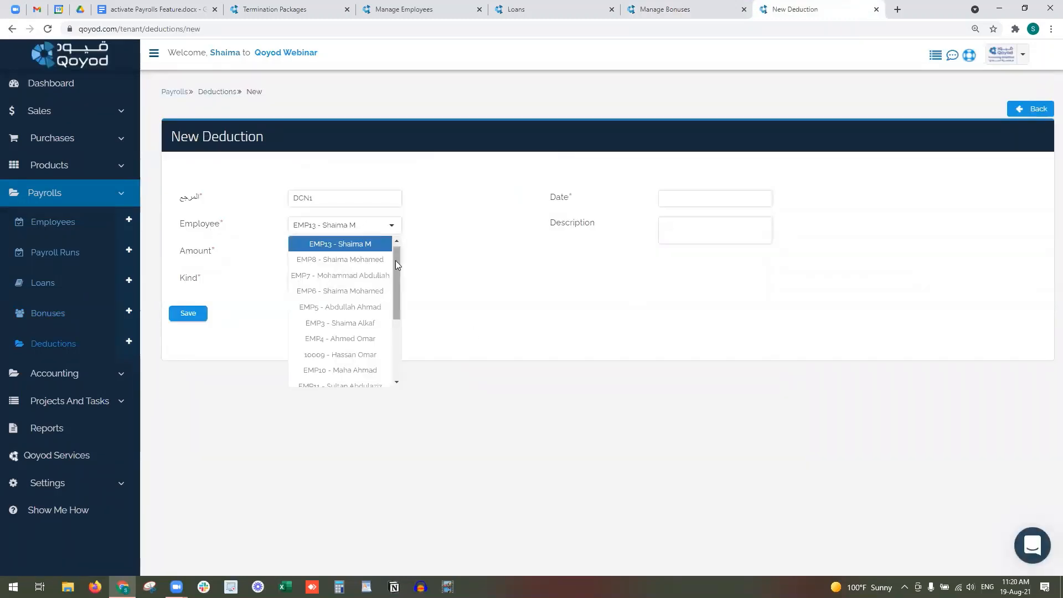
pyautogui.moveTo(392, 299); pyautogui.dragTo(392, 363)
pyautogui.click(375, 348)
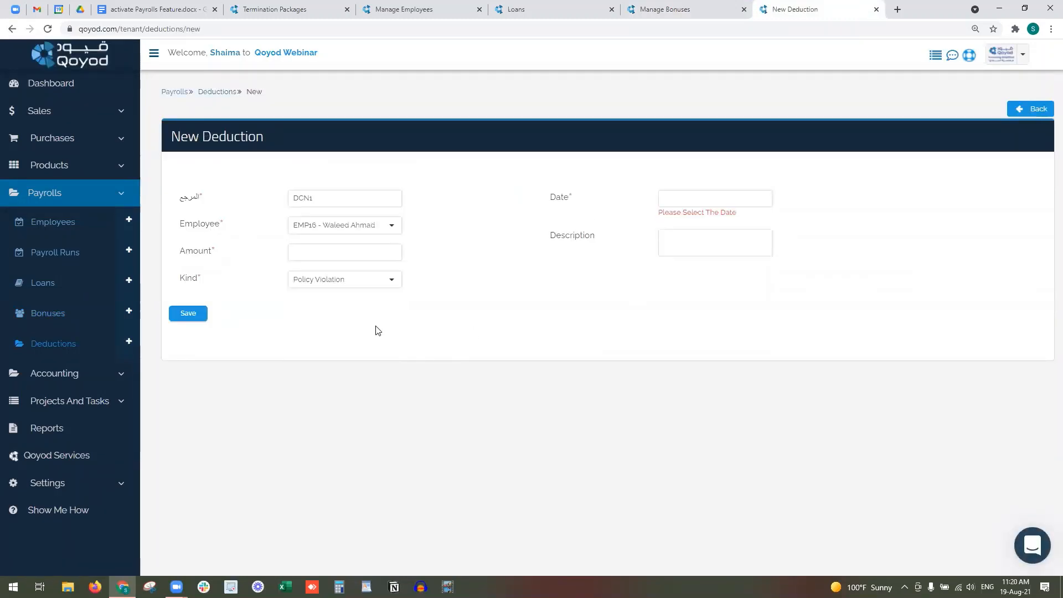
pyautogui.click(355, 260)
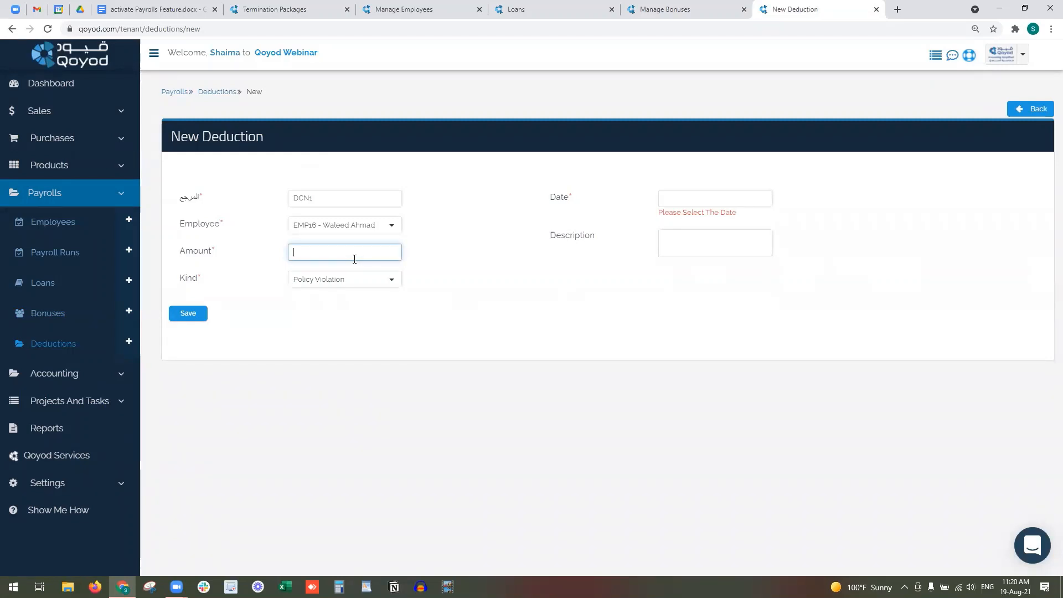
pyautogui.write('20')
pyautogui.click(717, 202)
pyautogui.click(737, 312)
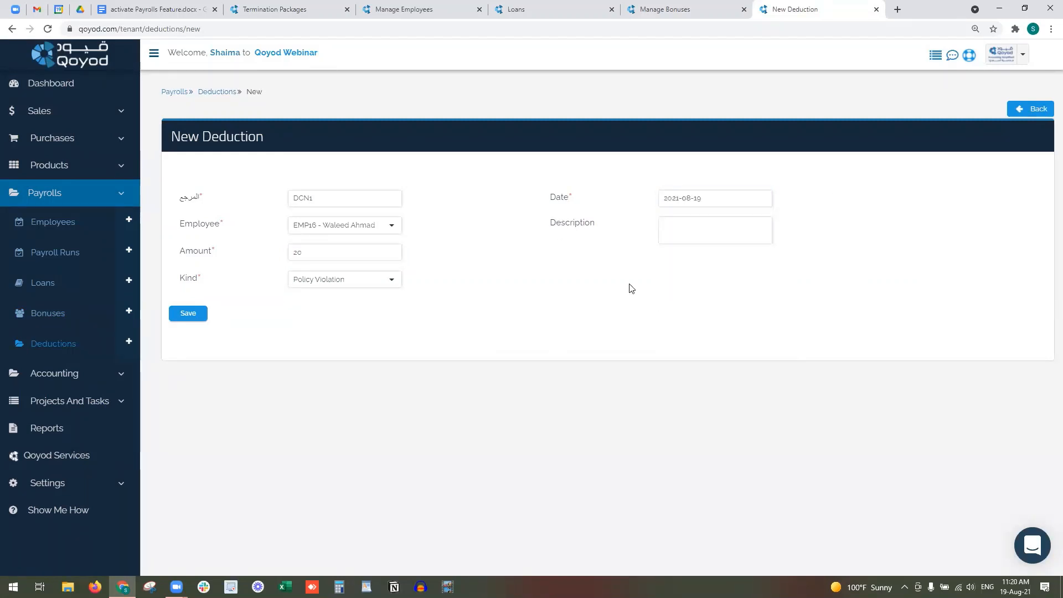
pyautogui.click(689, 231)
pyautogui.write('Uniform')
pyautogui.click(194, 313)
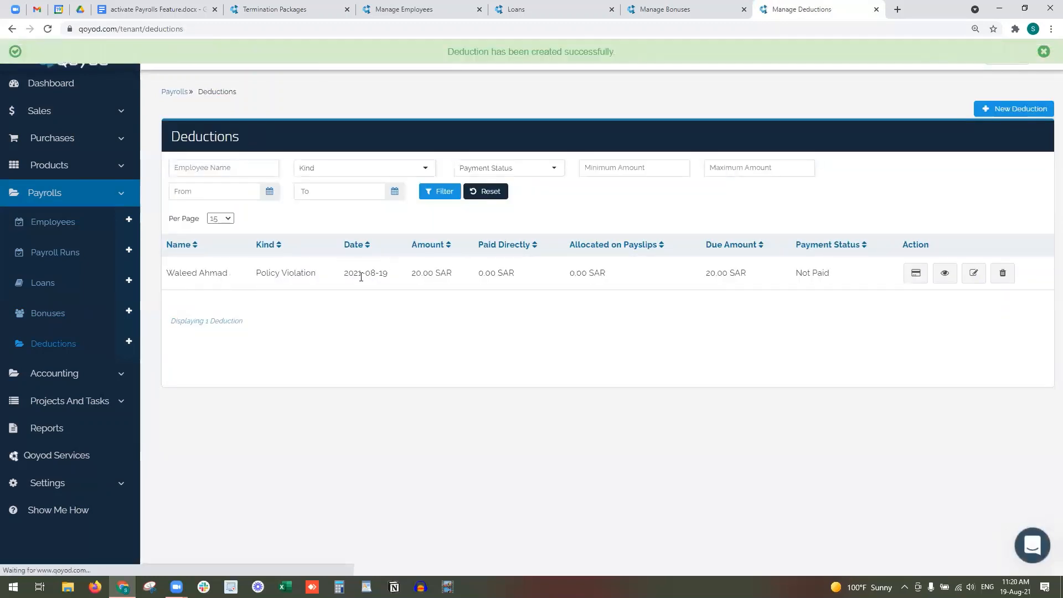
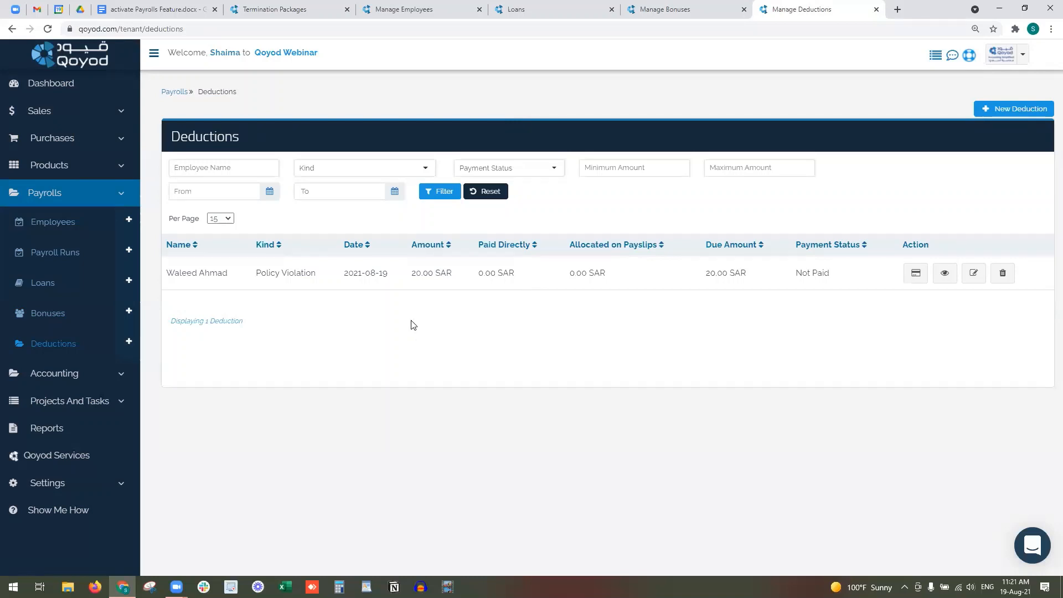
# - Record a 10 SAR employee payment dated 2021-08-19 against the Uniform deduction, leaving it partially paid
pyautogui.click(916, 272)
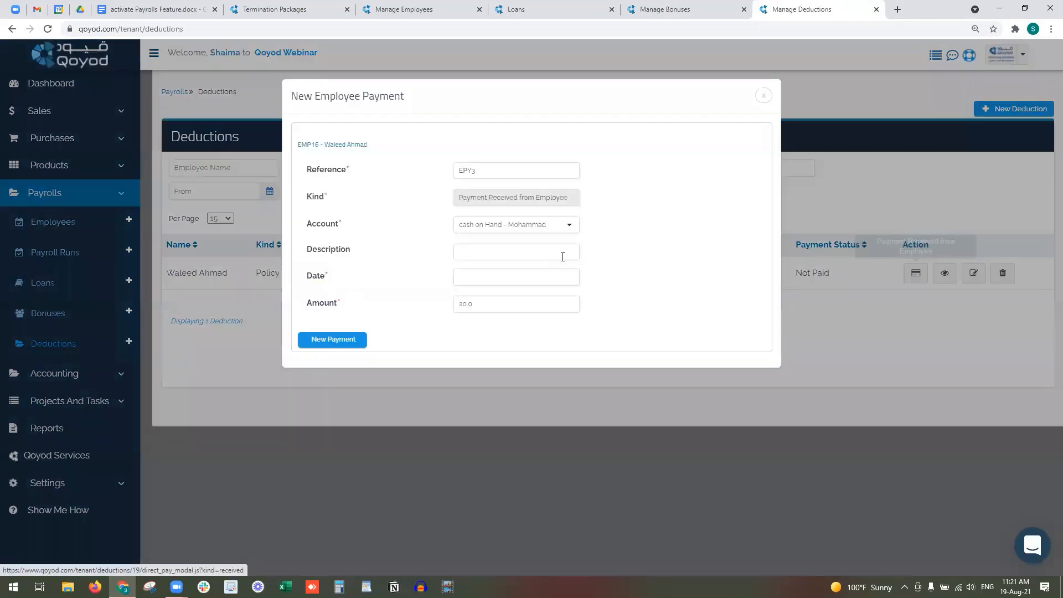
pyautogui.click(480, 276)
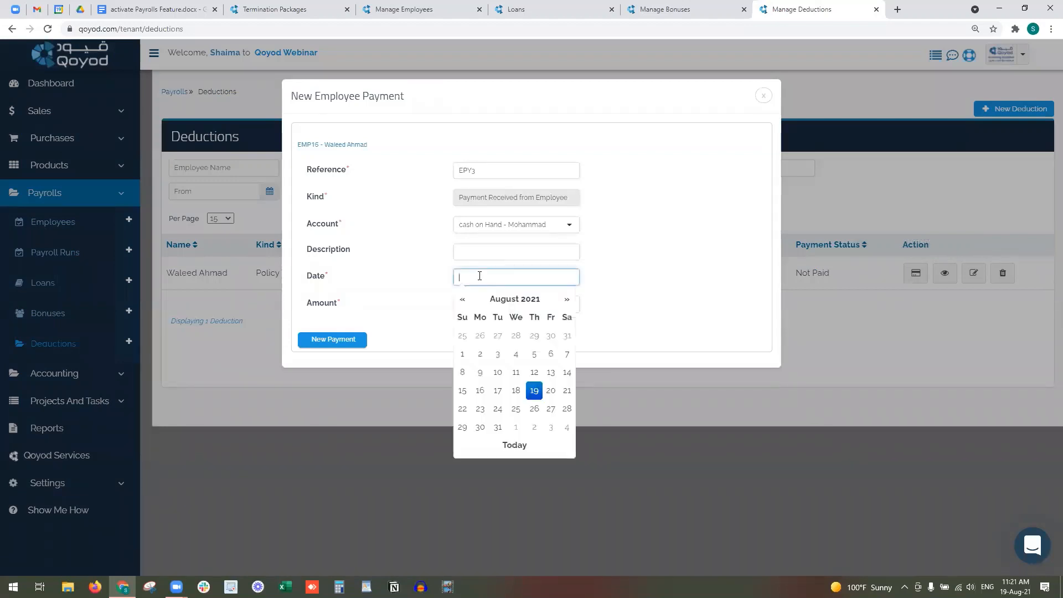
pyautogui.click(535, 393)
pyautogui.moveTo(463, 304); pyautogui.dragTo(453, 267)
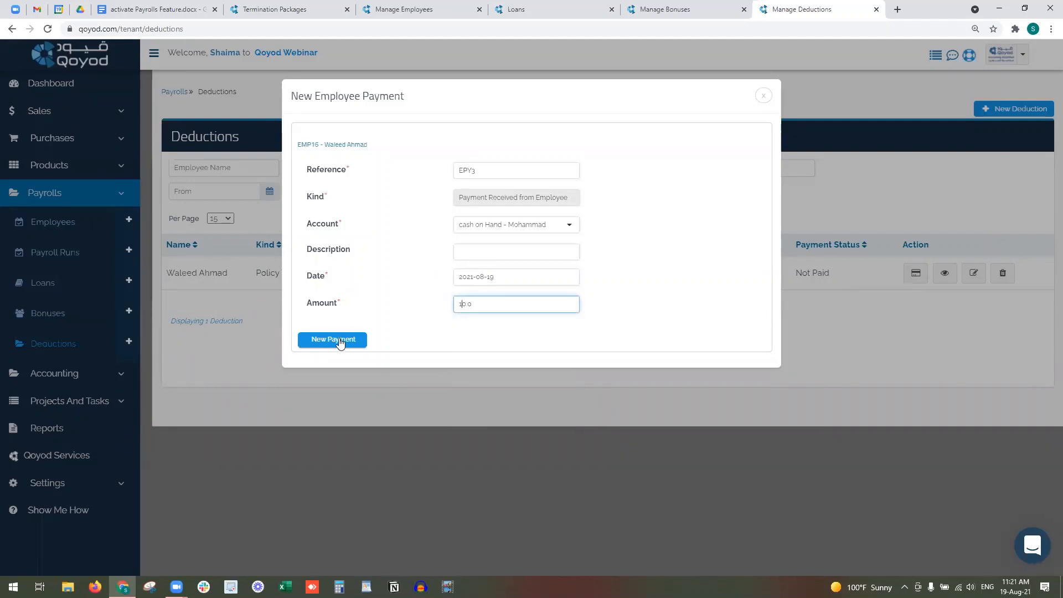
pyautogui.click(339, 340)
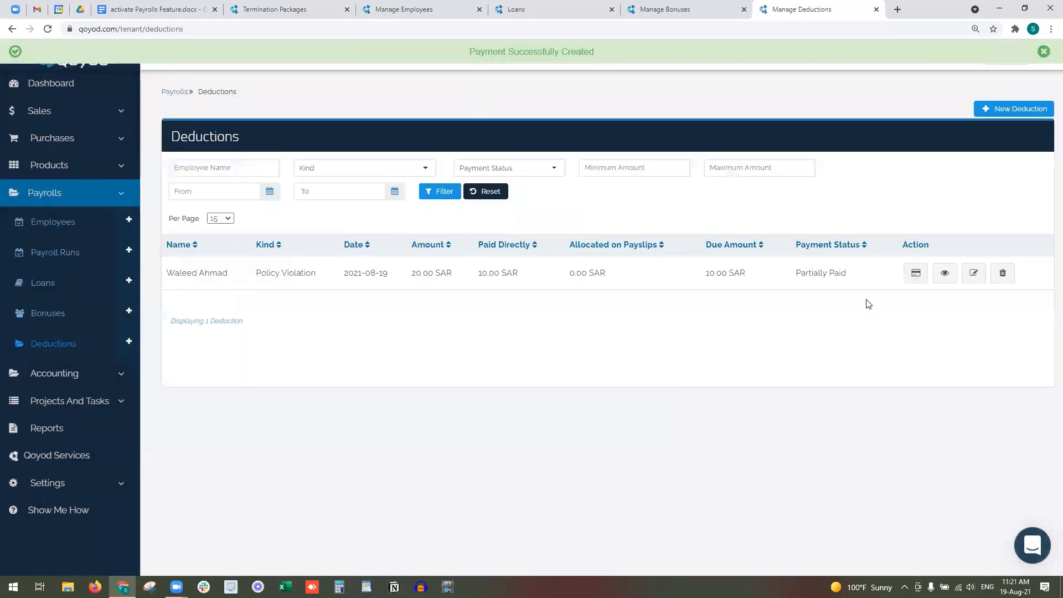
pyautogui.moveTo(873, 280); pyautogui.dragTo(800, 273)
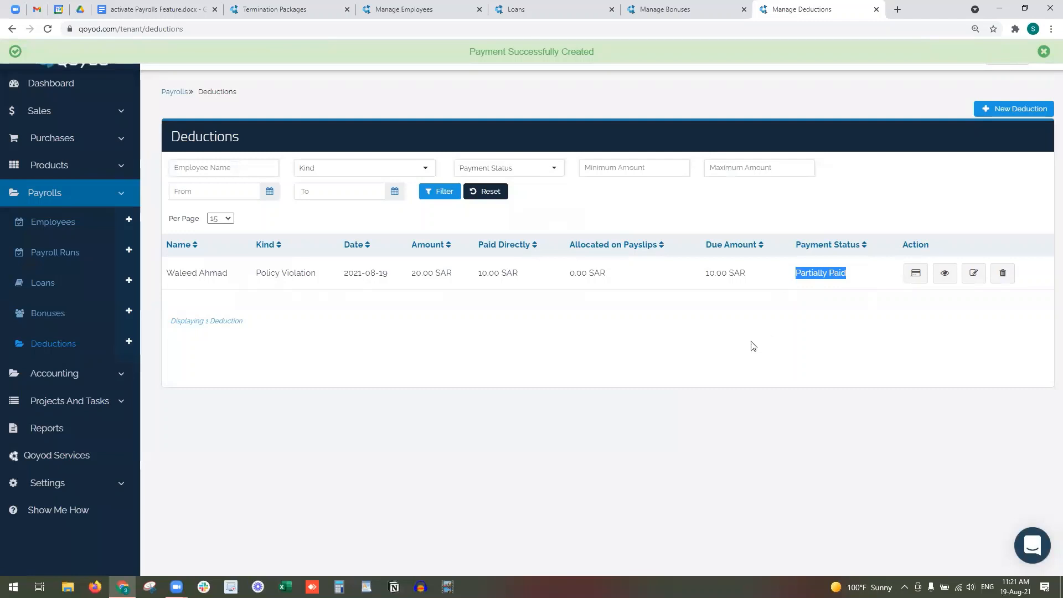
pyautogui.click(76, 260)
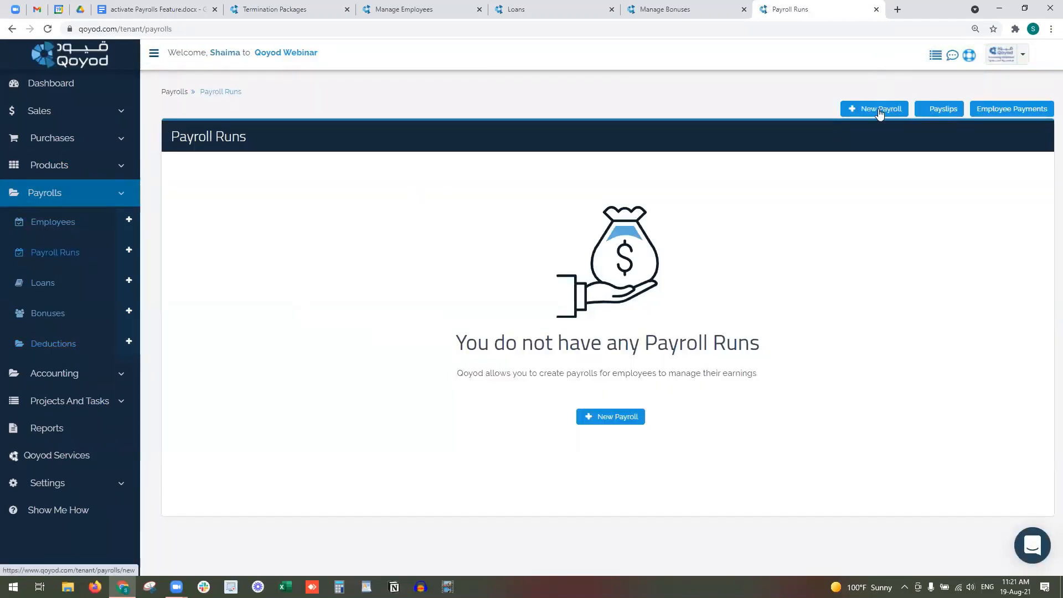
# - Start a Monthly payroll run for August 2021 described as 'August 2021 Payroll Rund'
pyautogui.click(881, 108)
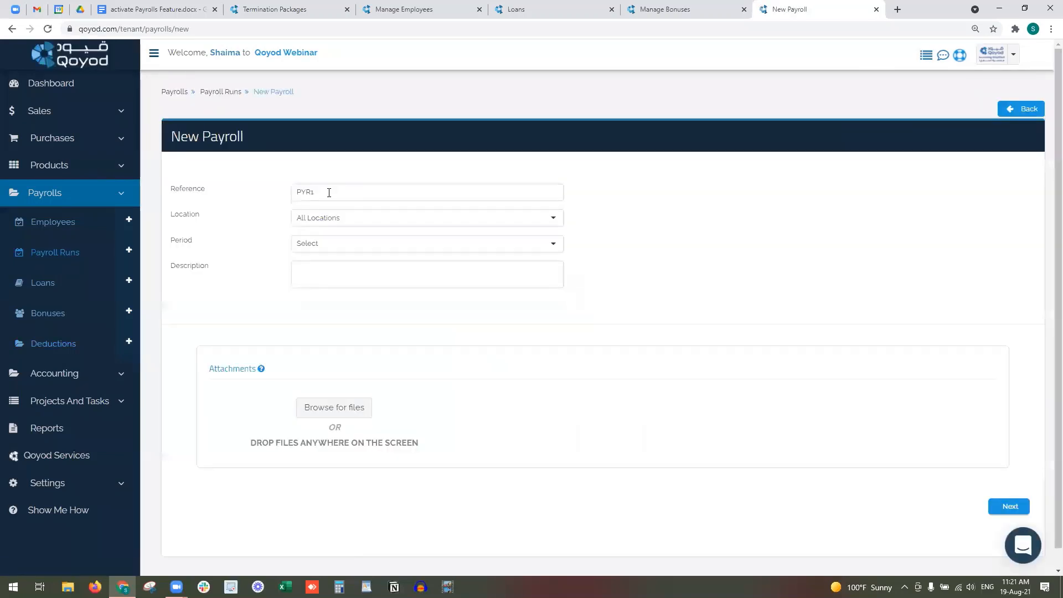
pyautogui.click(317, 221)
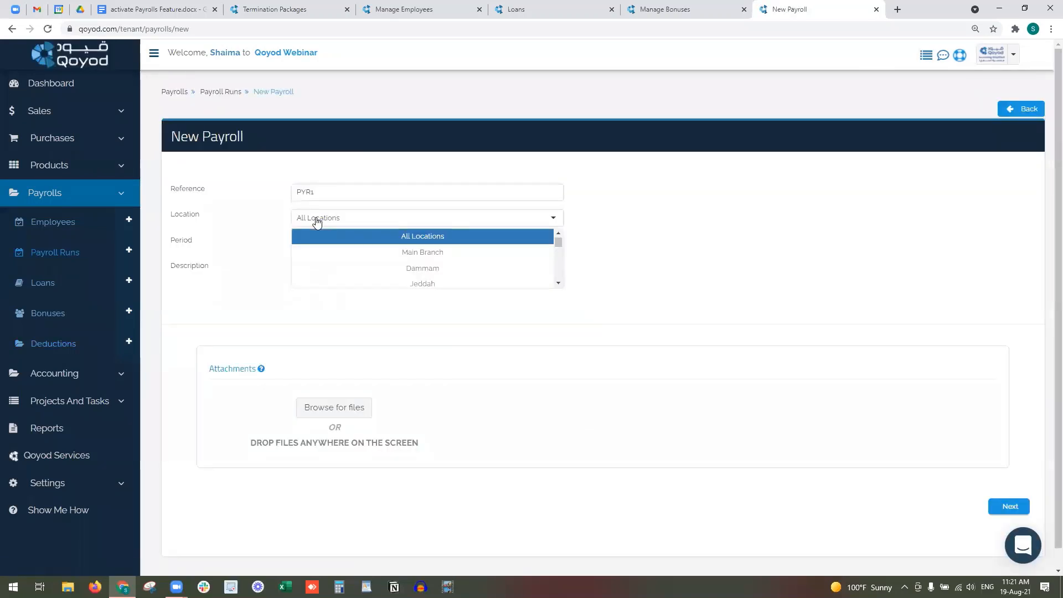
pyautogui.click(343, 249)
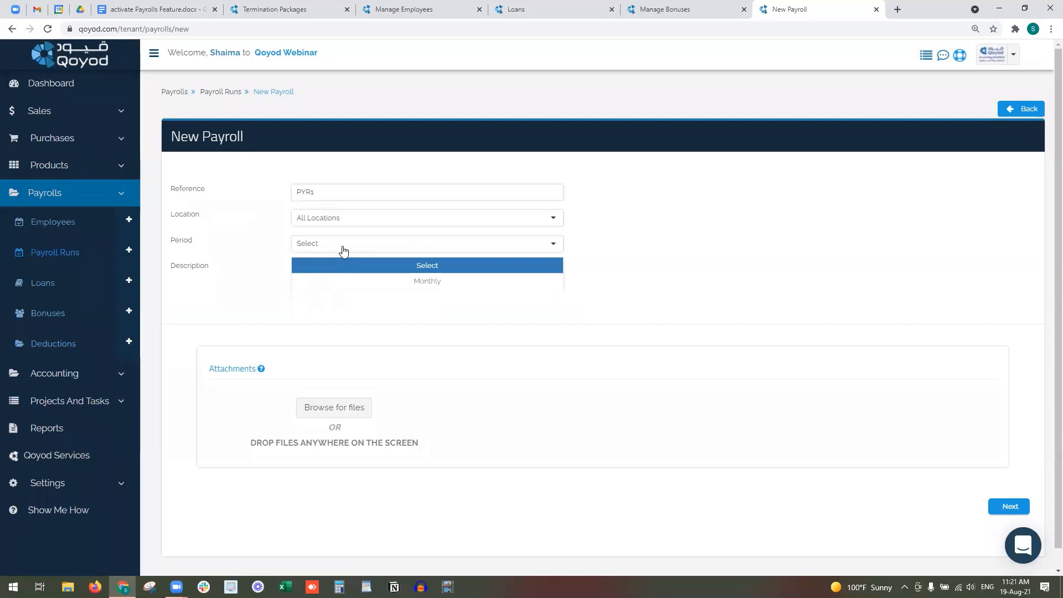
pyautogui.click(355, 281)
pyautogui.click(791, 195)
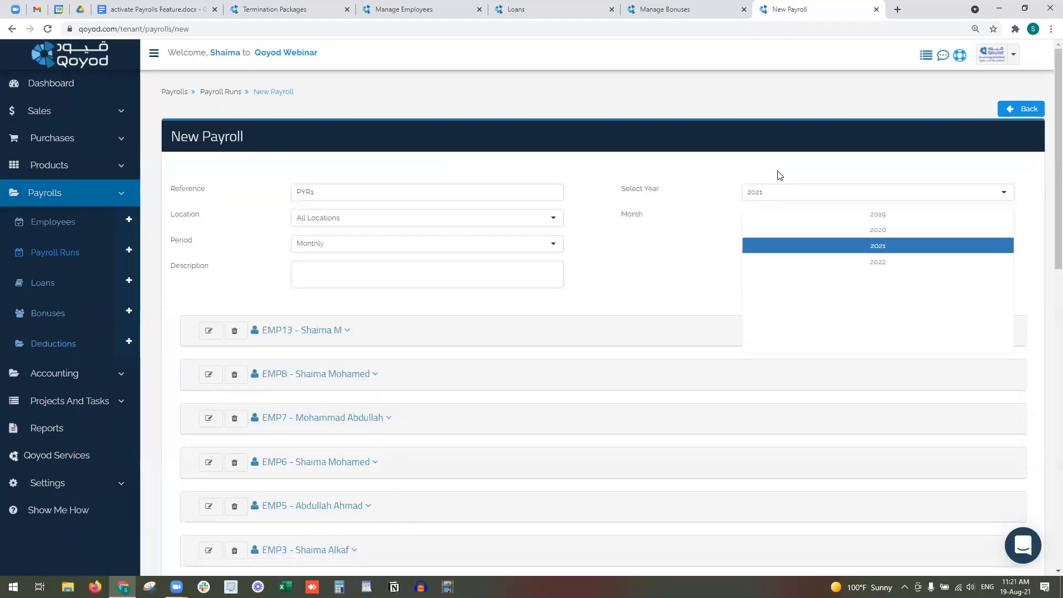
pyautogui.click(786, 221)
pyautogui.click(840, 348)
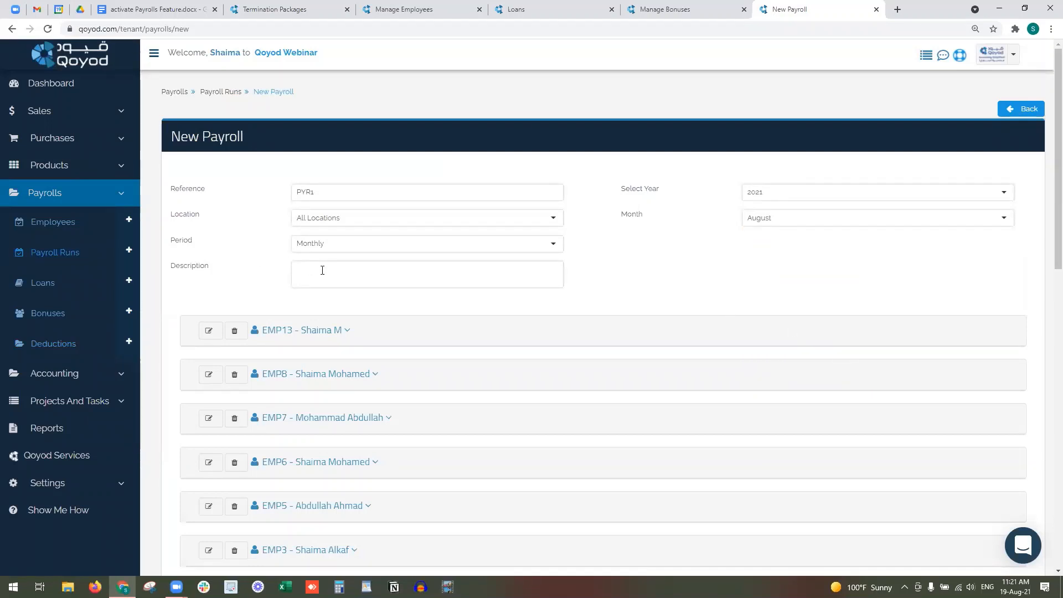
pyautogui.click(323, 270)
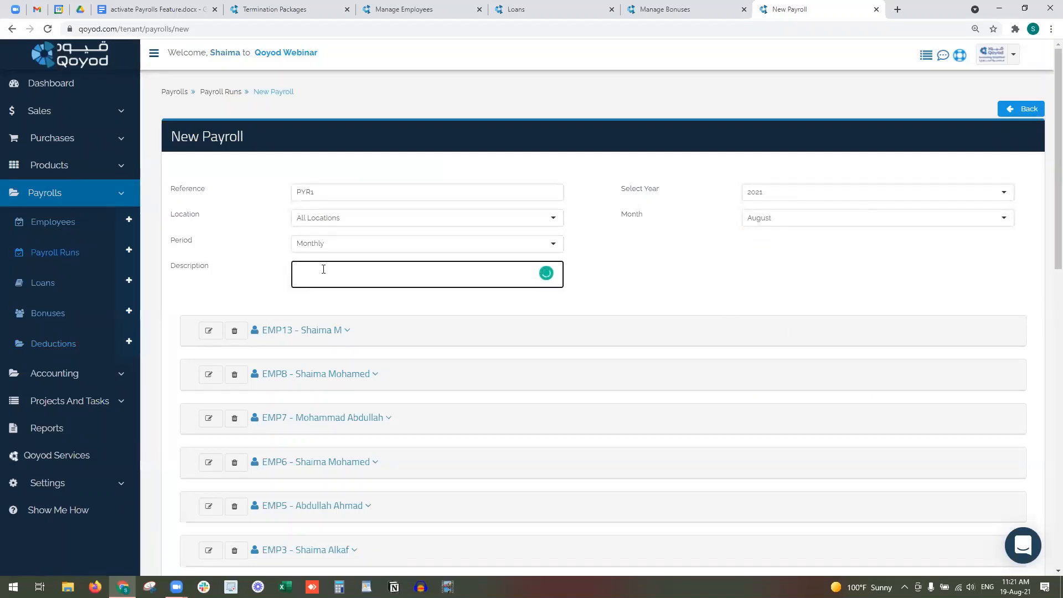
pyautogui.write('August 2021 Pay')
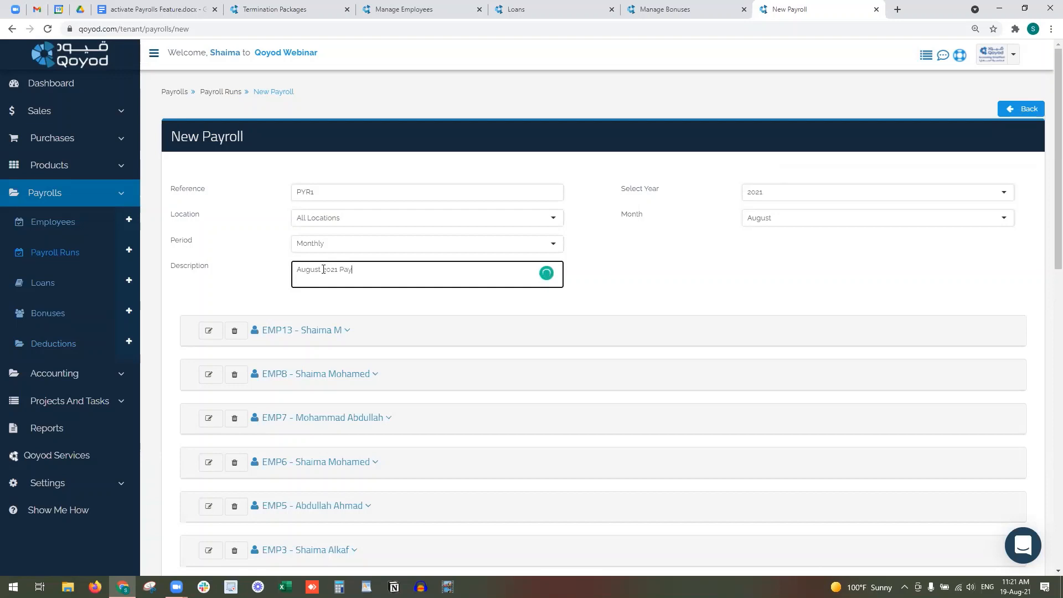
pyautogui.write('roll Rund')
# - Remove all employees except EMP16, EMP17 and EMP18 from the payroll run
pyautogui.scroll(-2, 238, 282)
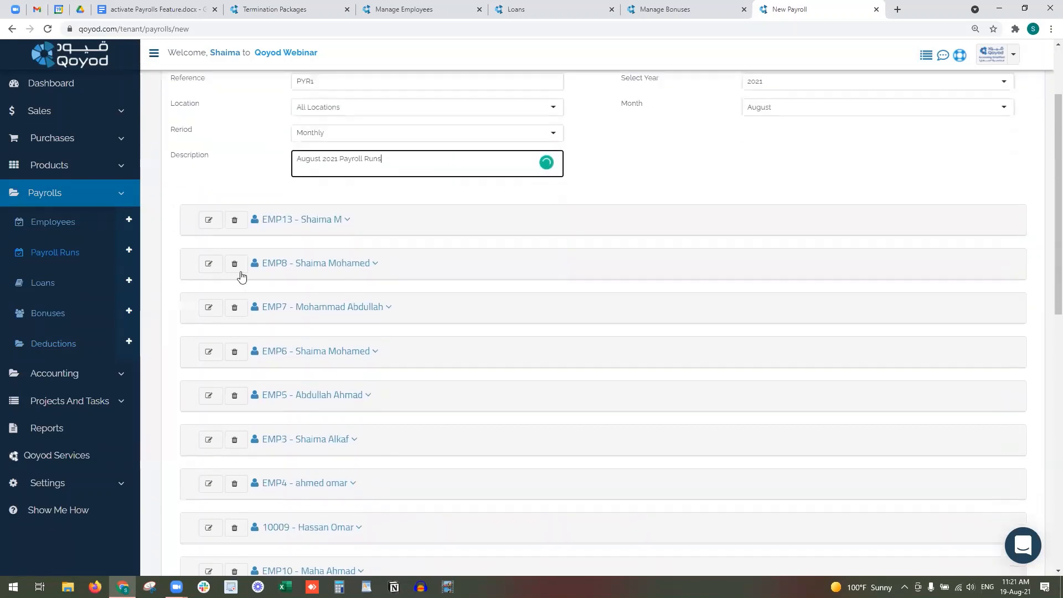
pyautogui.click(234, 220)
pyautogui.click(234, 220)
pyautogui.click(234, 219)
pyautogui.click(234, 220)
pyautogui.click(235, 220)
pyautogui.click(235, 220)
pyautogui.click(235, 220)
pyautogui.click(235, 220)
pyautogui.click(235, 220)
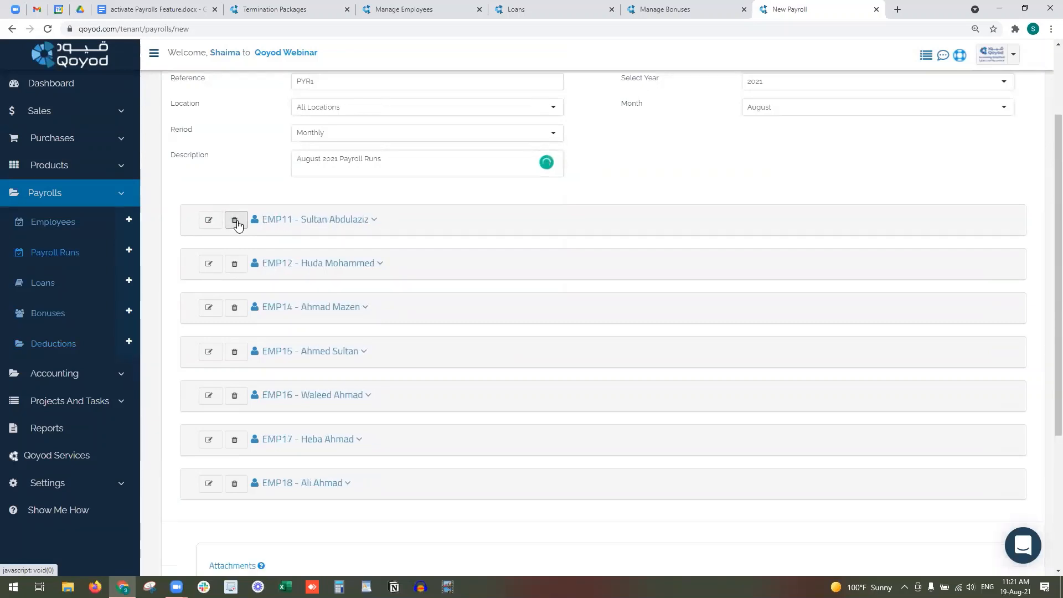
pyautogui.click(234, 220)
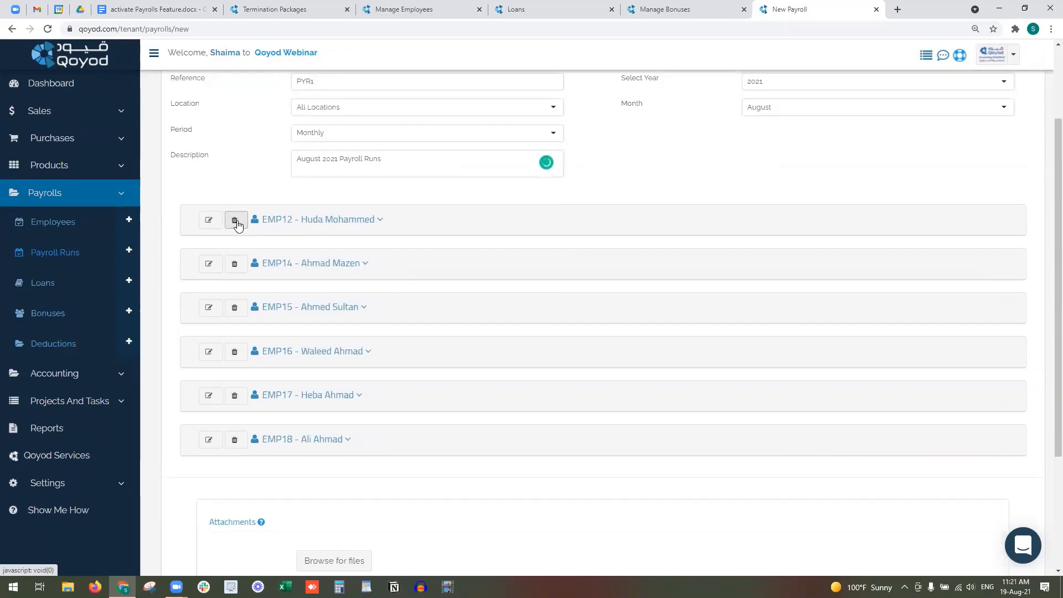
pyautogui.click(234, 220)
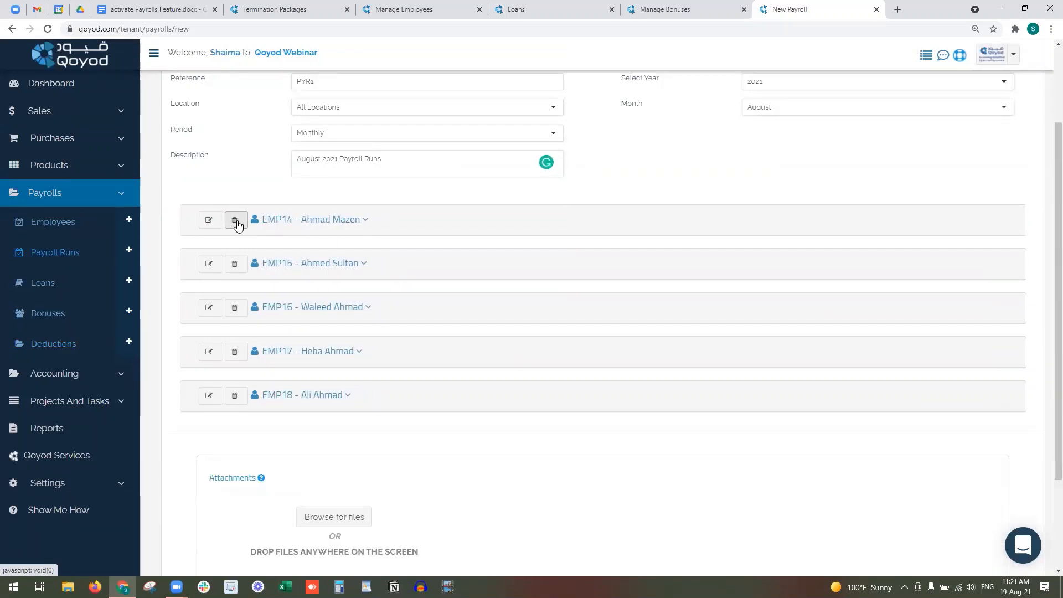
pyautogui.click(235, 220)
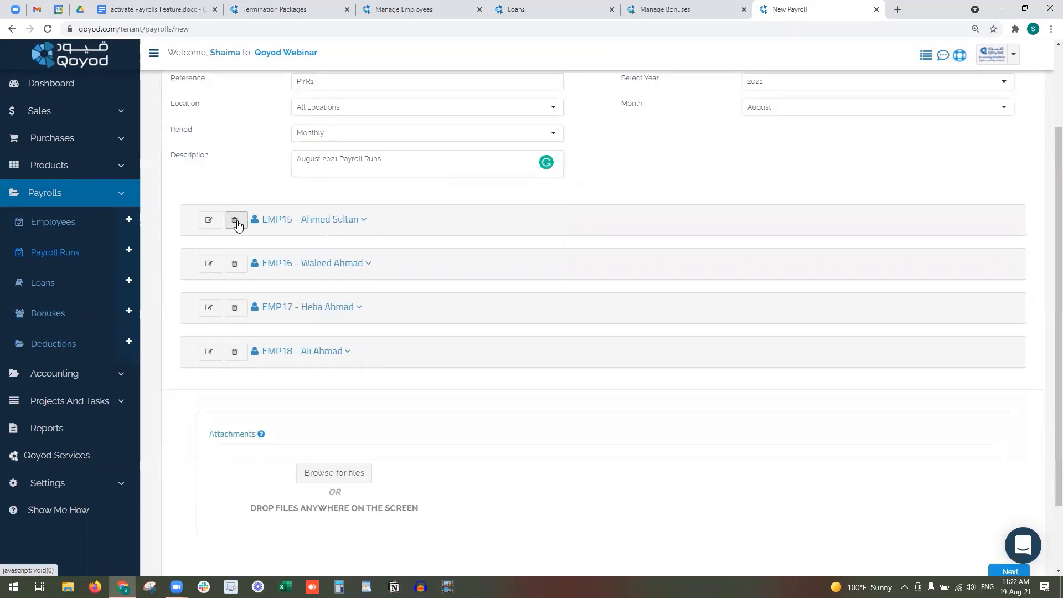
pyautogui.click(234, 220)
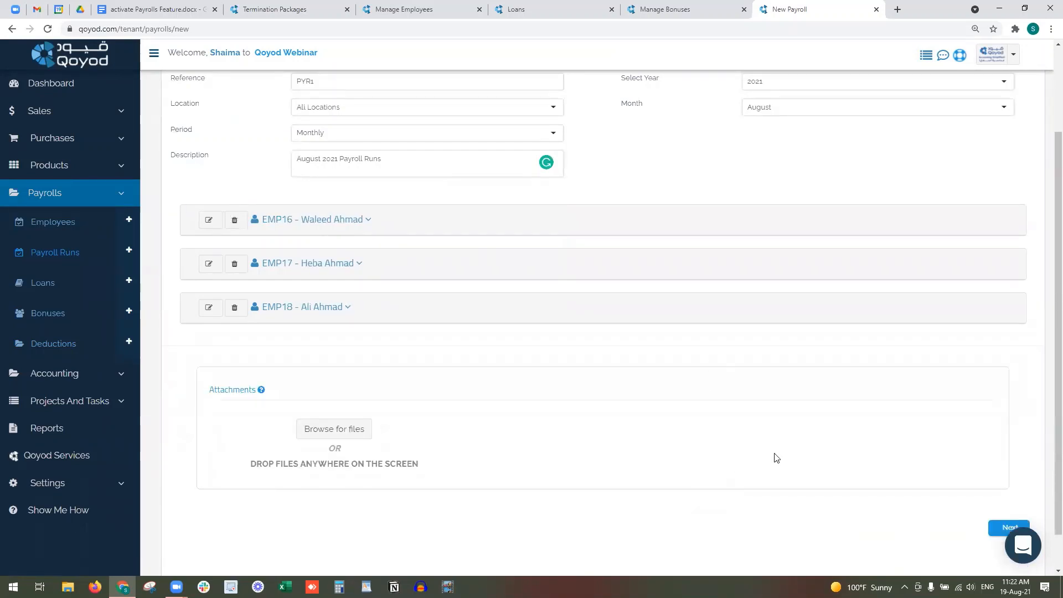
# - Keep All Locations and create payroll run PYR1
pyautogui.scroll(-1, 1047, 519)
pyautogui.scroll(3, 693, 340)
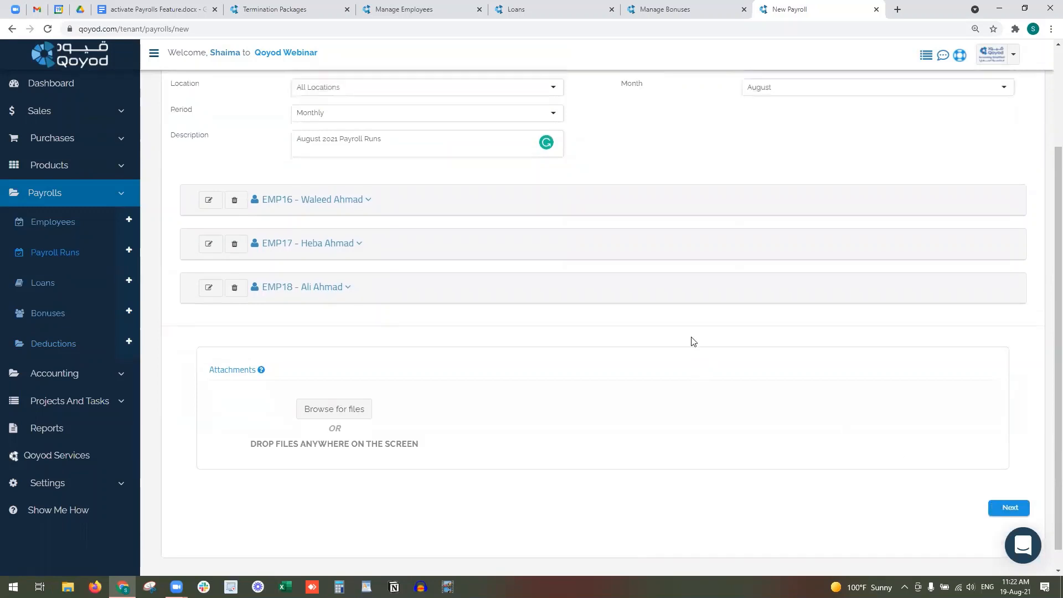
pyautogui.click(360, 217)
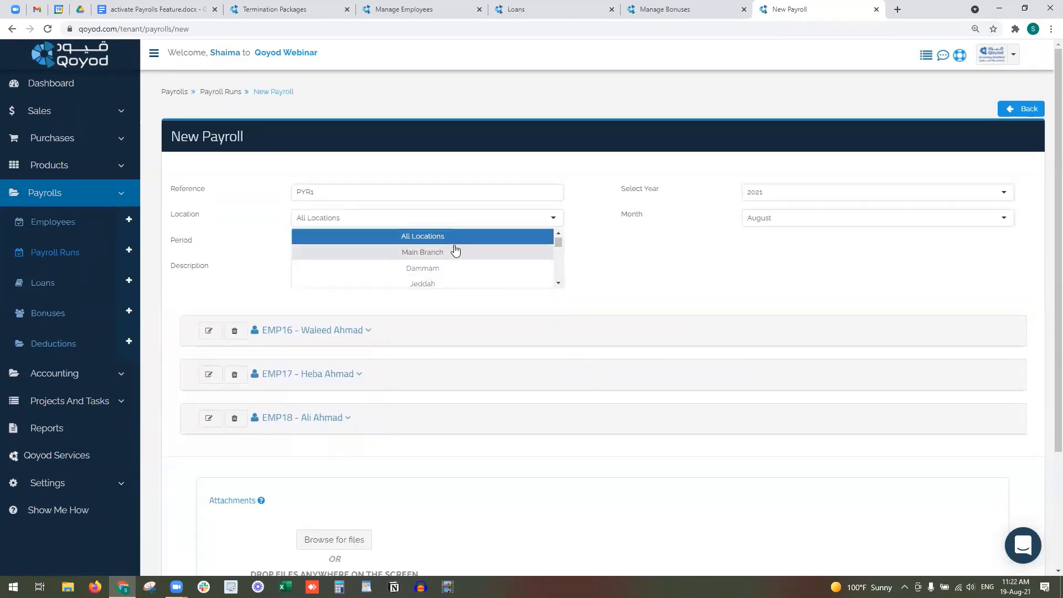
pyautogui.click(729, 257)
pyautogui.scroll(-3, 729, 258)
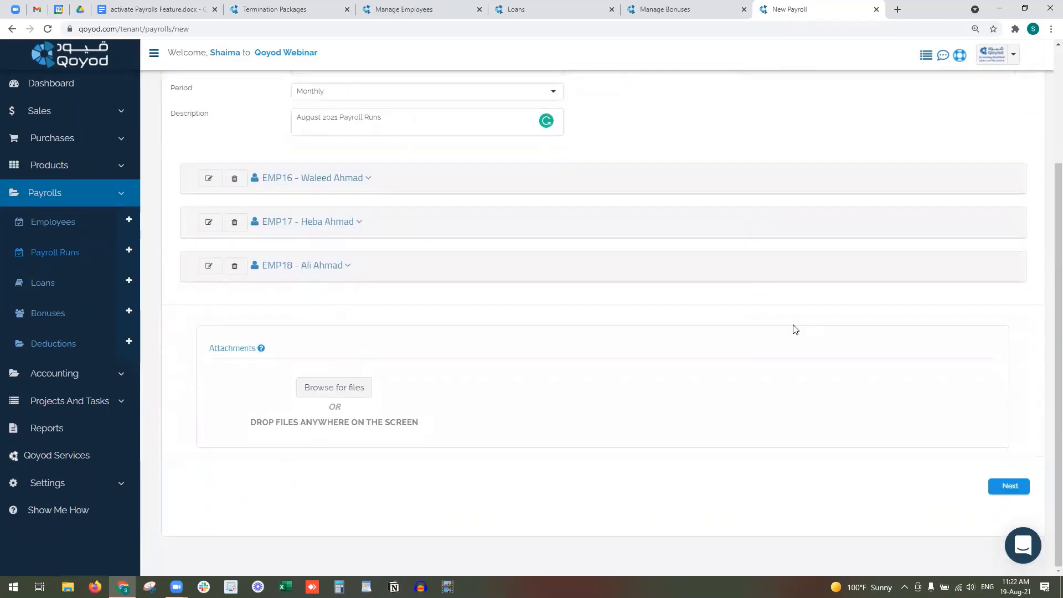
pyautogui.click(1017, 487)
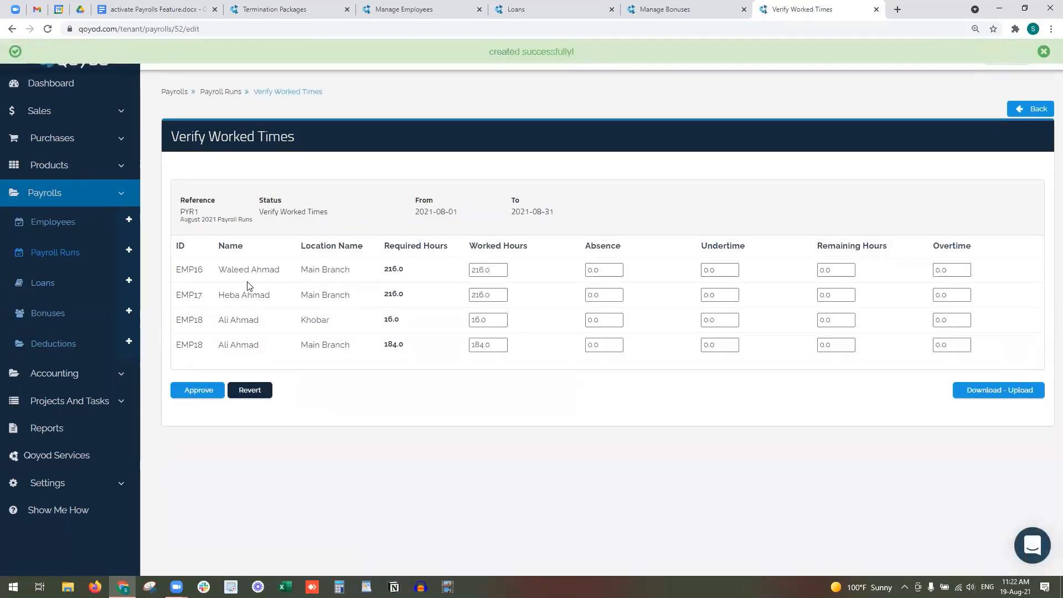
pyautogui.moveTo(220, 319); pyautogui.dragTo(339, 325)
pyautogui.click(257, 338)
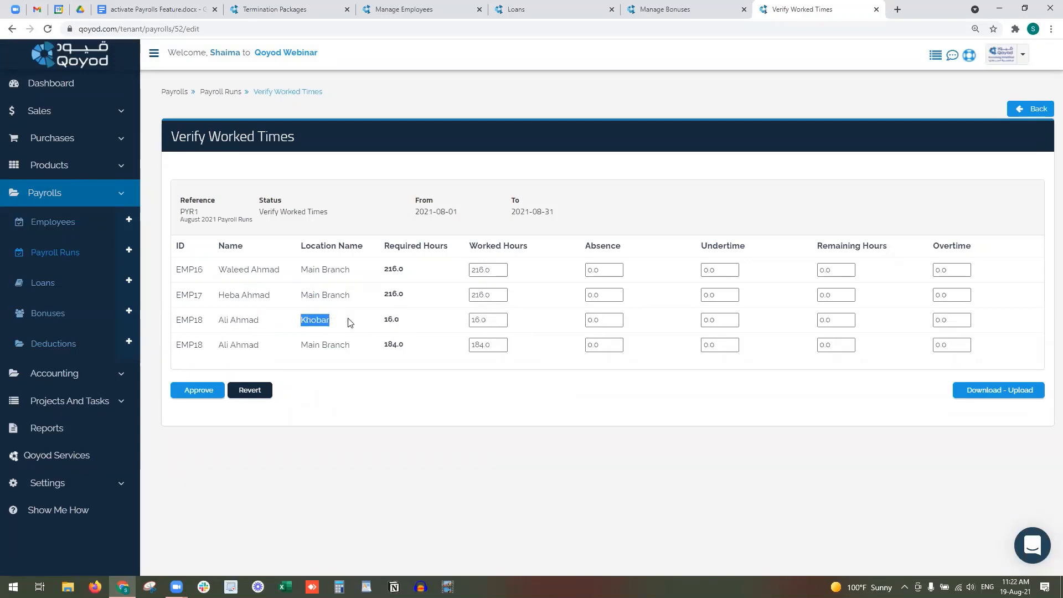
pyautogui.click(366, 322)
pyautogui.moveTo(302, 345); pyautogui.dragTo(346, 346)
pyautogui.click(450, 280)
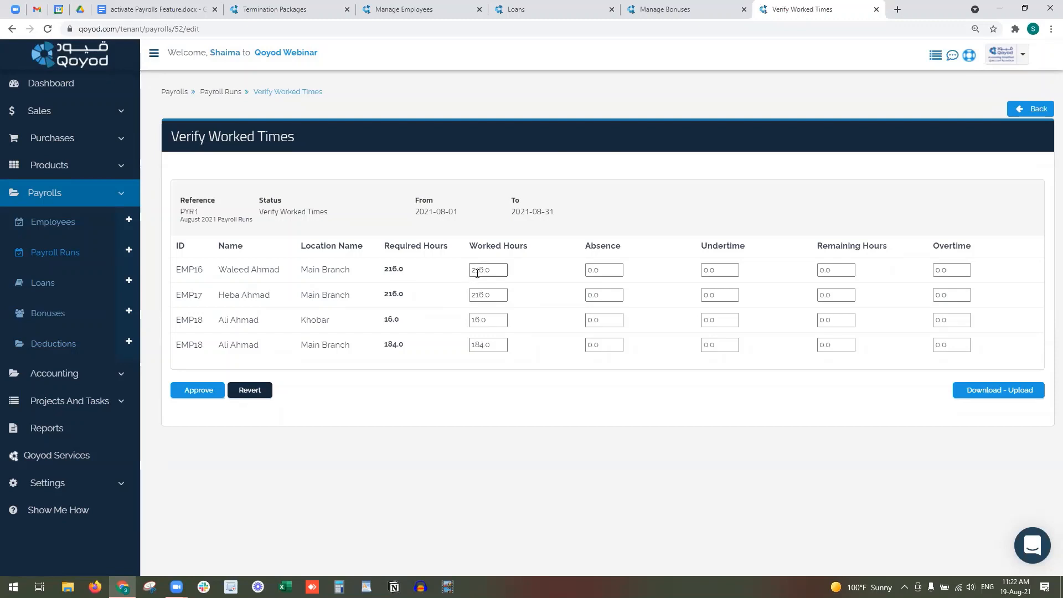
# - Give EMP16 8 hours of absence and 208 worked hours, with overtime set to 1
pyautogui.moveTo(609, 270); pyautogui.dragTo(583, 273)
pyautogui.write('8')
pyautogui.click(551, 270)
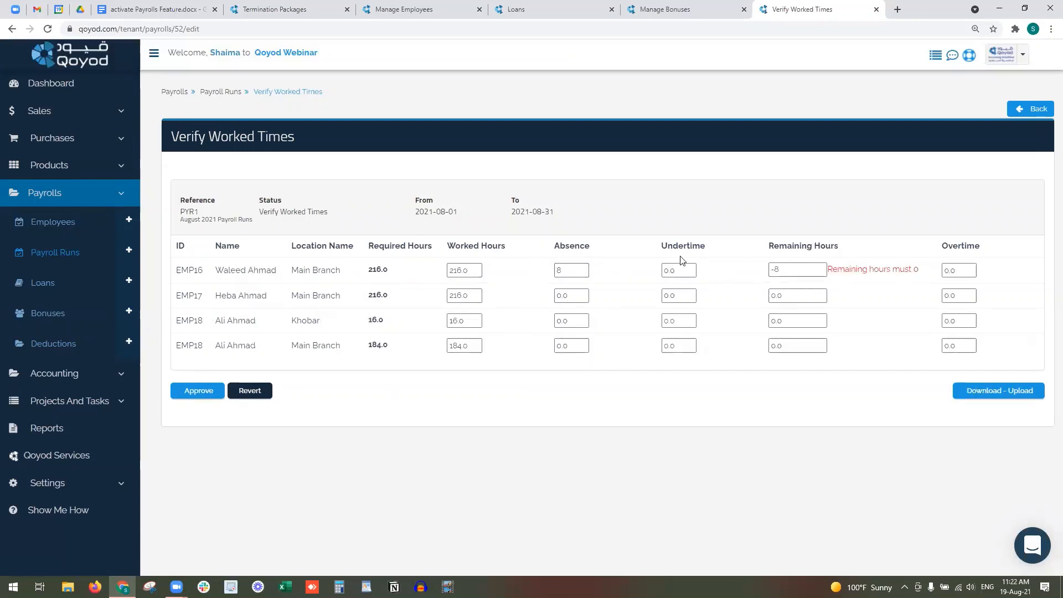
pyautogui.moveTo(463, 267); pyautogui.dragTo(455, 270)
pyautogui.write('08')
pyautogui.click(663, 231)
pyautogui.click(684, 270)
pyautogui.click(956, 272)
pyautogui.moveTo(949, 272); pyautogui.dragTo(930, 275)
pyautogui.write('1')
pyautogui.press('Tab')
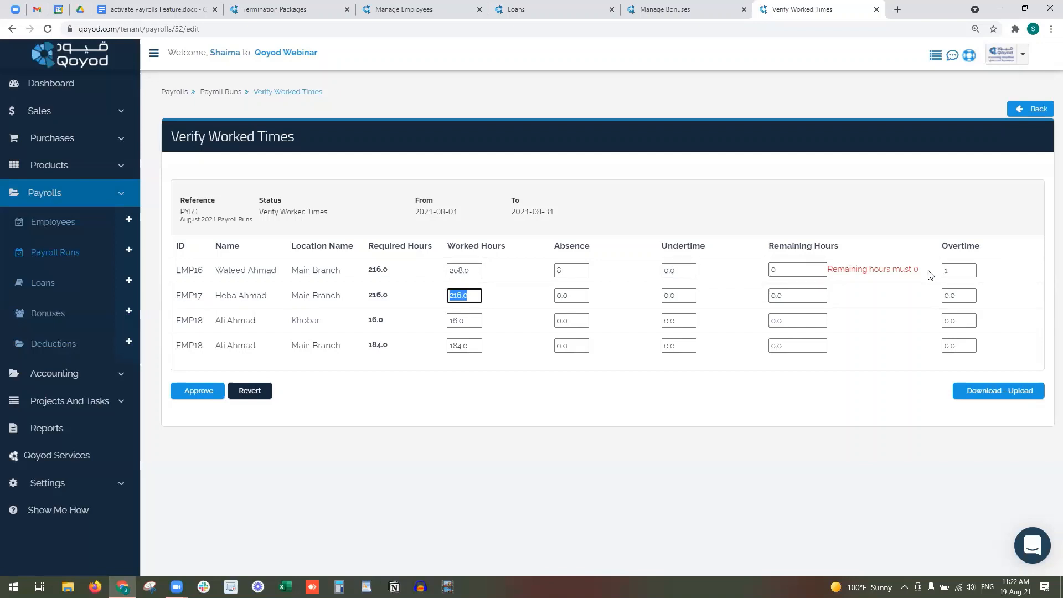
# - Adjust EMP16's undertime and set EMP17 to 214 worked hours with 2 hours undertime
pyautogui.click(720, 277)
pyautogui.moveTo(689, 270); pyautogui.dragTo(624, 276)
pyautogui.write('2')
pyautogui.click(465, 271)
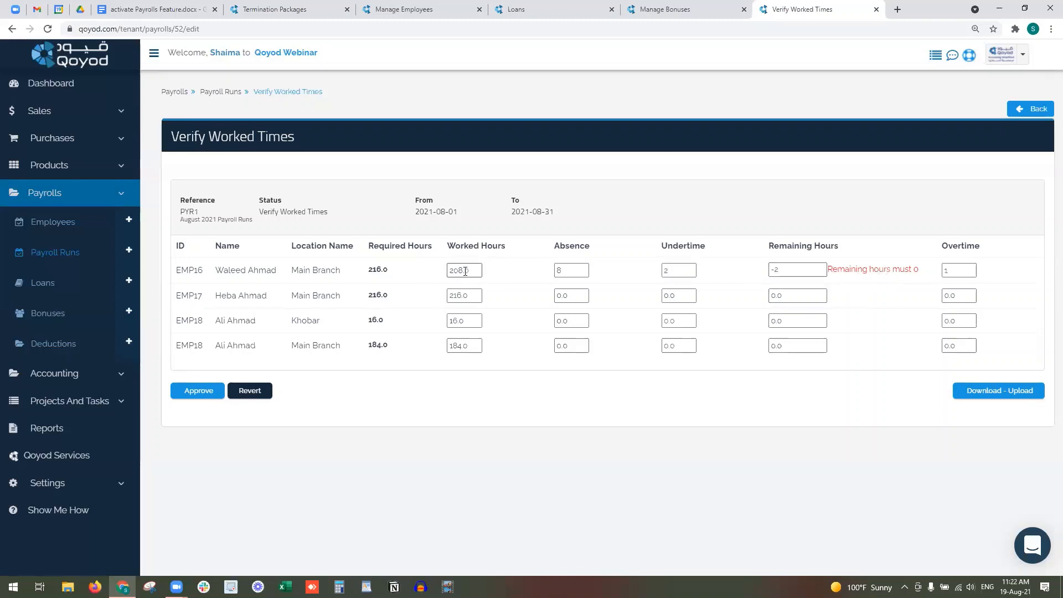
pyautogui.write('6')
pyautogui.click(479, 296)
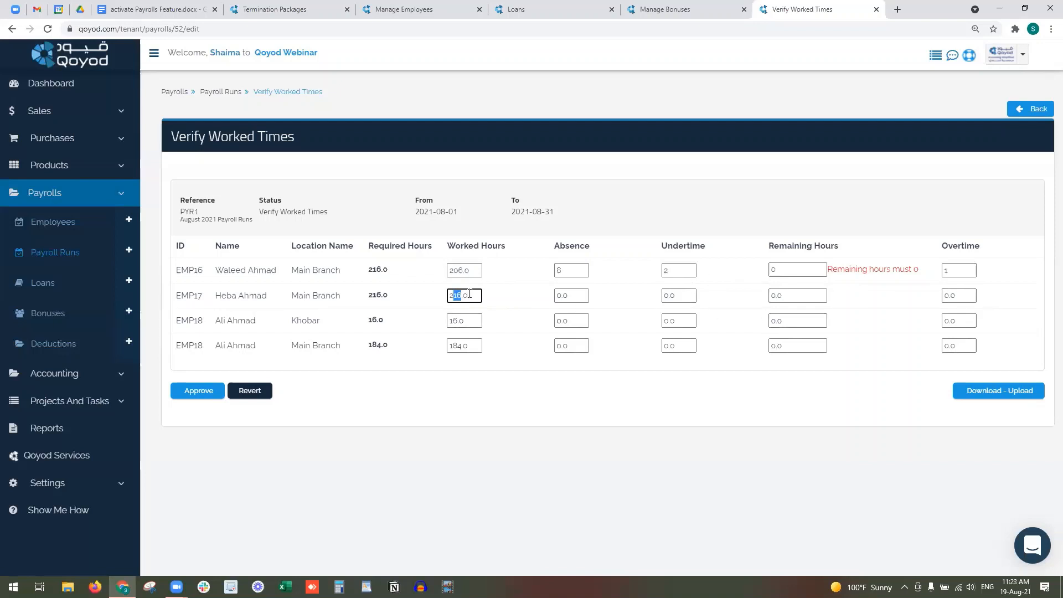
pyautogui.write('14')
pyautogui.click(676, 296)
pyautogui.write('2')
pyautogui.click(646, 302)
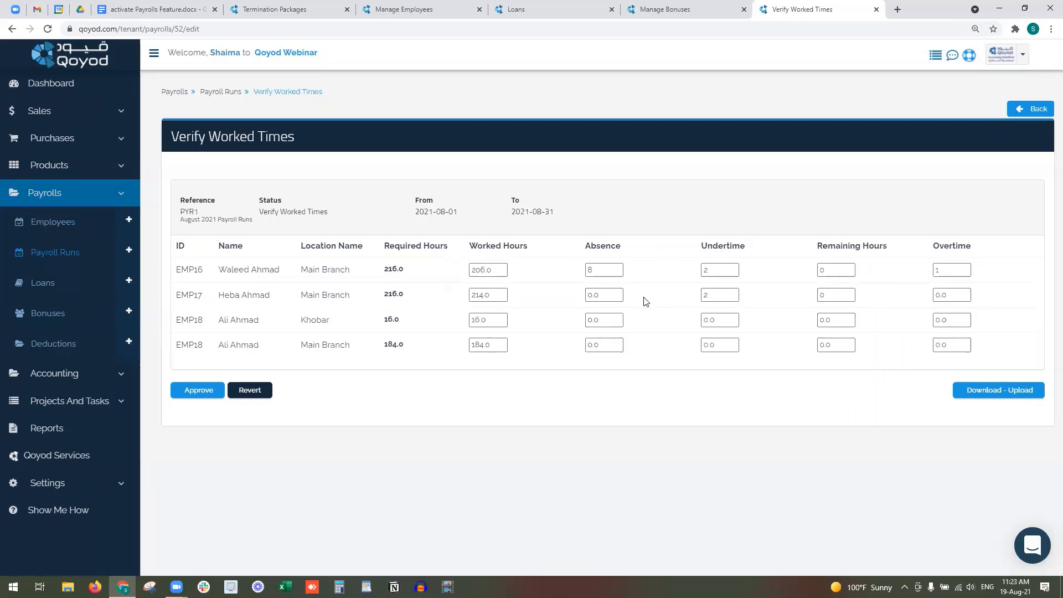
# - Restore EMP16's worked hours to 208 and reset its overtime to 0
pyautogui.click(483, 271)
pyautogui.write('8')
pyautogui.click(727, 271)
pyautogui.moveTo(956, 271); pyautogui.dragTo(915, 271)
pyautogui.write('0')
pyautogui.click(604, 309)
# - Enter overtime of 2 and 5 on EMP18's Khobar and Main Branch rows
pyautogui.moveTo(971, 320); pyautogui.dragTo(908, 322)
pyautogui.write('2')
pyautogui.moveTo(967, 345); pyautogui.dragTo(917, 352)
pyautogui.write('5')
pyautogui.click(905, 363)
pyautogui.click(720, 345)
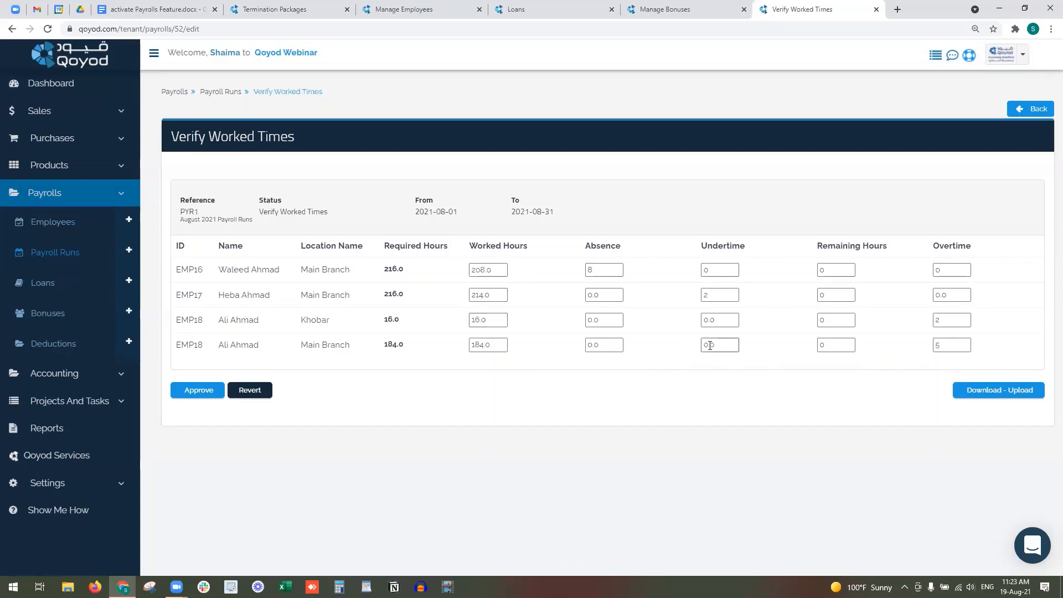
pyautogui.click(995, 391)
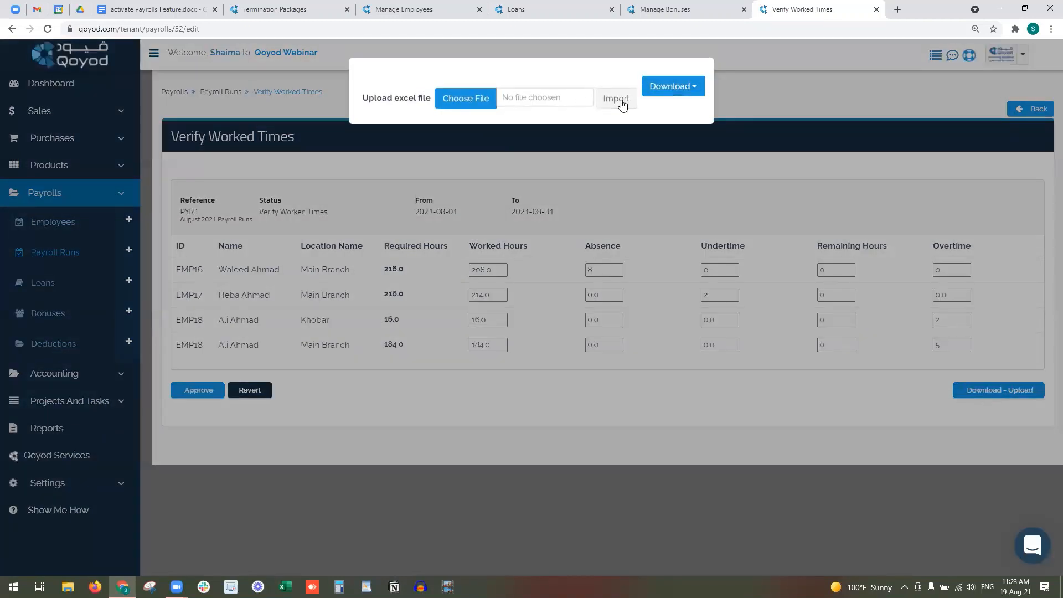
# - Download the worked-times spreadsheet as 'PYR1 - Timesheets' to the Desktop and open it
pyautogui.click(676, 89)
pyautogui.click(653, 109)
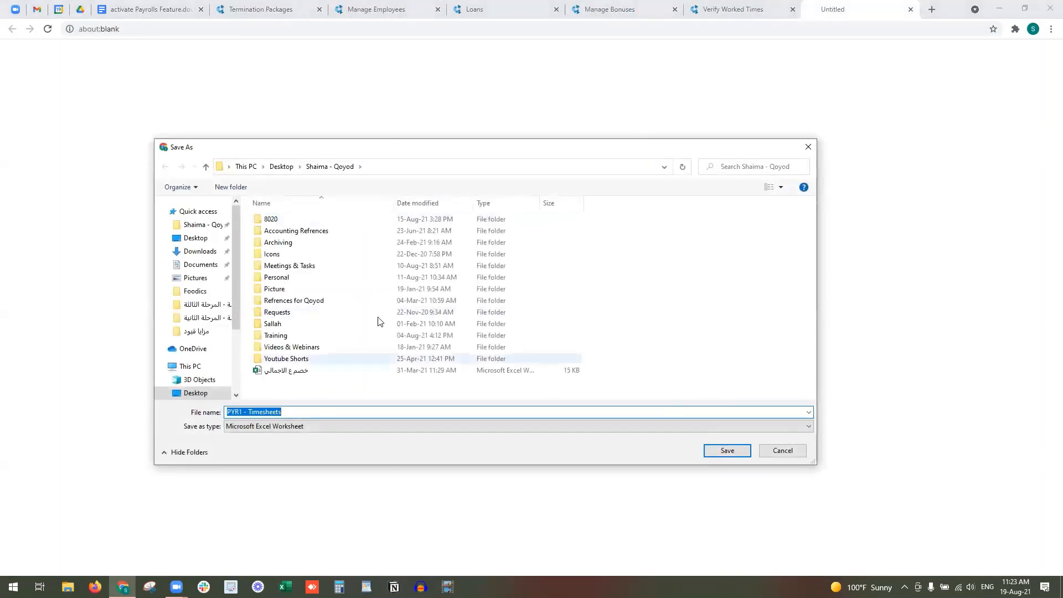
pyautogui.click(211, 238)
pyautogui.click(723, 451)
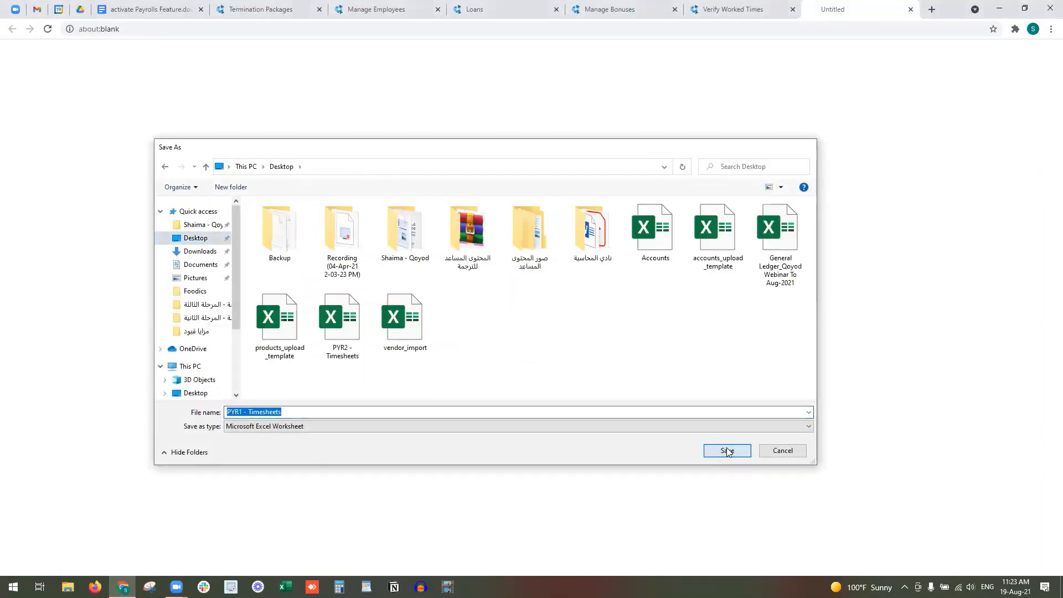
pyautogui.click(49, 560)
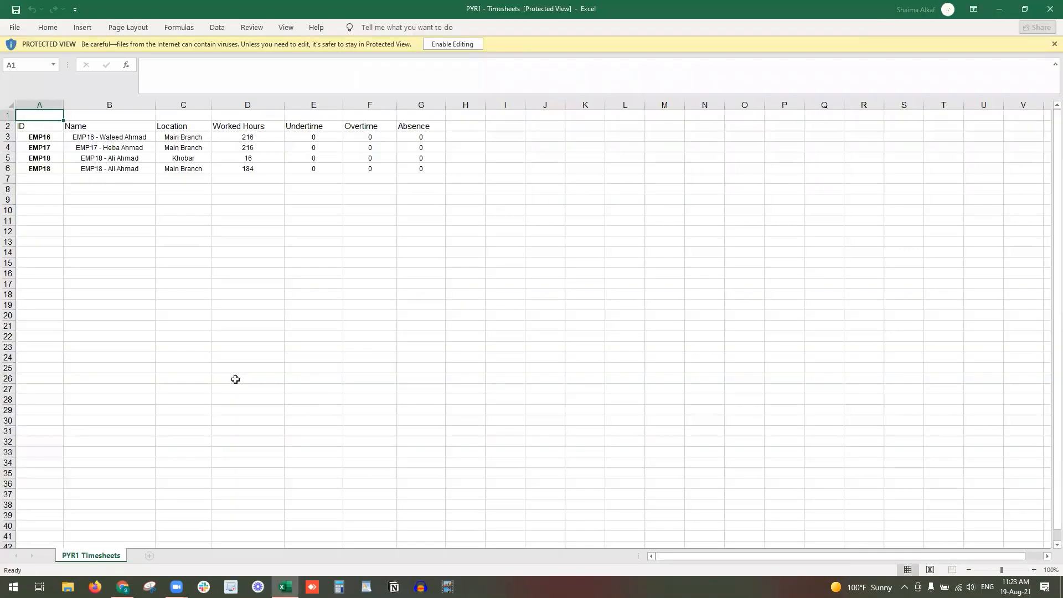
# - Check the Worked Hours, Undertime, Overtime and Absence columns, then enable editing of the workbook
pyautogui.moveTo(246, 134); pyautogui.dragTo(248, 164)
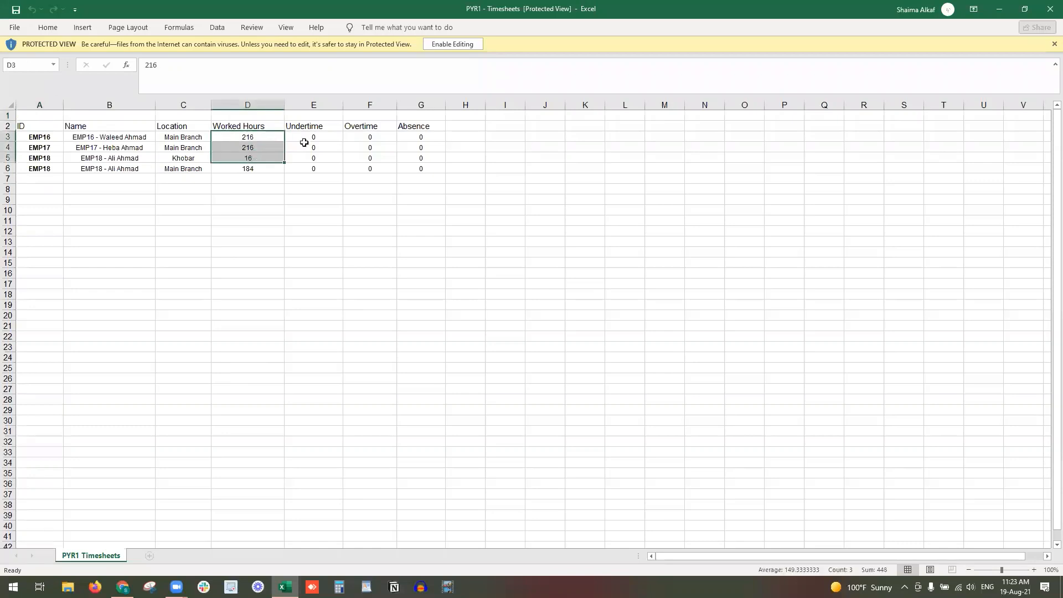
pyautogui.moveTo(304, 140); pyautogui.dragTo(308, 166)
pyautogui.moveTo(369, 137); pyautogui.dragTo(370, 168)
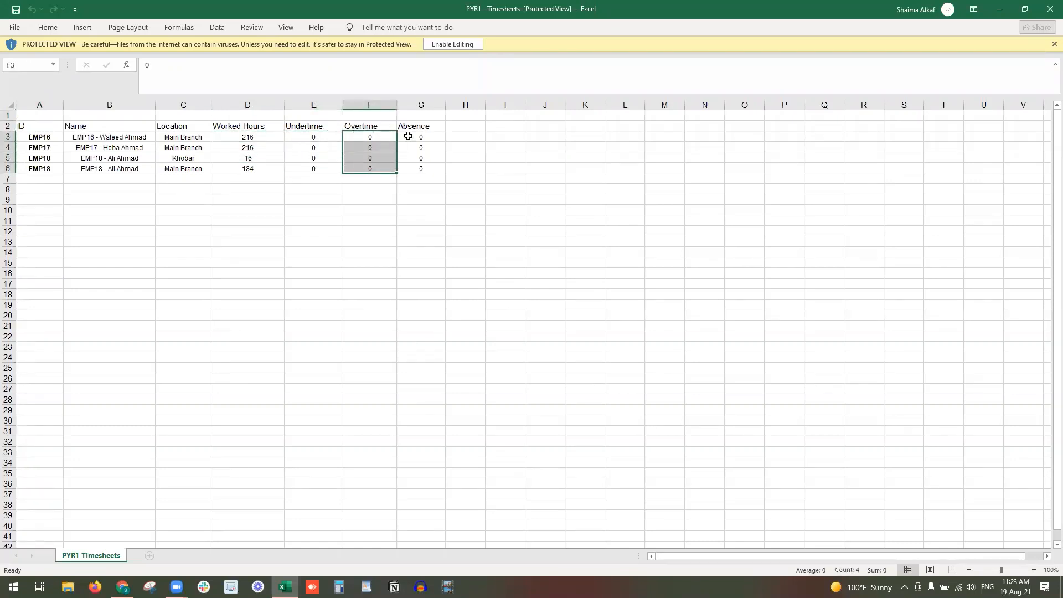
pyautogui.moveTo(408, 137); pyautogui.dragTo(415, 147)
pyautogui.click(452, 45)
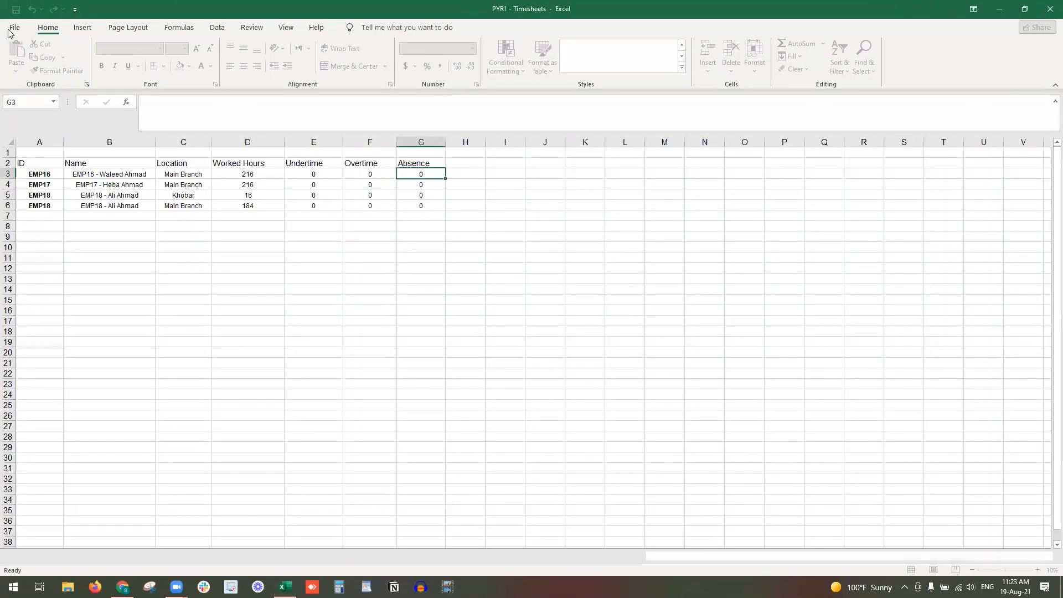
pyautogui.click(14, 30)
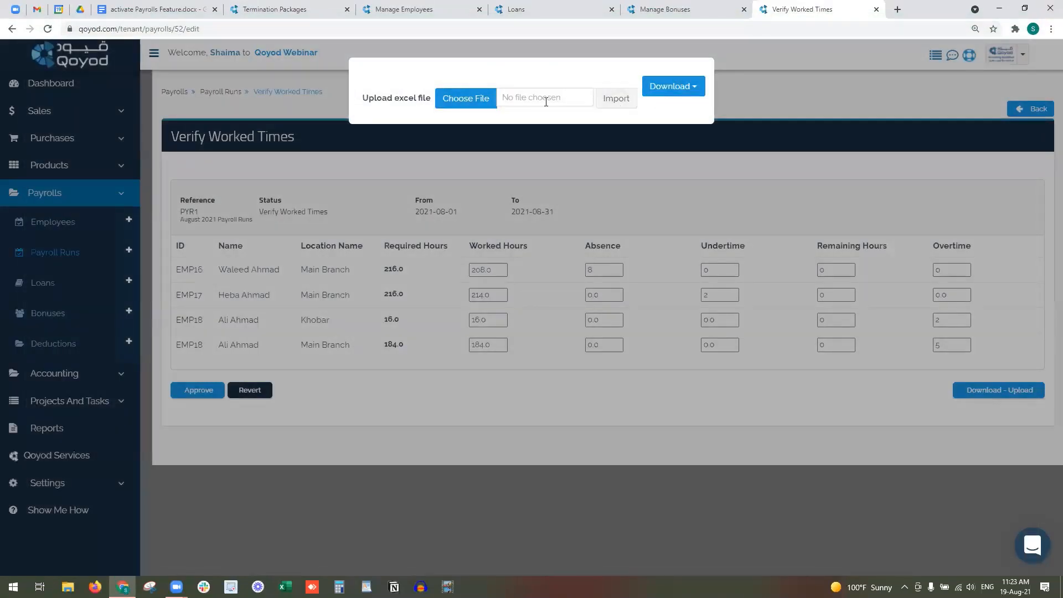
# - Close the upload window and approve PYR1's verified worked times
pyautogui.click(609, 137)
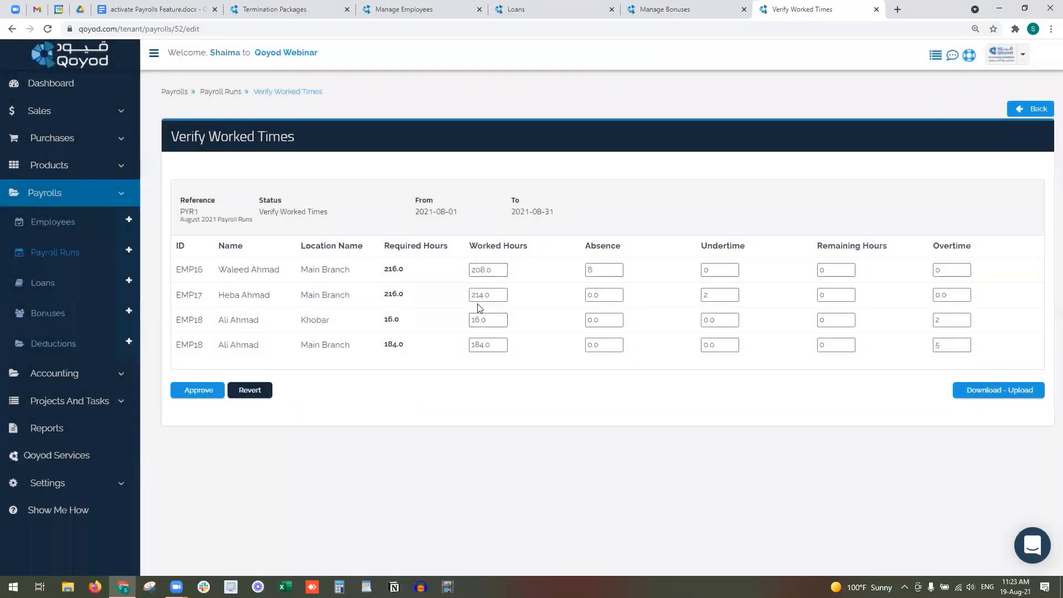
pyautogui.click(948, 297)
pyautogui.click(198, 392)
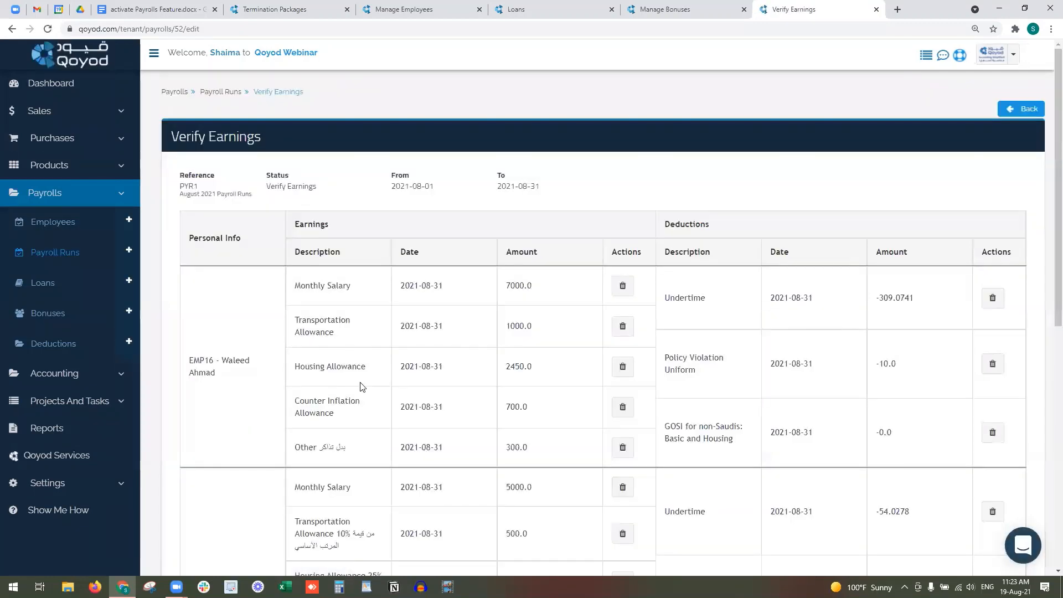
# - Review the deductions and delete EMP17's -100.0 Fund Contribution deduction
pyautogui.scroll(-1, 357, 365)
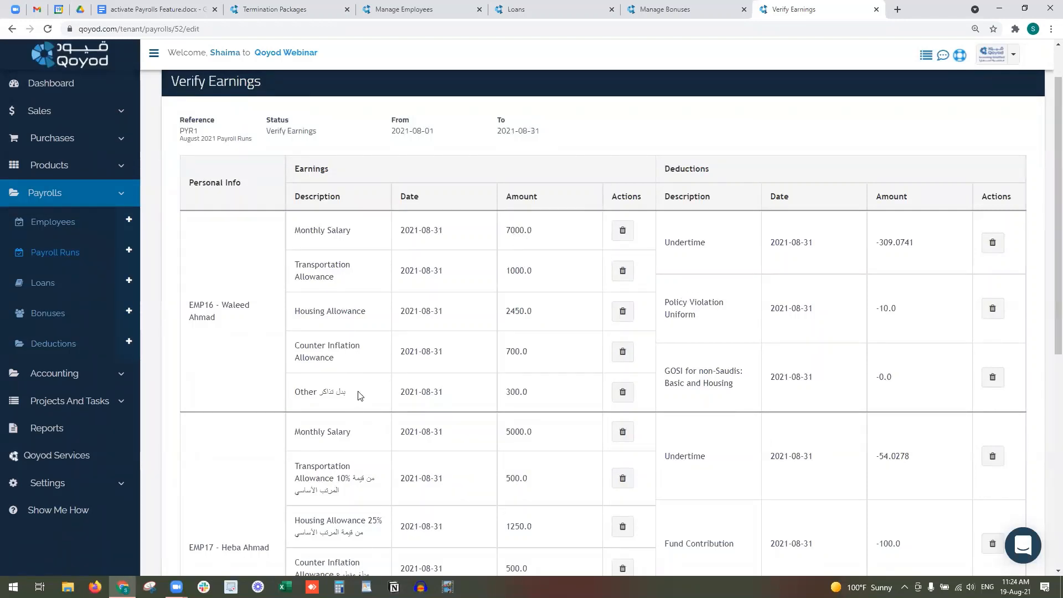
pyautogui.tripleClick(711, 322)
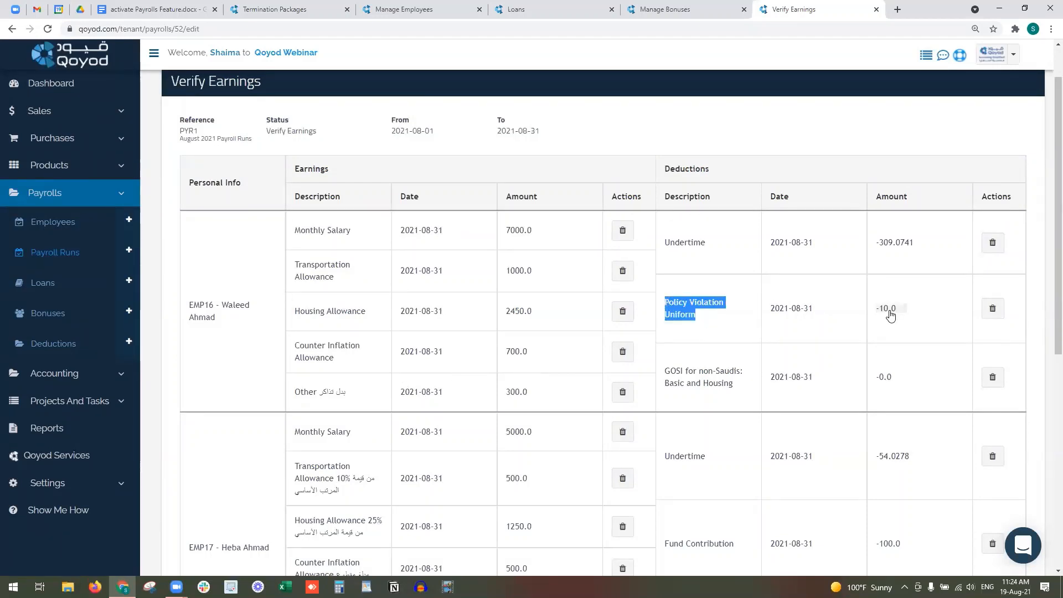
pyautogui.scroll(-3, 890, 317)
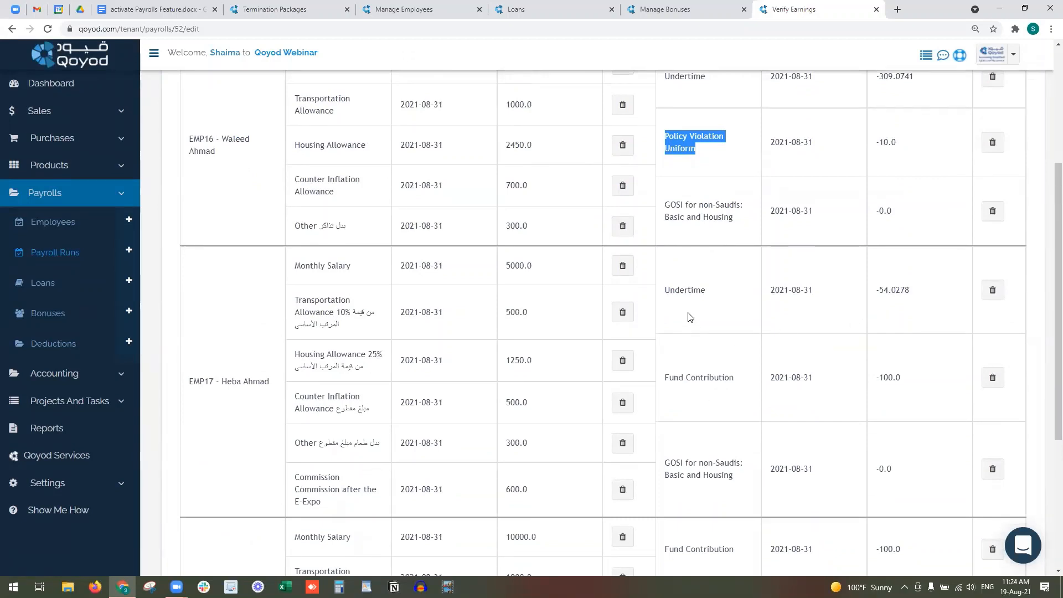
pyautogui.moveTo(664, 291); pyautogui.dragTo(717, 291)
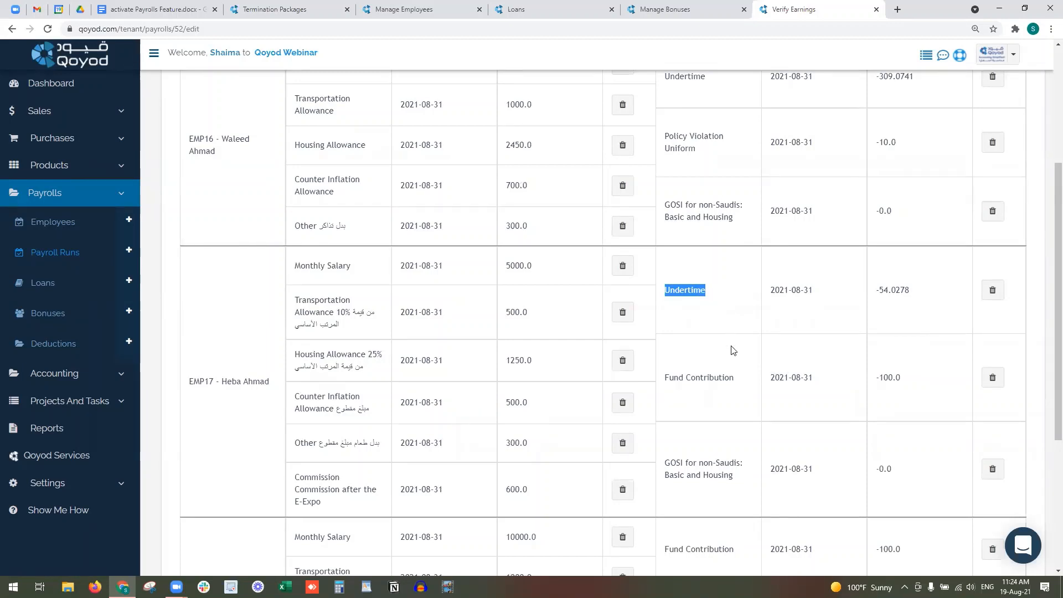
pyautogui.scroll(-1, 726, 347)
pyautogui.moveTo(674, 323); pyautogui.dragTo(736, 328)
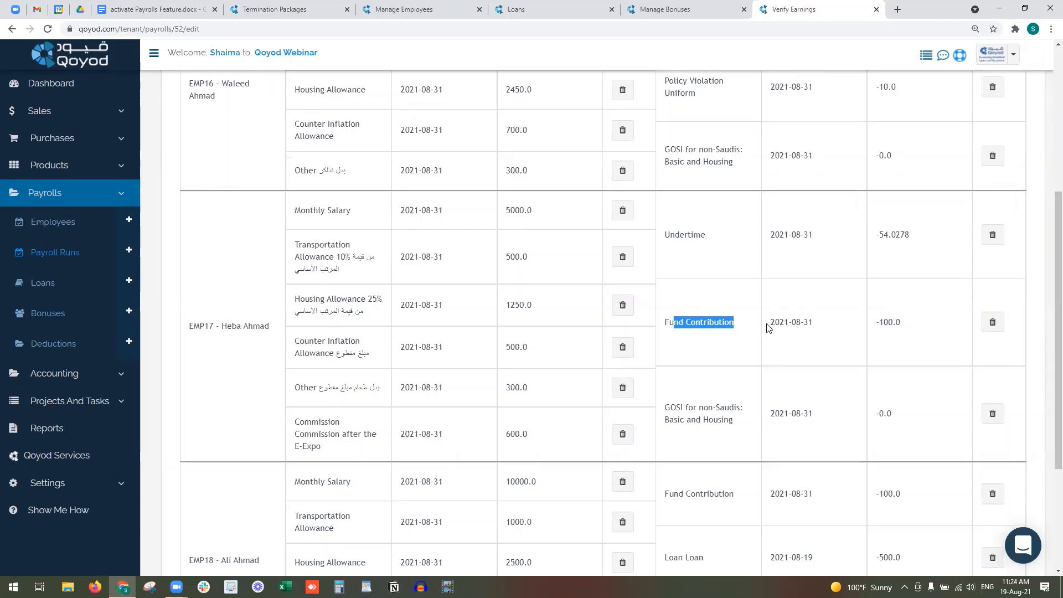
pyautogui.click(993, 327)
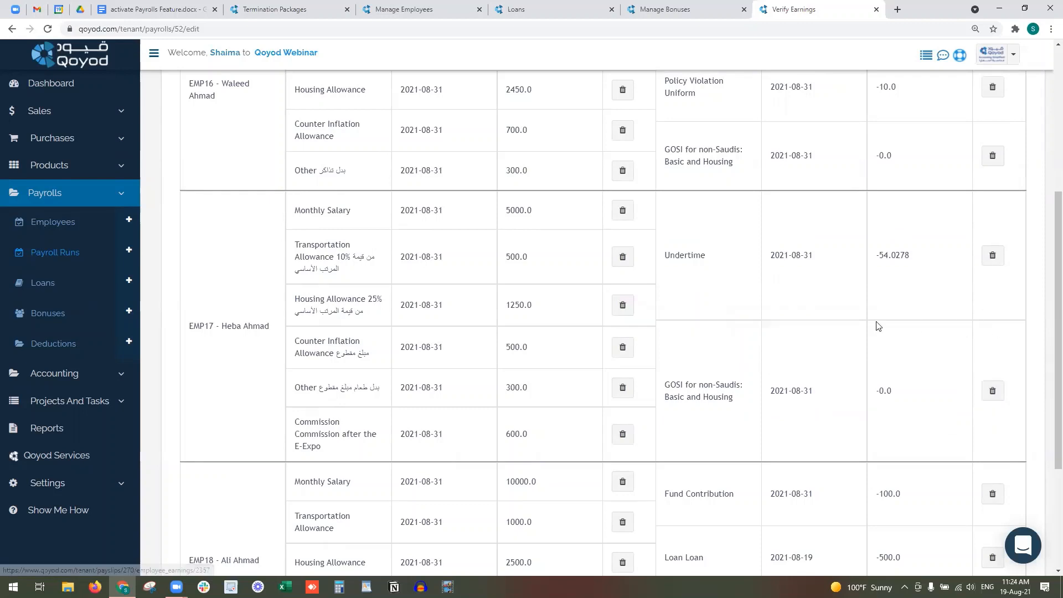
pyautogui.scroll(-3, 740, 328)
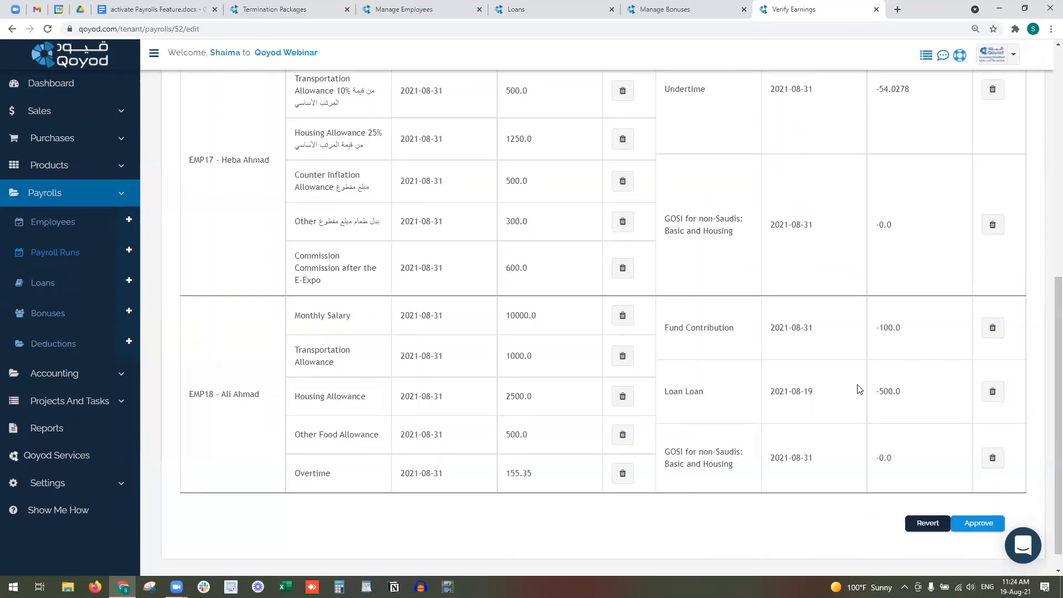
# - Change the Loan deduction amount to 300
pyautogui.doubleClick(895, 391)
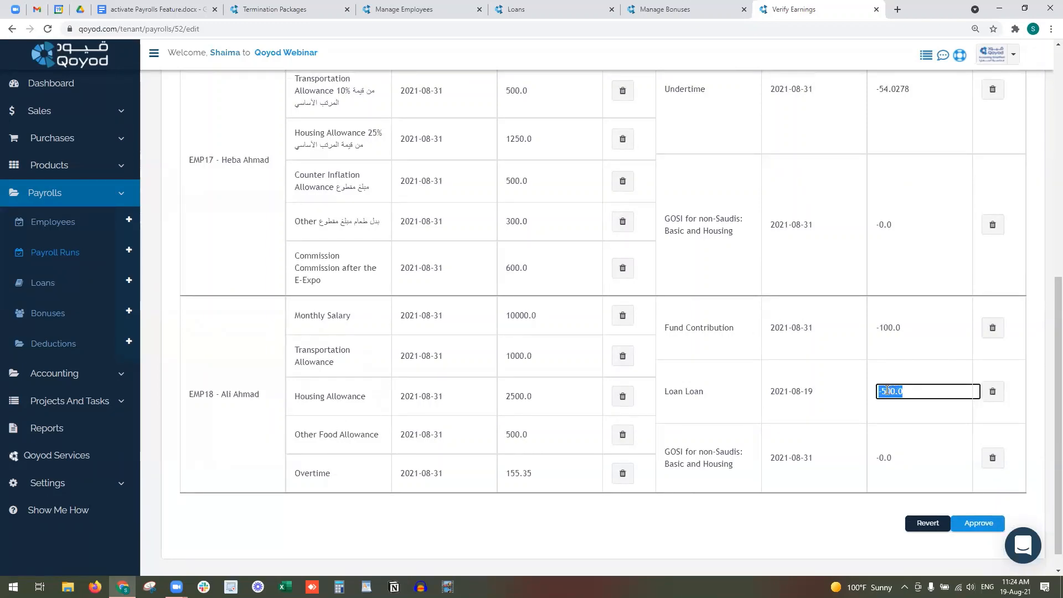
pyautogui.write('4')
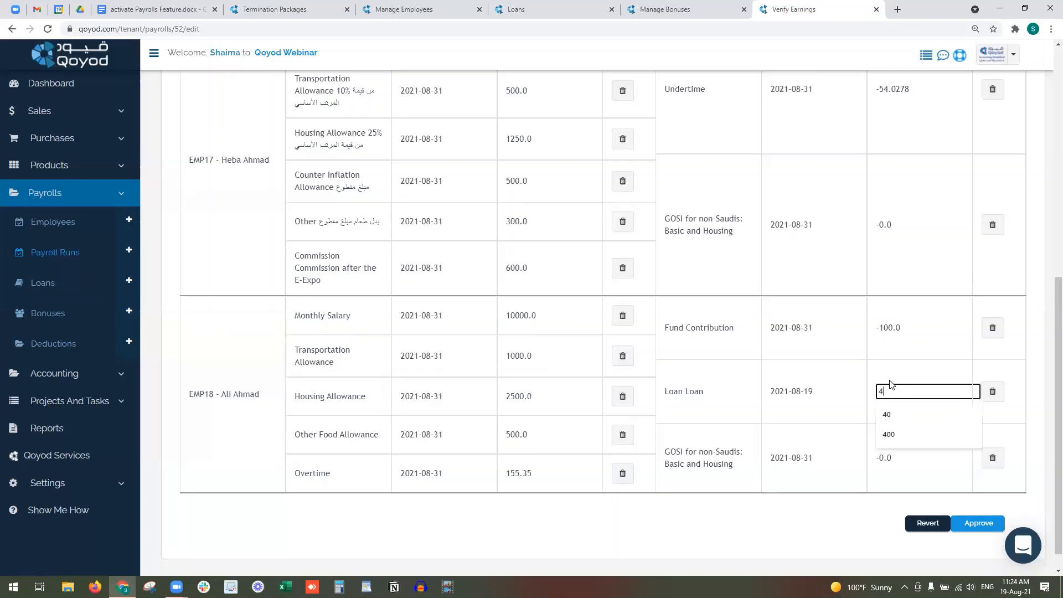
pyautogui.doubleClick(882, 392)
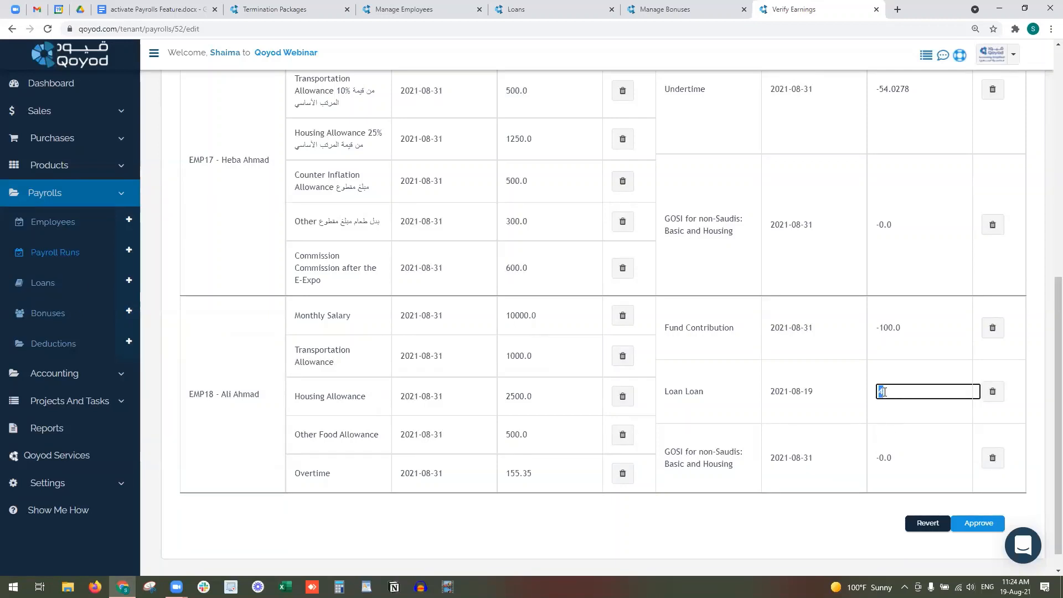
pyautogui.write('400')
pyautogui.doubleClick(887, 396)
pyautogui.write('300')
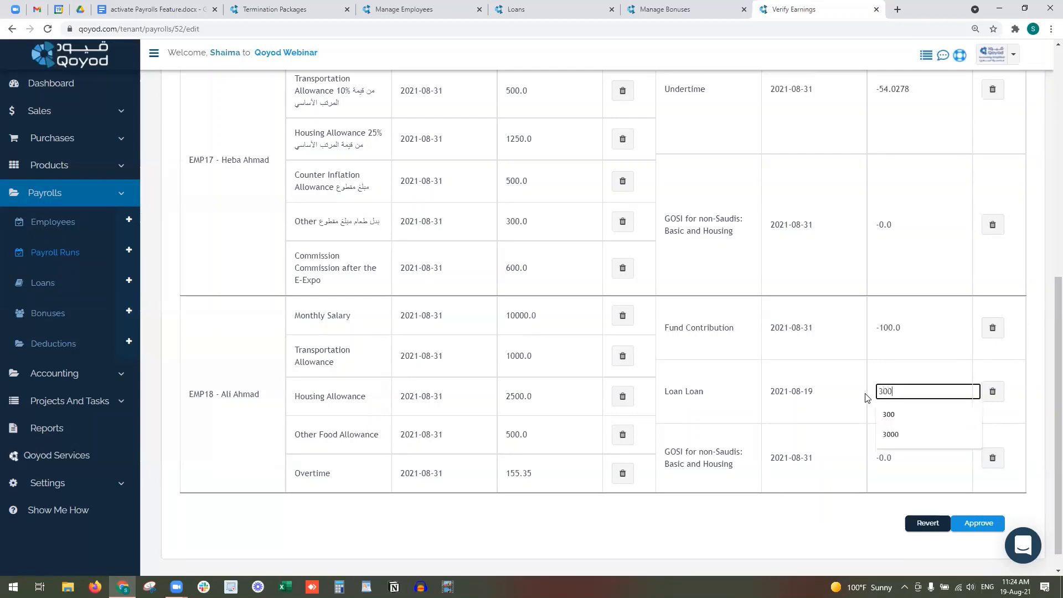
pyautogui.click(879, 376)
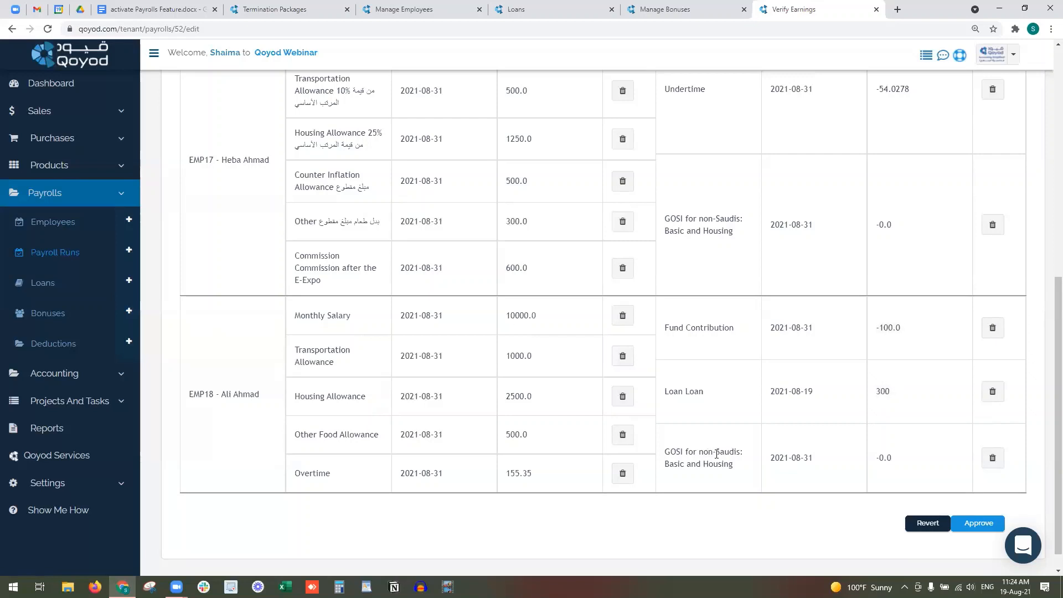
# - Review the commission earnings and approve the verified earnings
pyautogui.scroll(8, 705, 450)
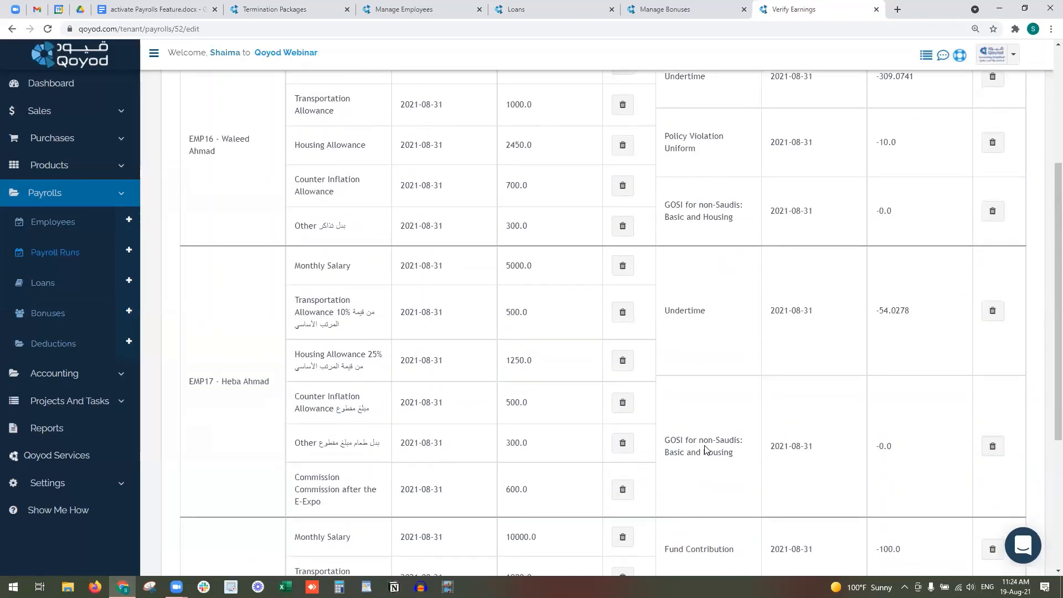
pyautogui.scroll(-8, 650, 355)
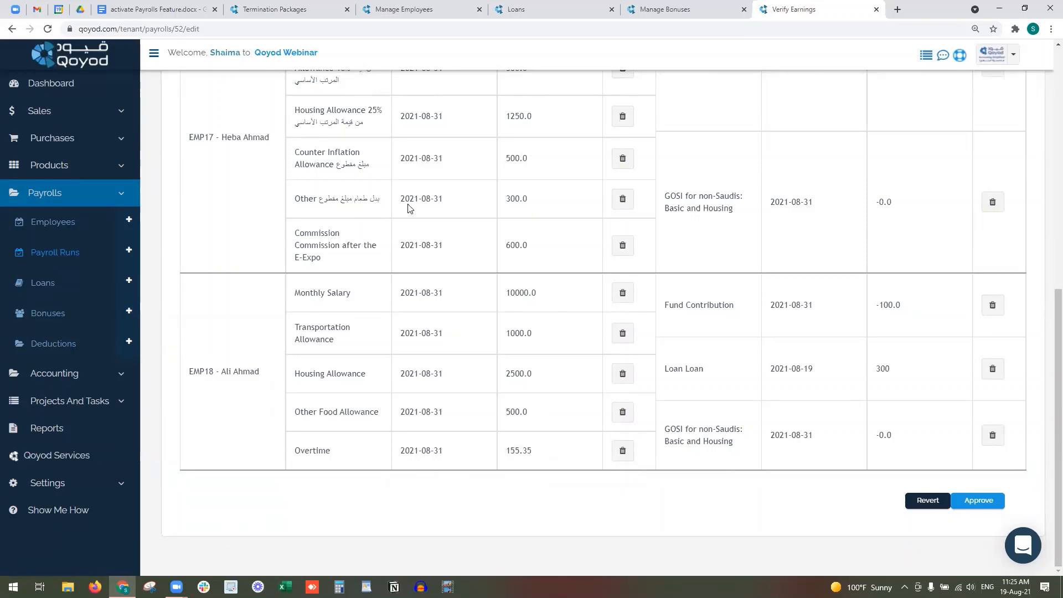
pyautogui.scroll(2, 794, 243)
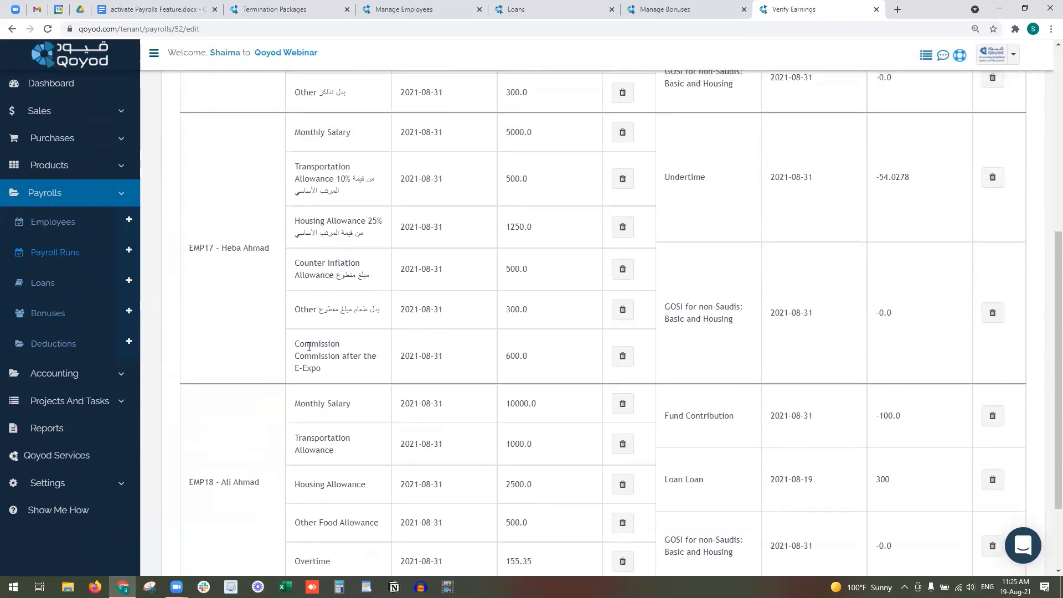
pyautogui.moveTo(309, 347); pyautogui.dragTo(348, 371)
pyautogui.scroll(-2, 567, 375)
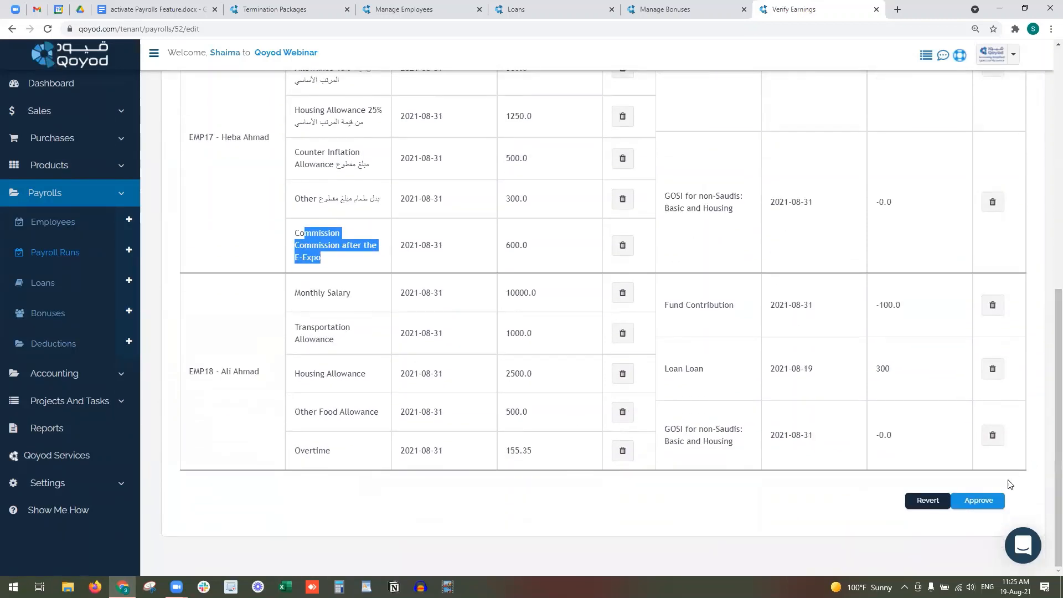
pyautogui.click(978, 500)
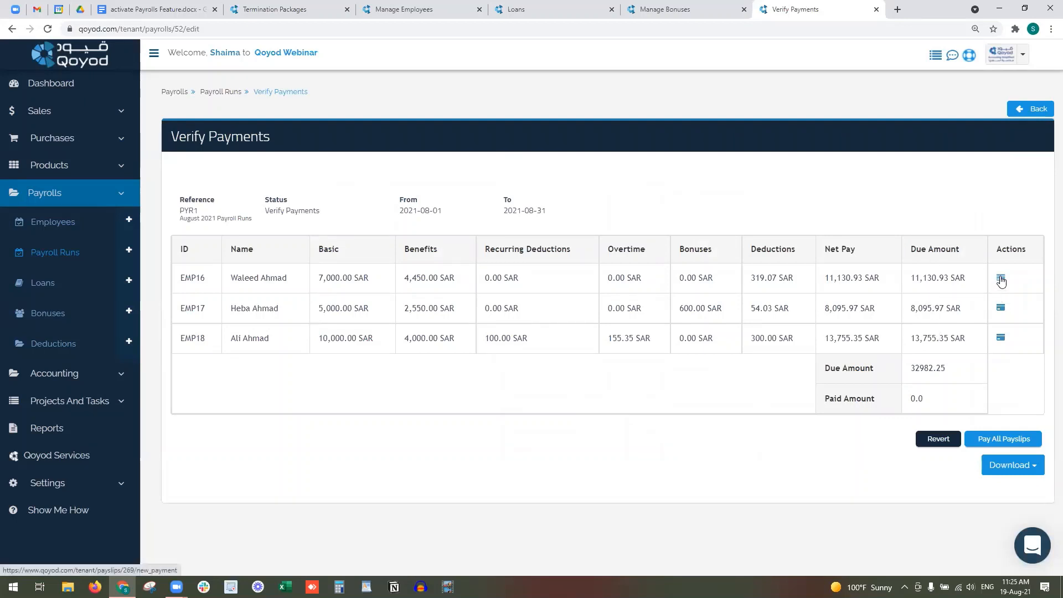
# - Pay all three payslips from Sabb Bank dated 2021-08-31, totalling 32982.25 SAR
pyautogui.click(982, 441)
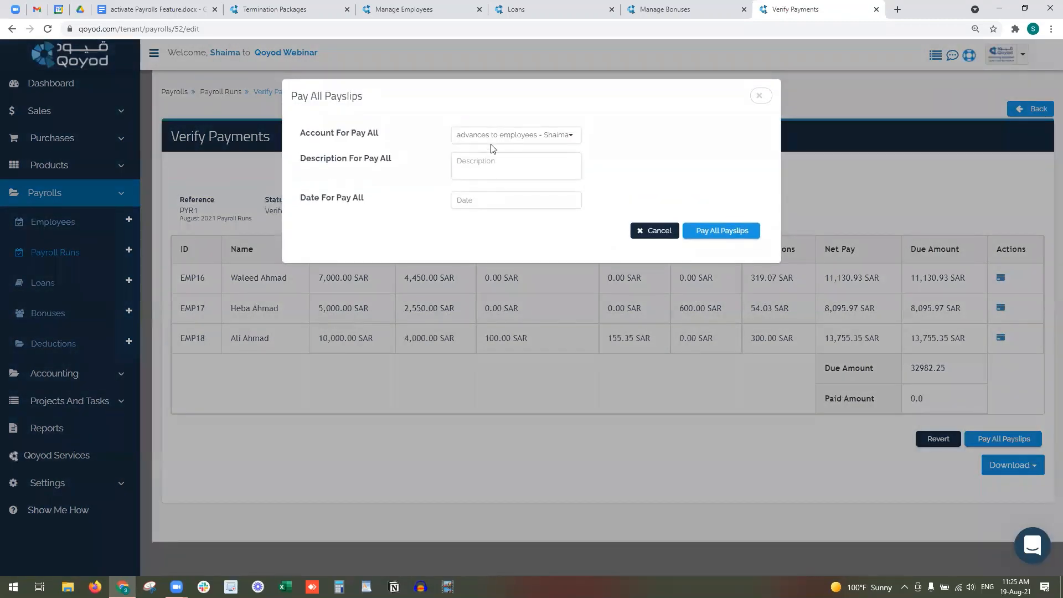
pyautogui.click(501, 136)
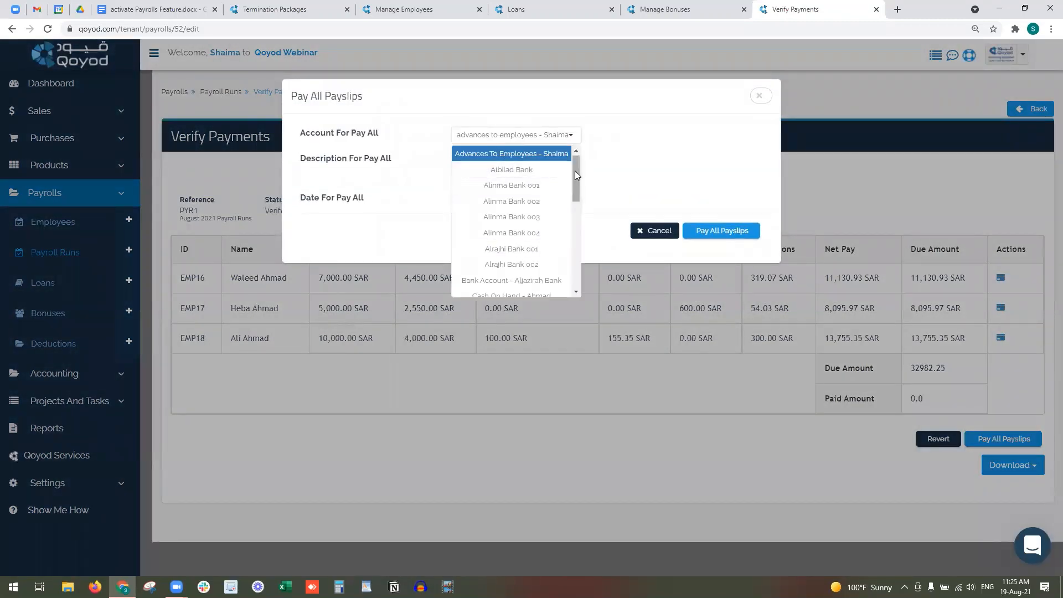
pyautogui.moveTo(576, 176); pyautogui.dragTo(575, 214)
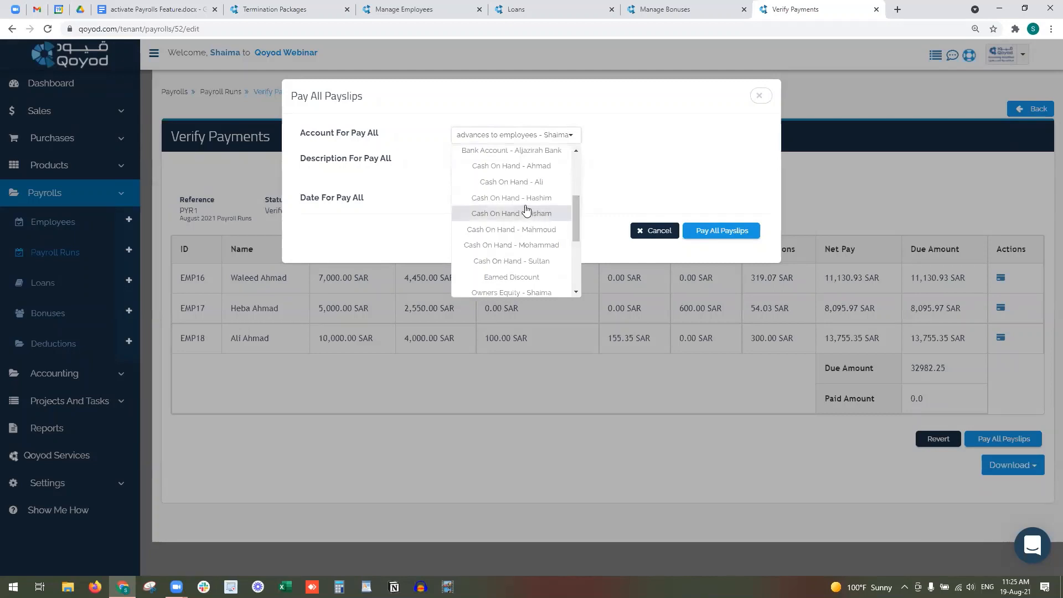
pyautogui.scroll(-3, 524, 271)
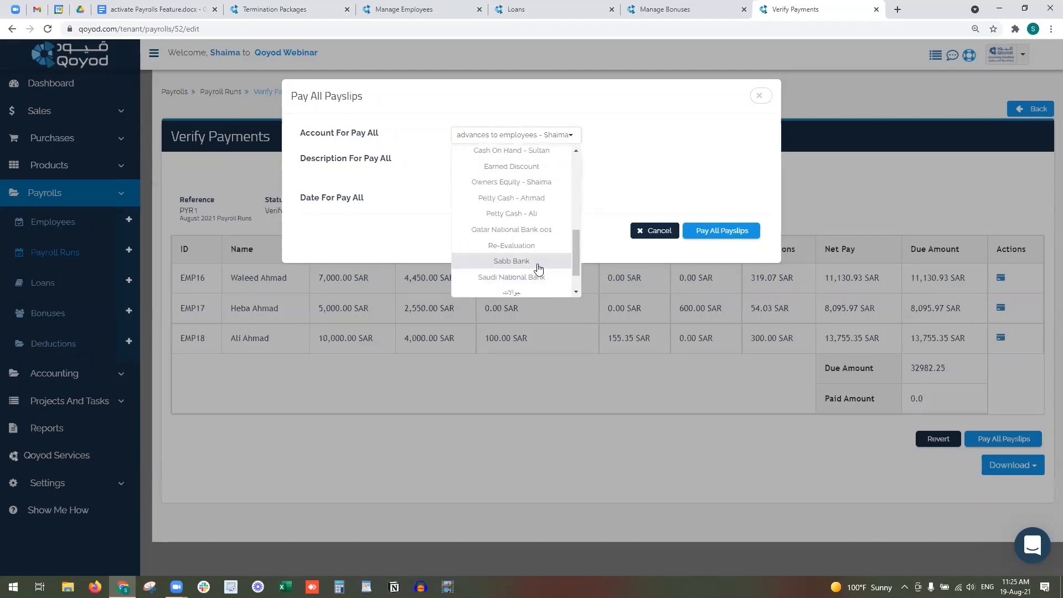
pyautogui.click(554, 258)
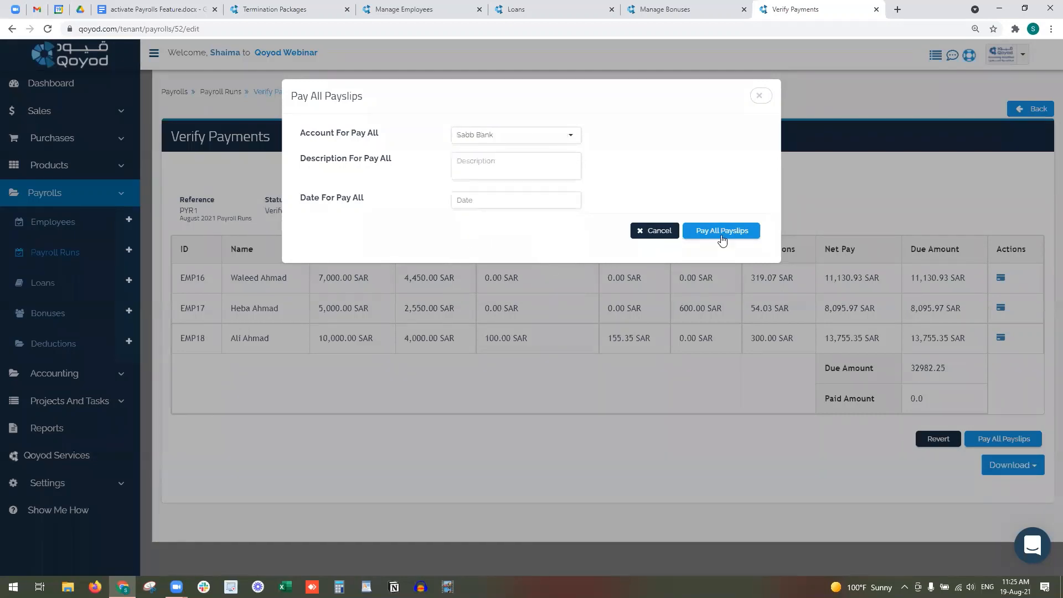
pyautogui.click(505, 200)
pyautogui.click(511, 368)
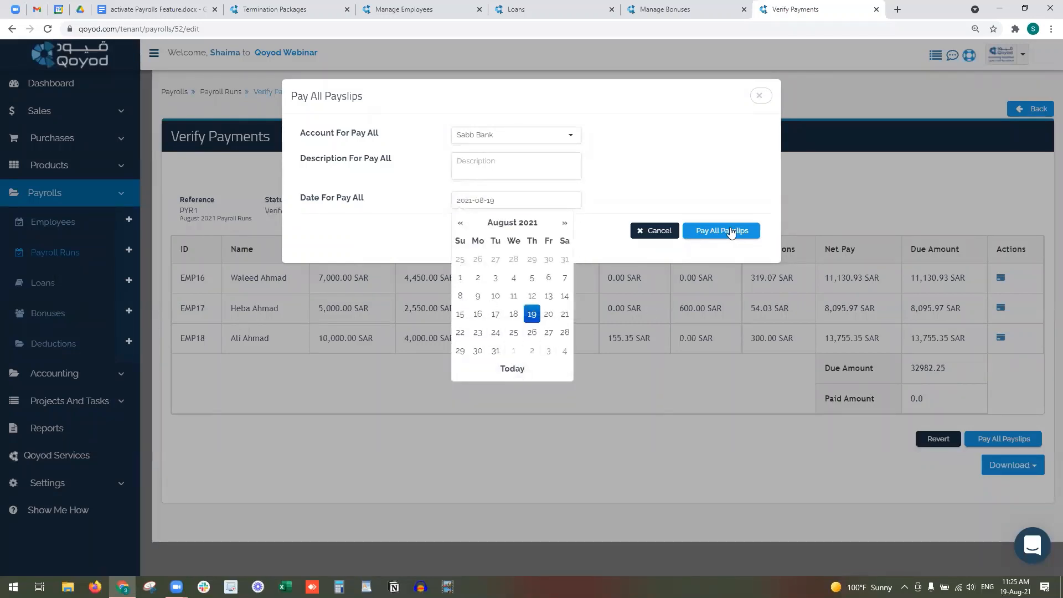
pyautogui.click(488, 200)
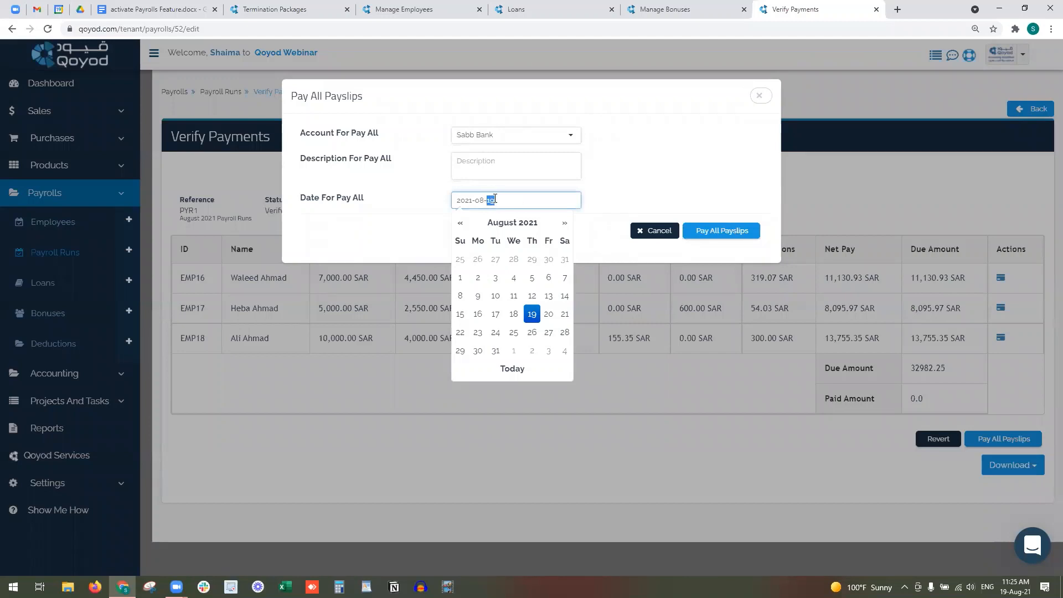
pyautogui.write('31')
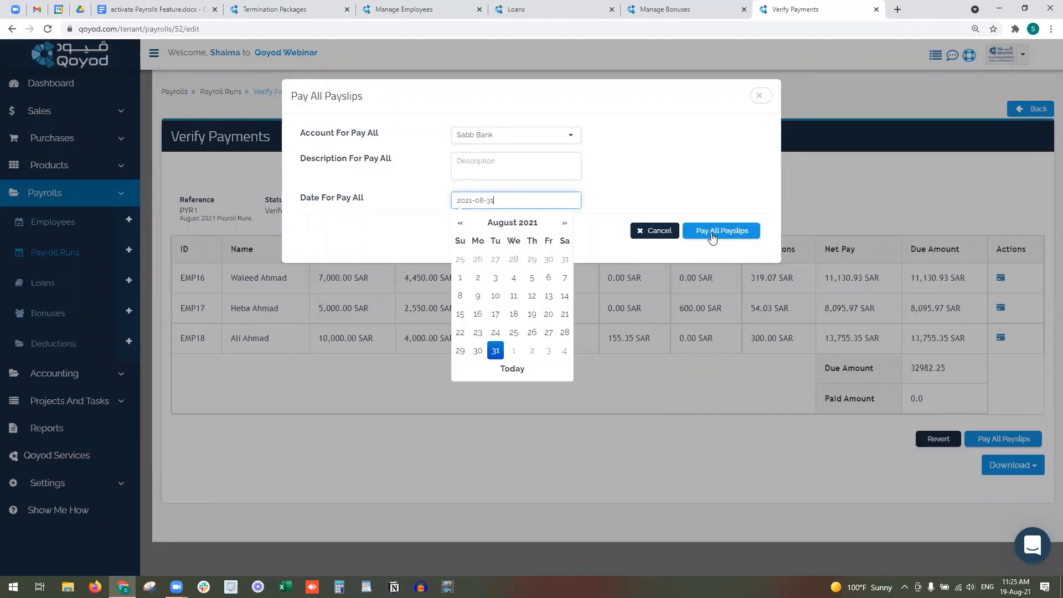
pyautogui.click(712, 236)
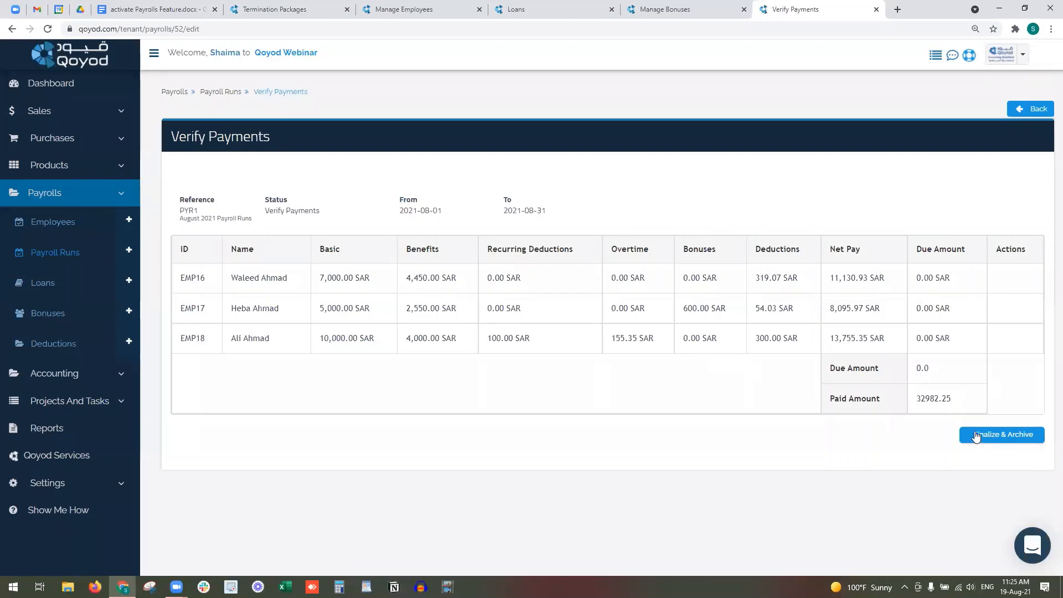
# - Finalize and archive PYR1, then download and open its archived earnings Excel file
pyautogui.click(976, 436)
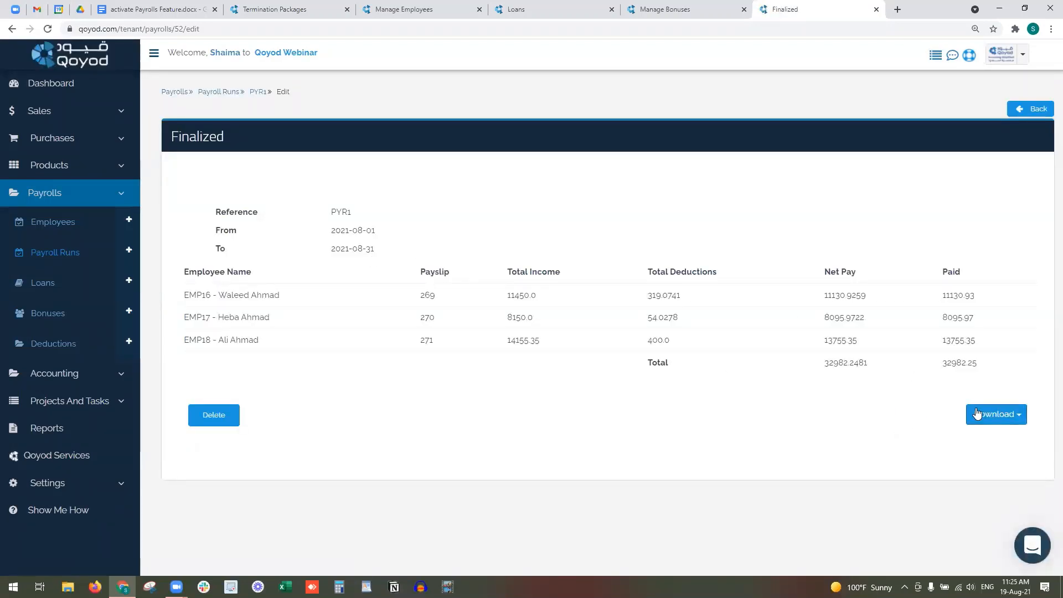
pyautogui.click(997, 414)
pyautogui.click(984, 439)
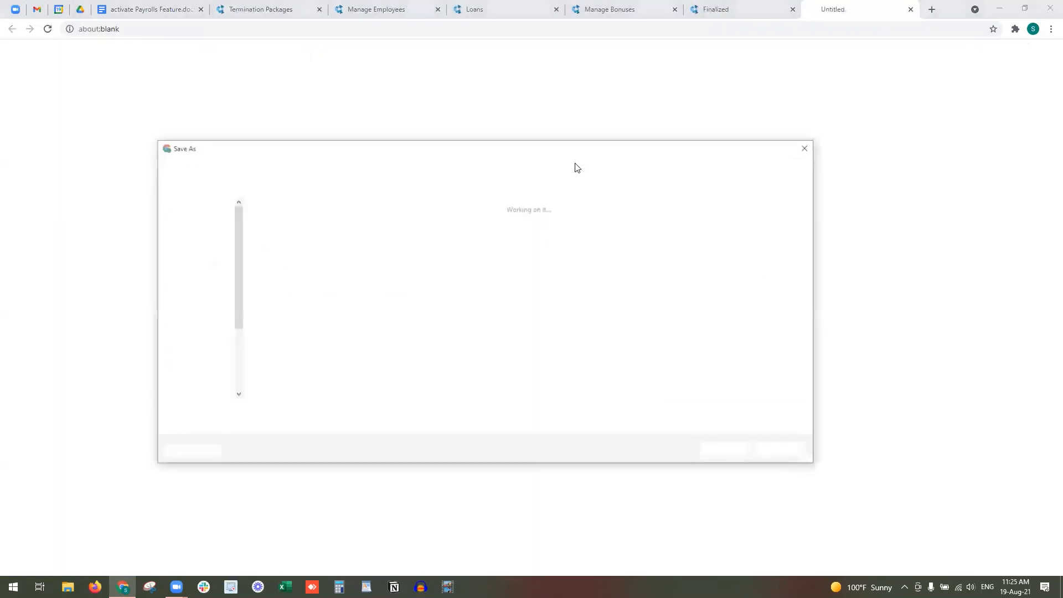
pyautogui.click(727, 450)
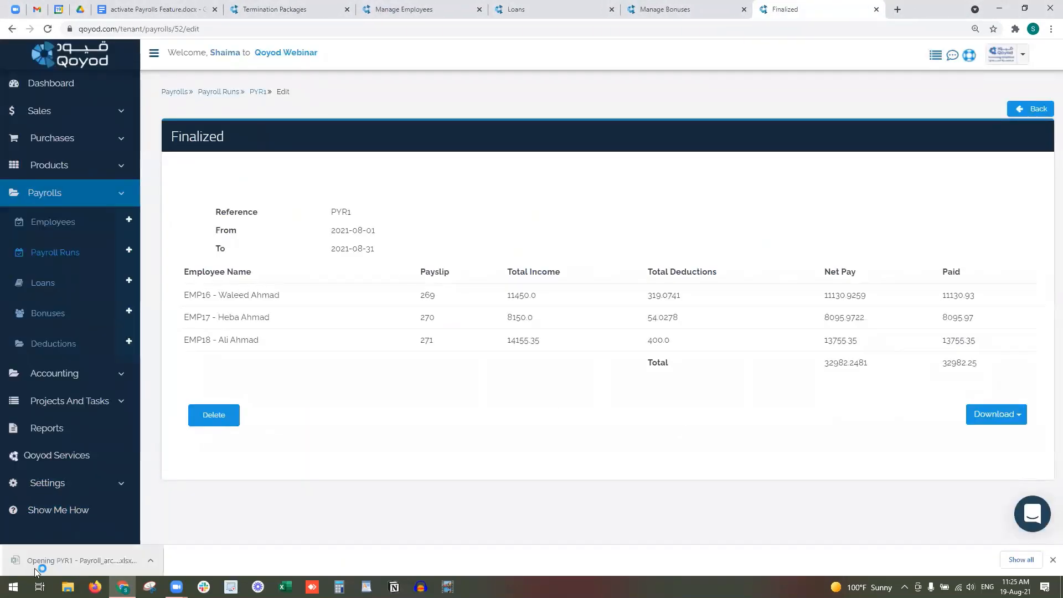
pyautogui.click(34, 567)
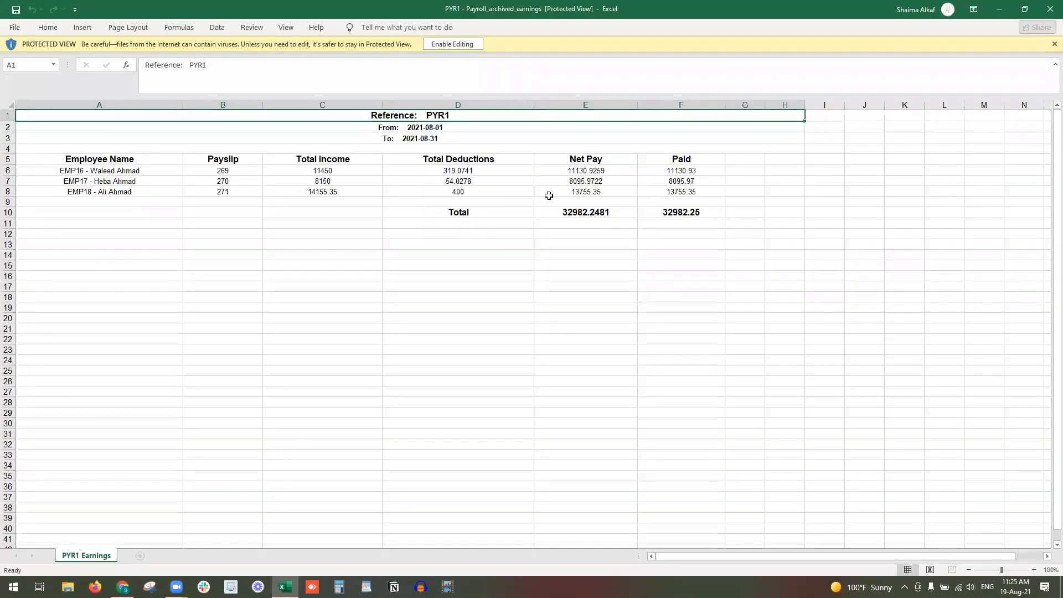
pyautogui.click(1049, 6)
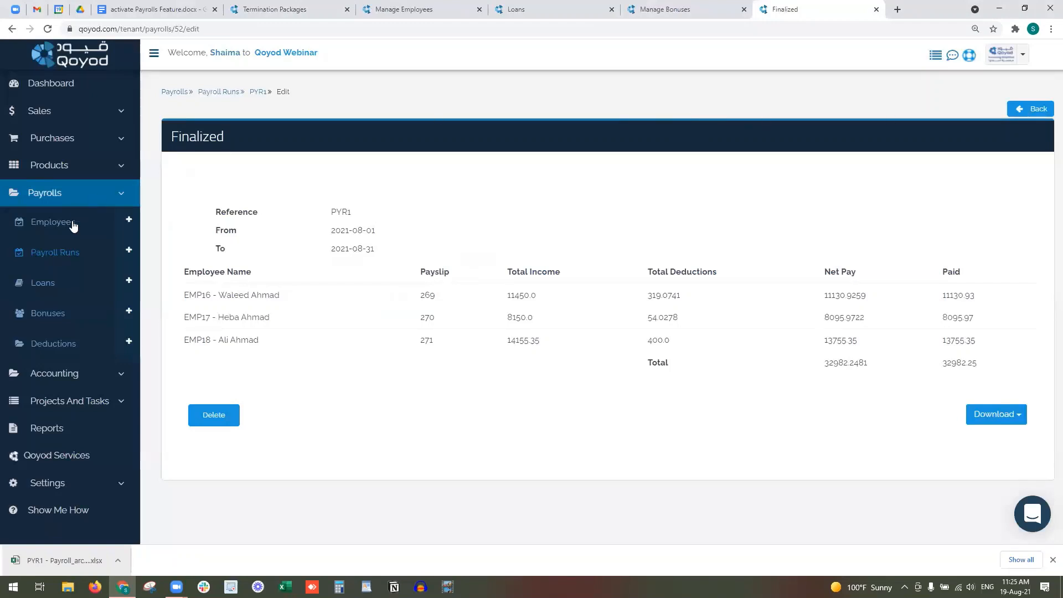
# - Review EMP18's PYR1 August payslip earnings and deductions, then return to the Employees list
pyautogui.click(53, 250)
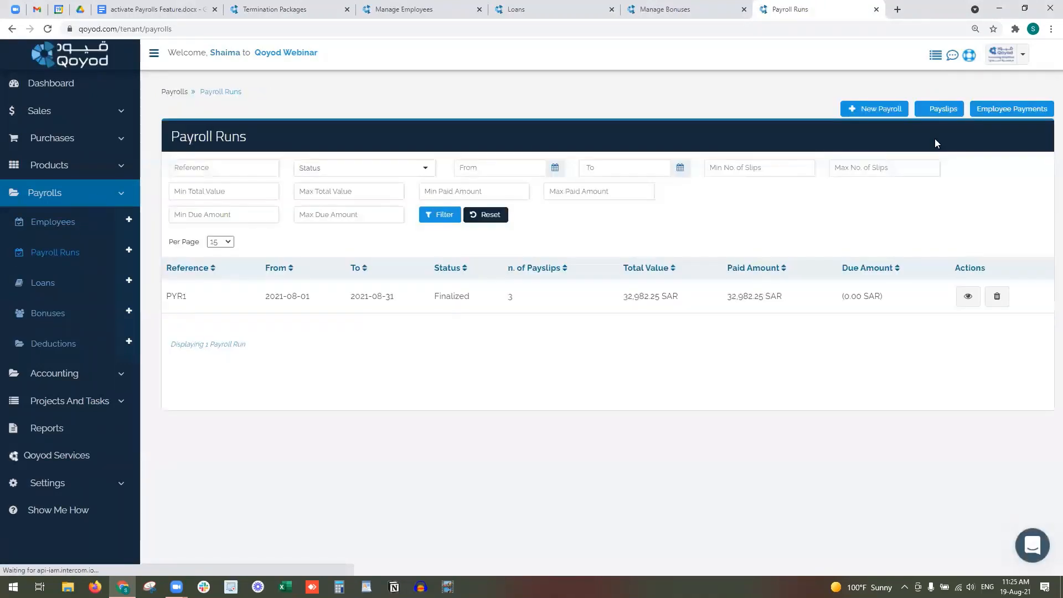
pyautogui.click(940, 108)
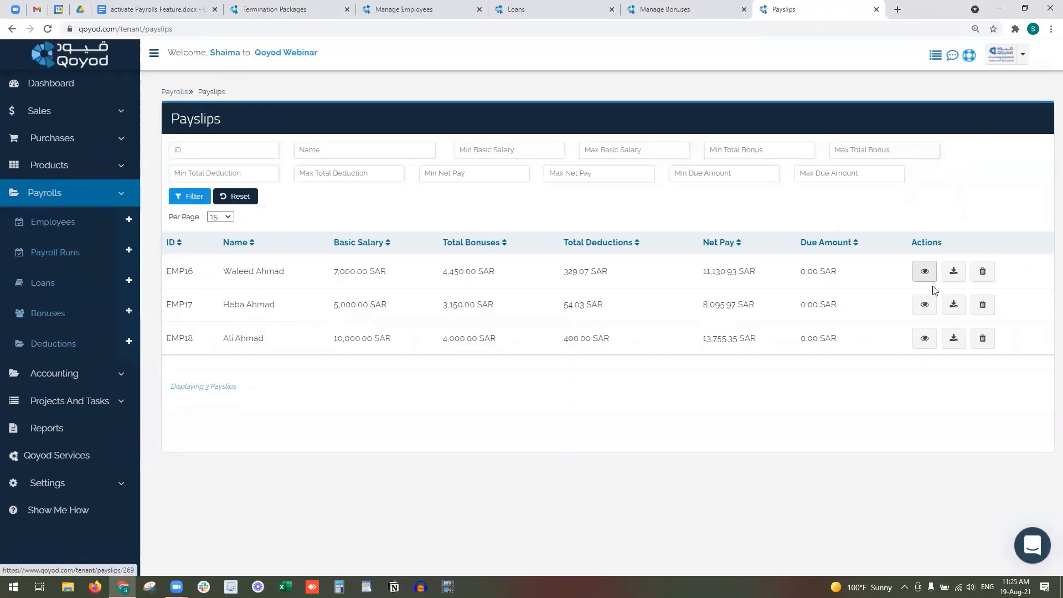
pyautogui.click(924, 347)
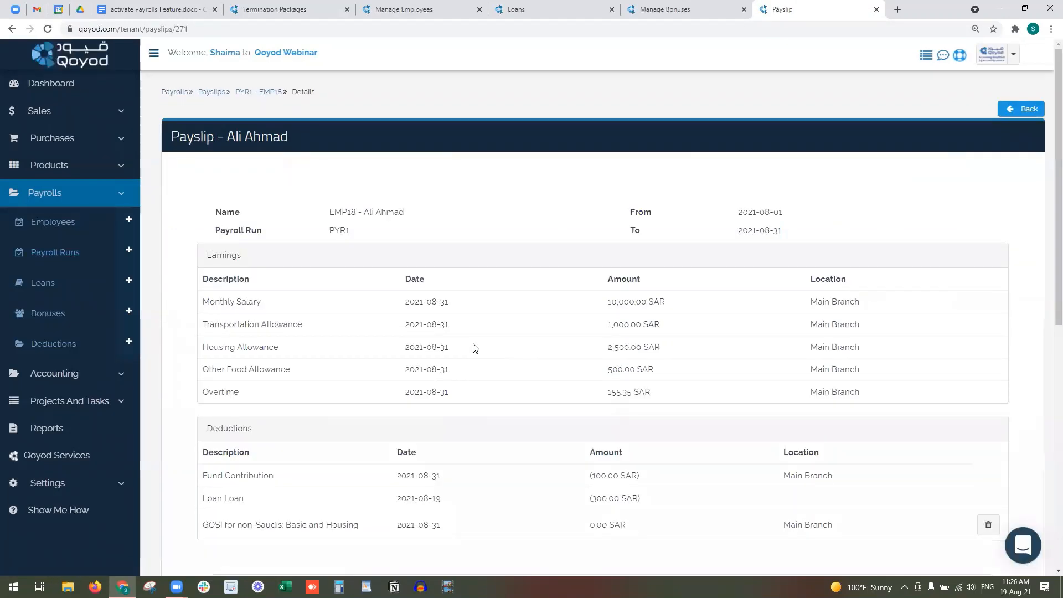
pyautogui.scroll(-1, 474, 347)
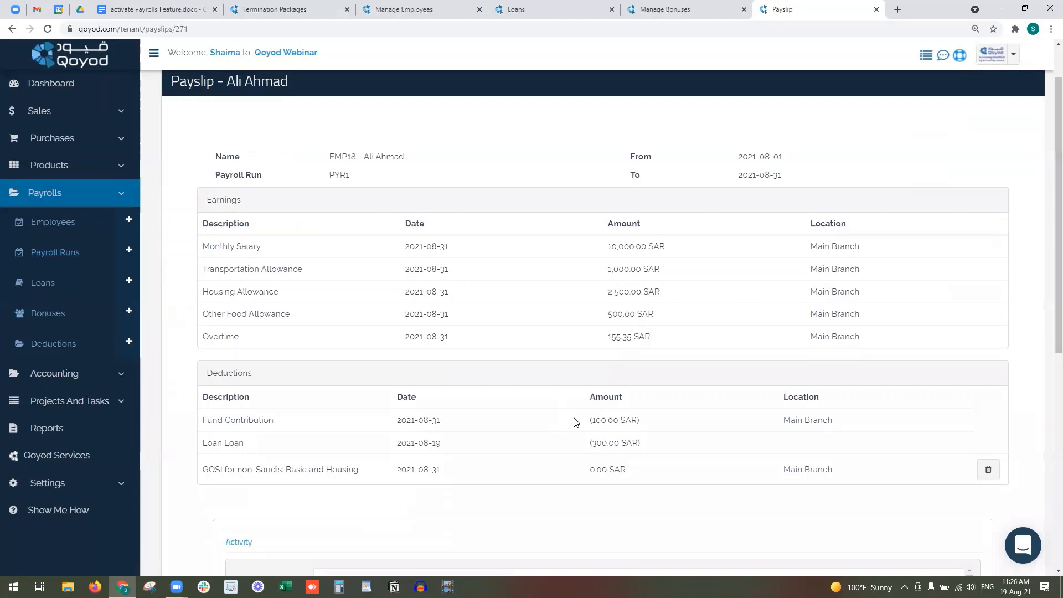
pyautogui.click(47, 223)
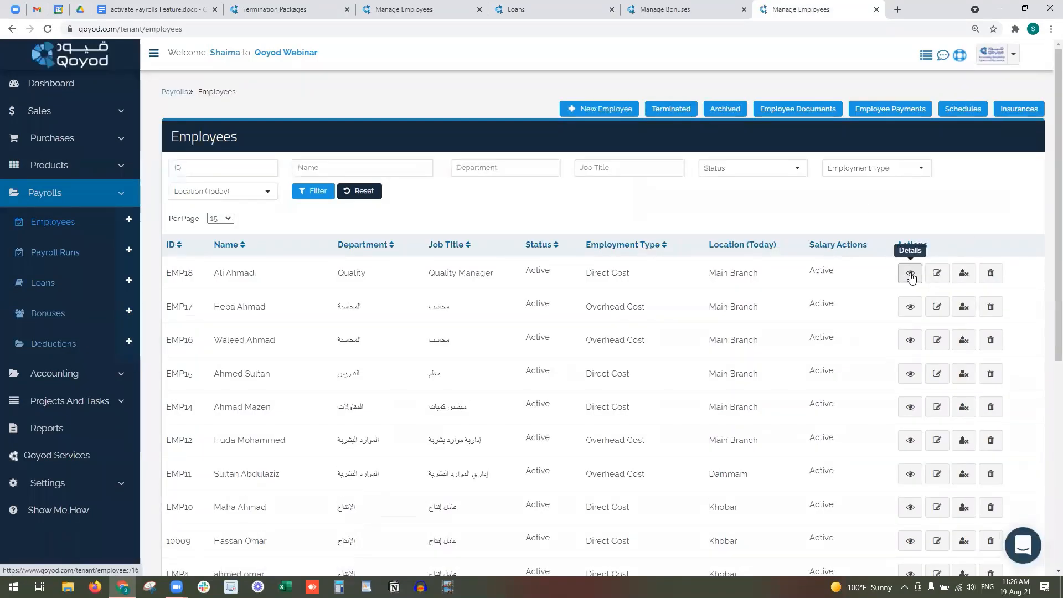
# - Open EMP18's employee details and download its transactions as a PDF account statement
pyautogui.click(909, 275)
pyautogui.scroll(-3, 471, 382)
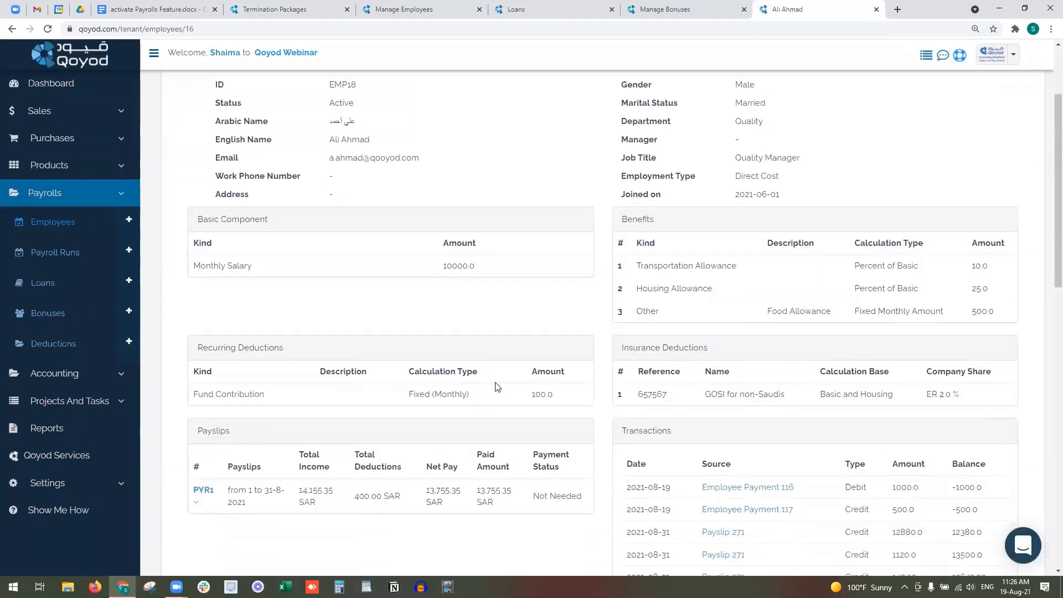
pyautogui.moveTo(668, 392); pyautogui.dragTo(634, 393)
pyautogui.scroll(-2, 718, 391)
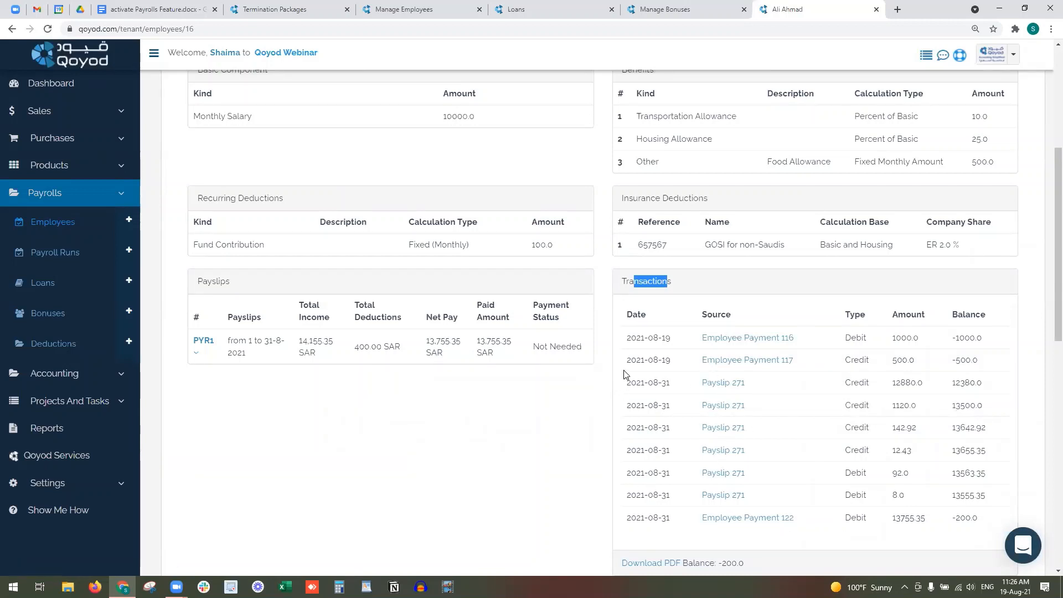
pyautogui.scroll(-1, 624, 374)
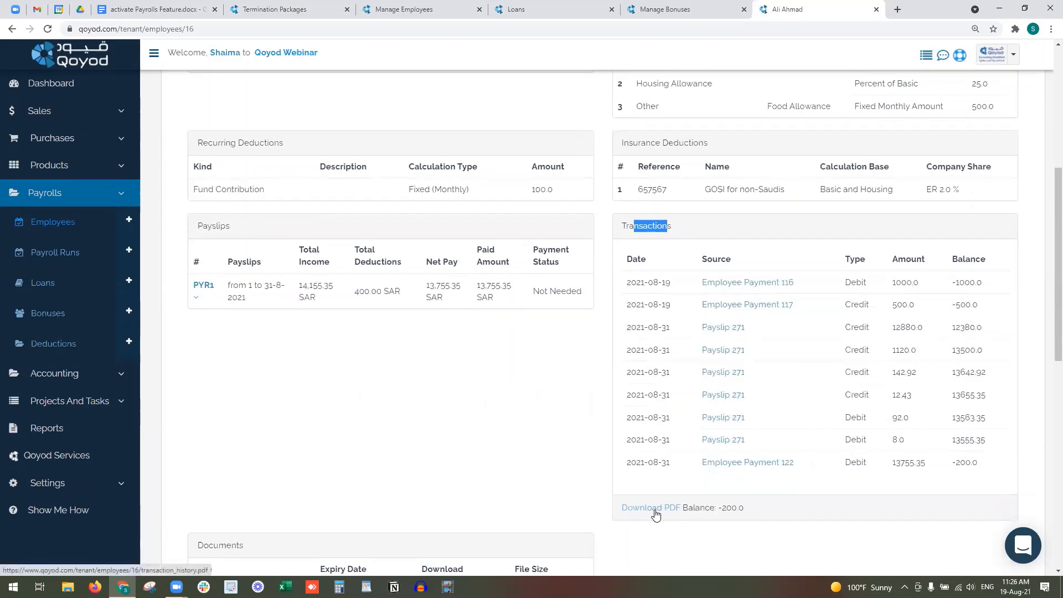
pyautogui.click(655, 511)
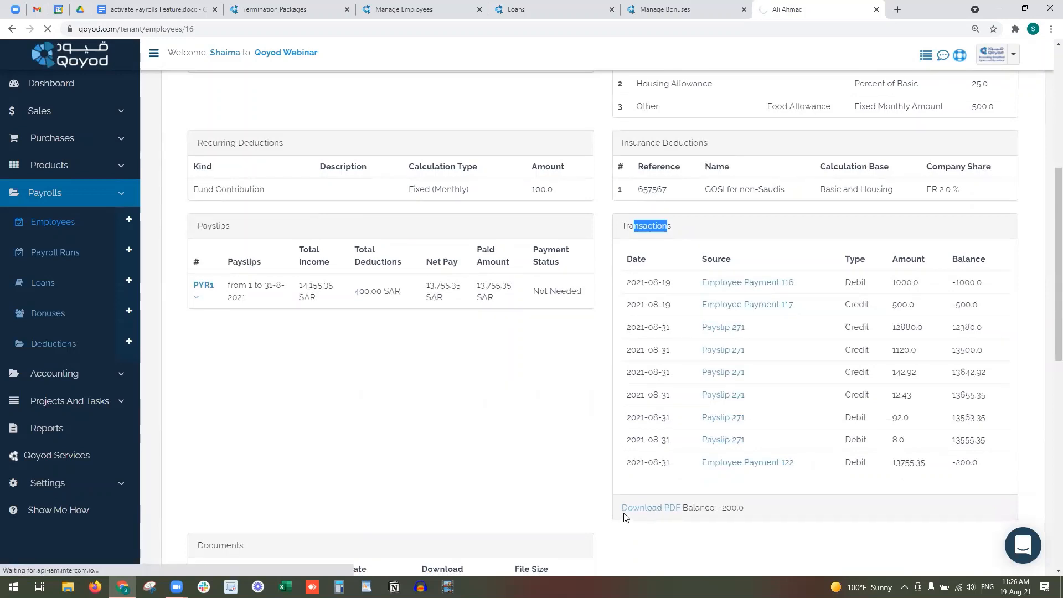
# - View the statement maximized in Acrobat Reader (closing balance -200.0), then close Acrobat
pyautogui.click(639, 509)
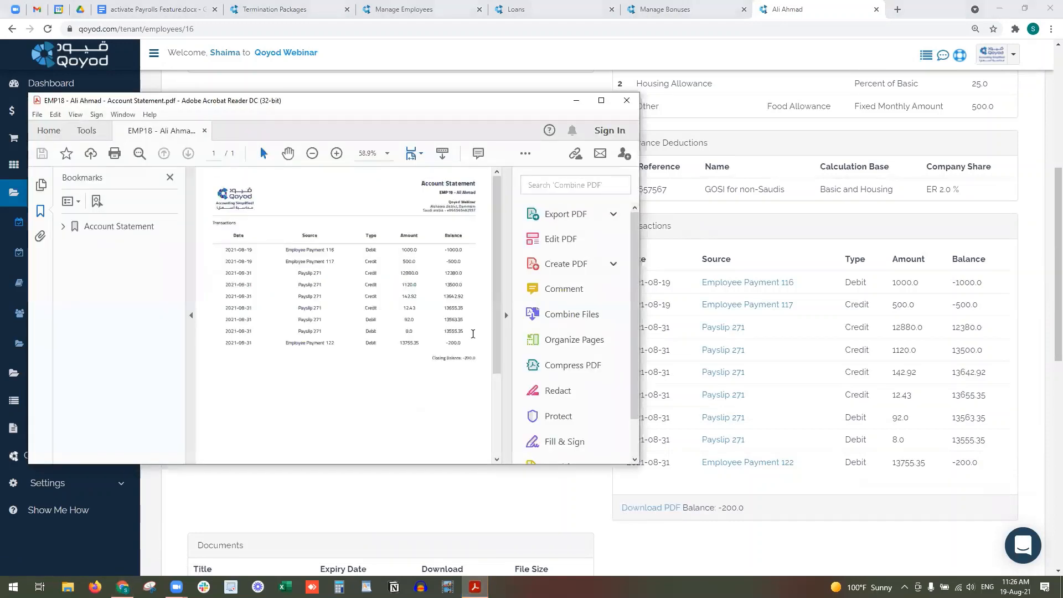
pyautogui.click(601, 100)
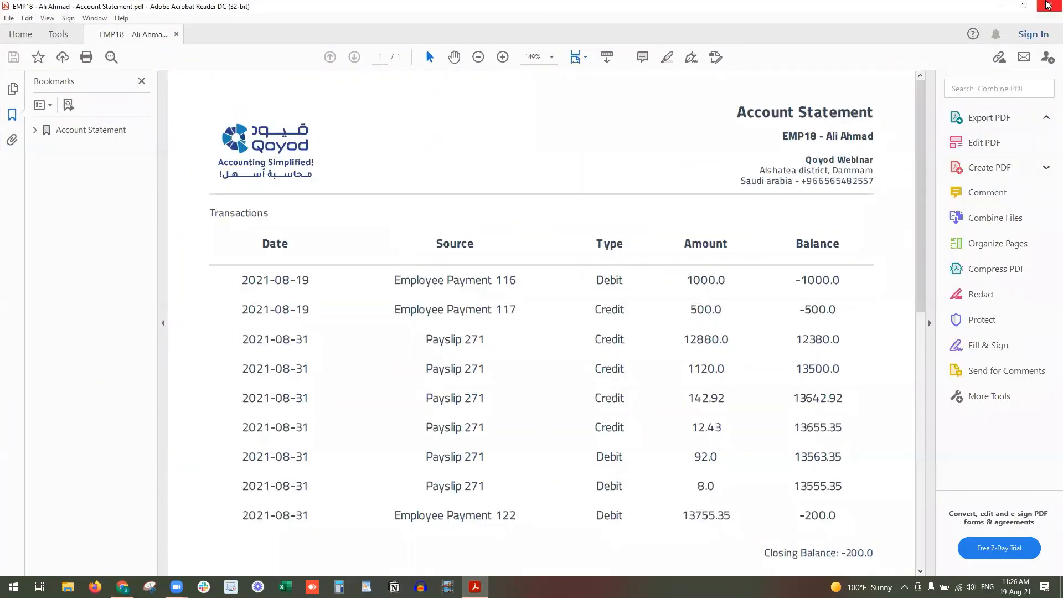
pyautogui.click(1050, 6)
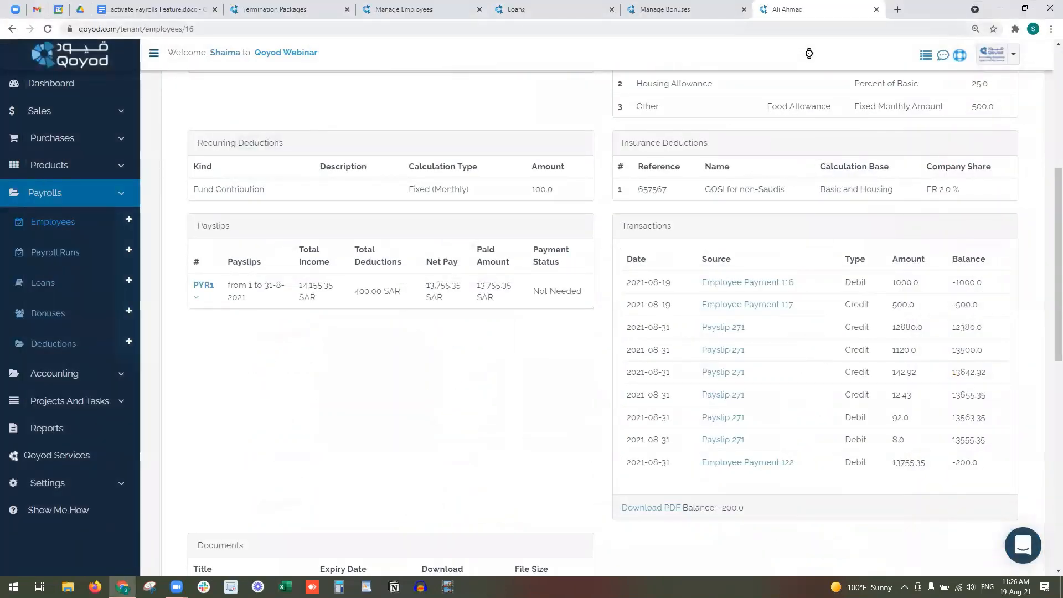
# - Open All Reports in a new tab and close the Manage Employees, Loans and Manage Bonuses tabs
pyautogui.rightClick(83, 437)
pyautogui.click(111, 441)
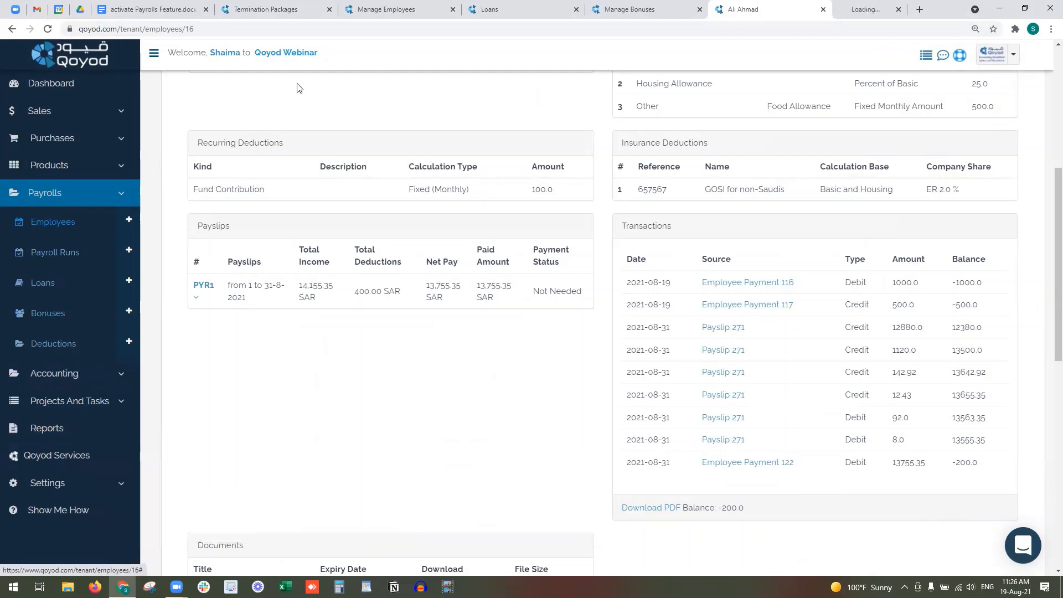
pyautogui.click(438, 10)
pyautogui.click(438, 10)
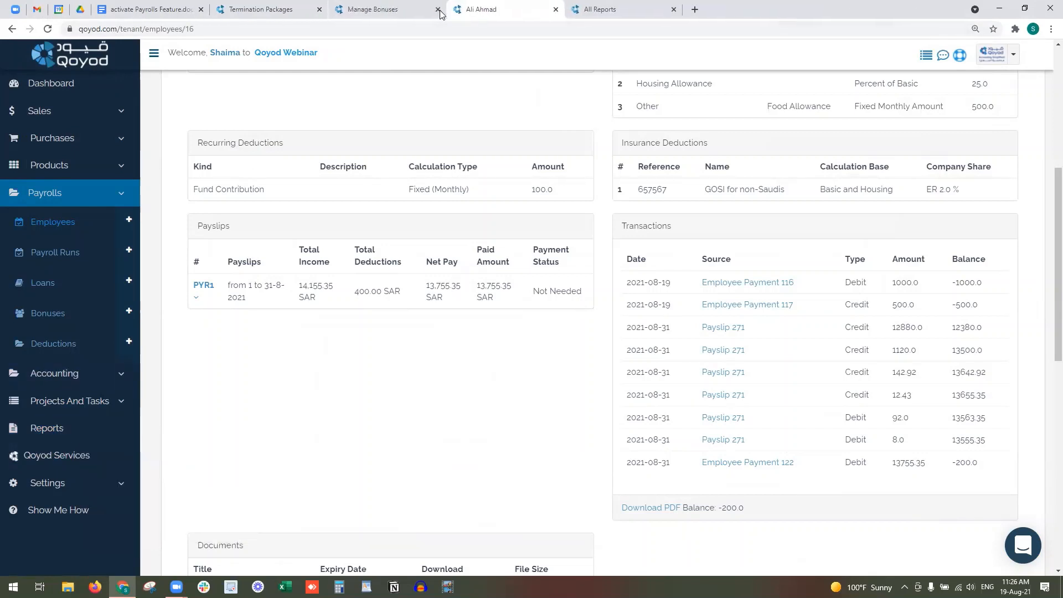
pyautogui.click(438, 10)
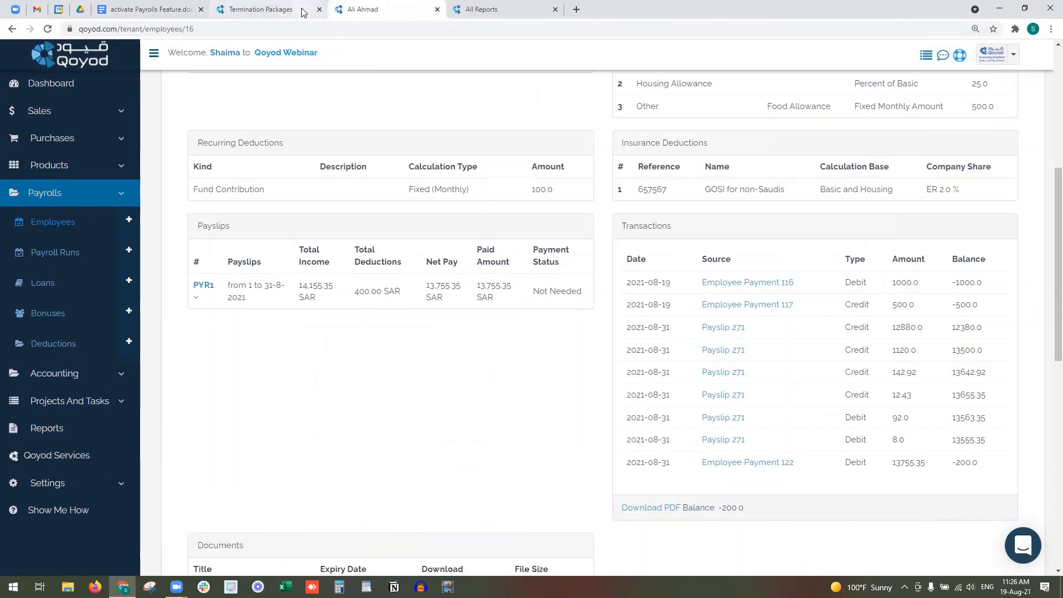
# - Open Employees Salary Report and Employee Account Statement each in their own new tab
pyautogui.click(482, 9)
pyautogui.scroll(-6, 433, 388)
pyautogui.rightClick(271, 413)
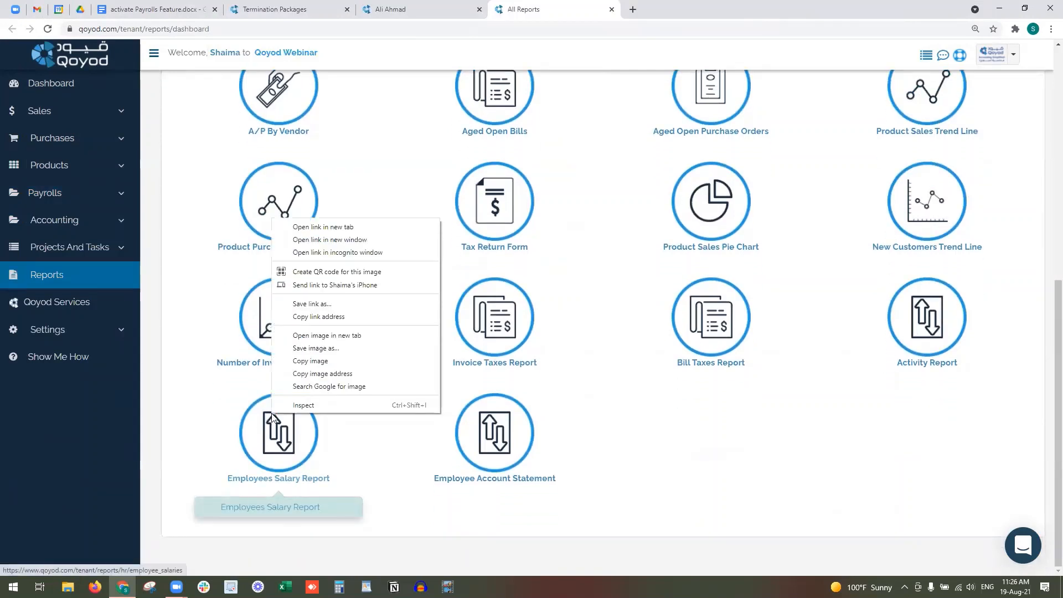
pyautogui.click(353, 229)
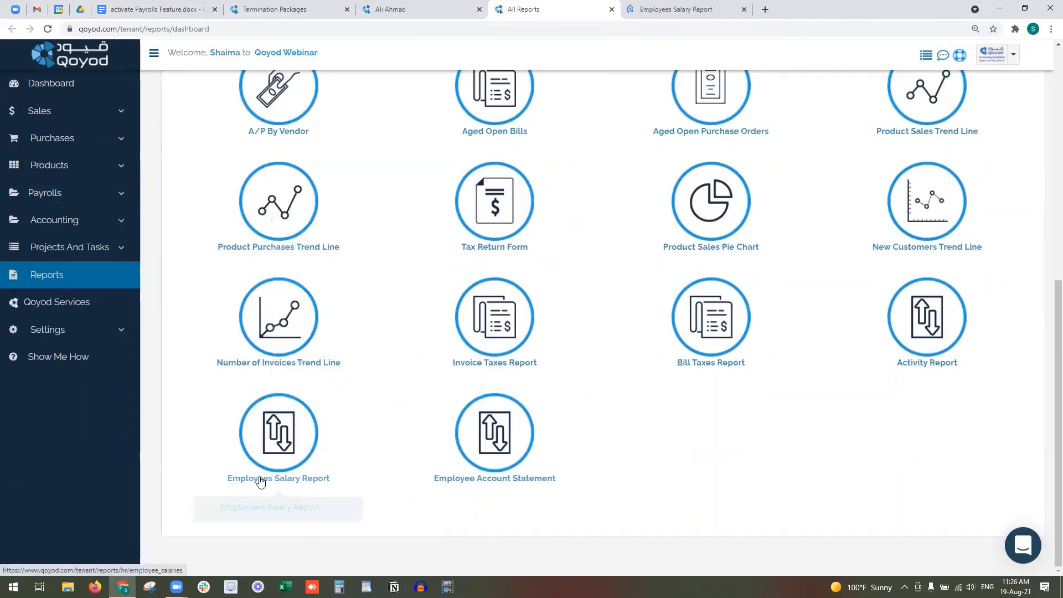
pyautogui.rightClick(508, 413)
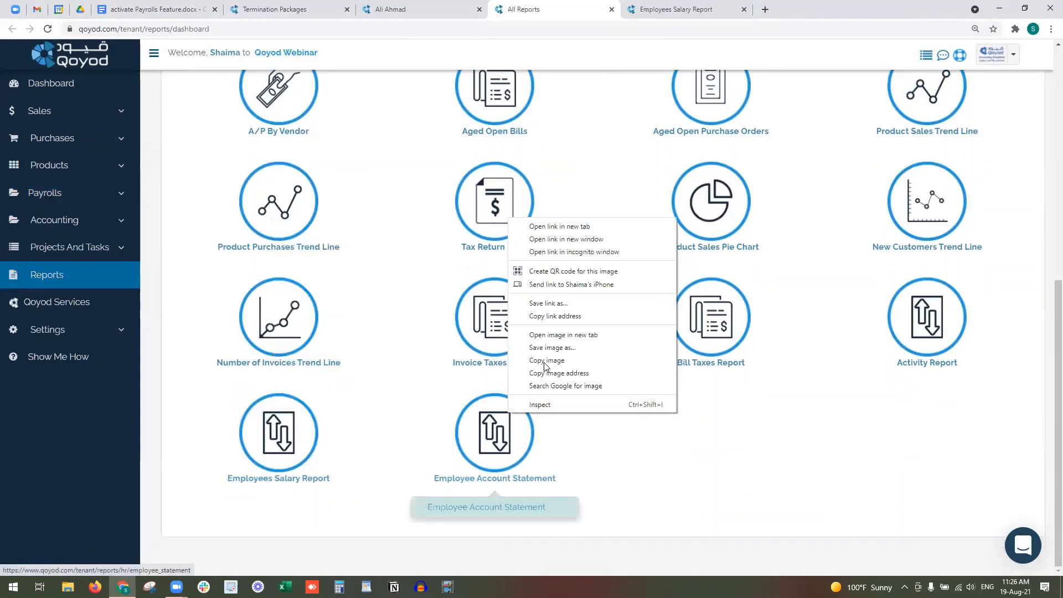
pyautogui.click(572, 226)
pyautogui.click(686, 8)
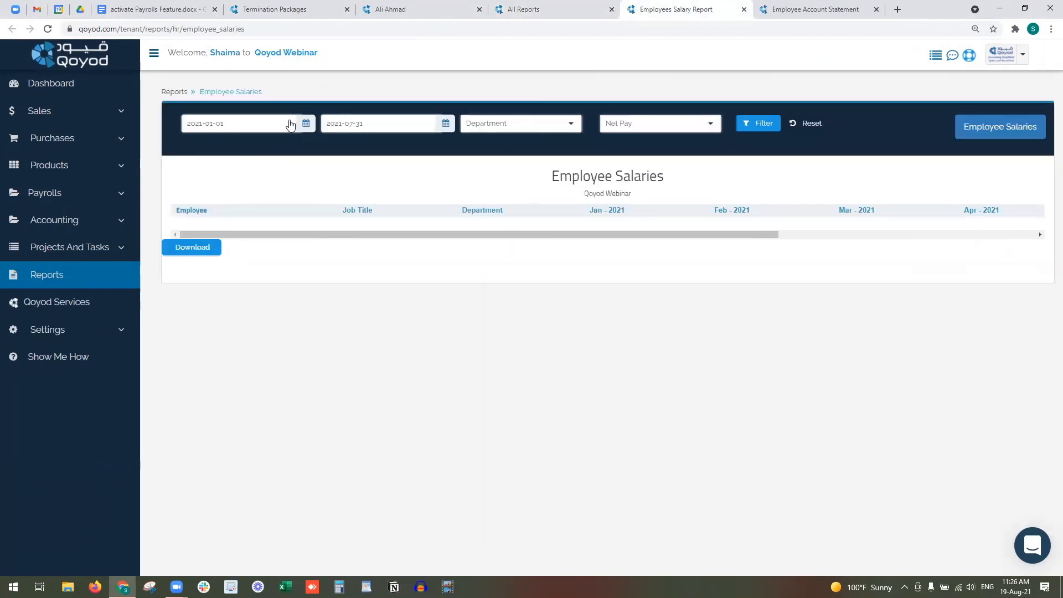
# - Filter the salary report by Net Pay for 2021-01-01 to 2021-08-31
pyautogui.click(210, 124)
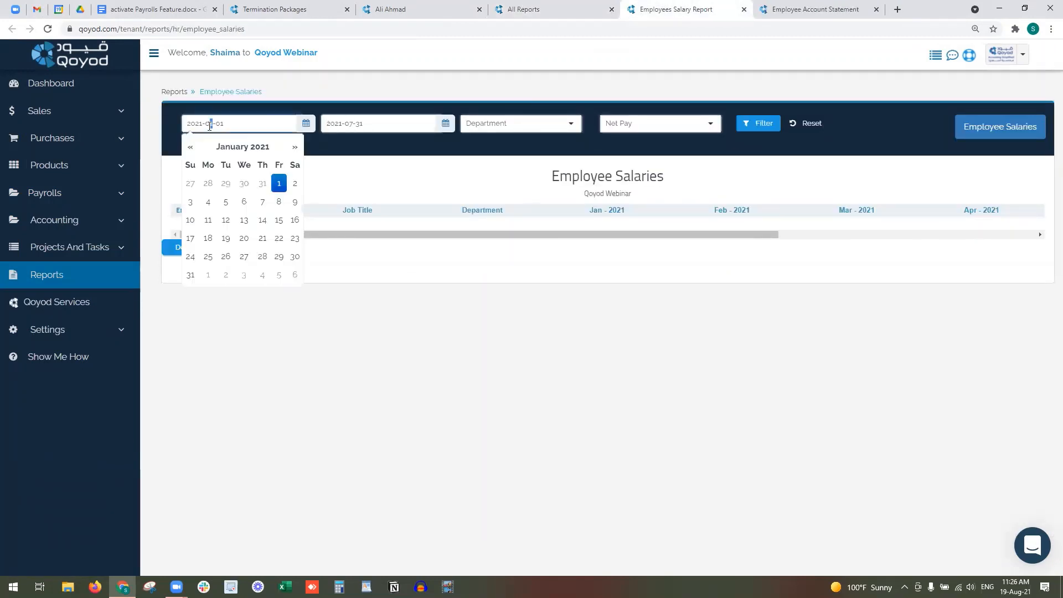
pyautogui.click(349, 123)
pyautogui.press('Delete')
pyautogui.write('8')
pyautogui.click(431, 109)
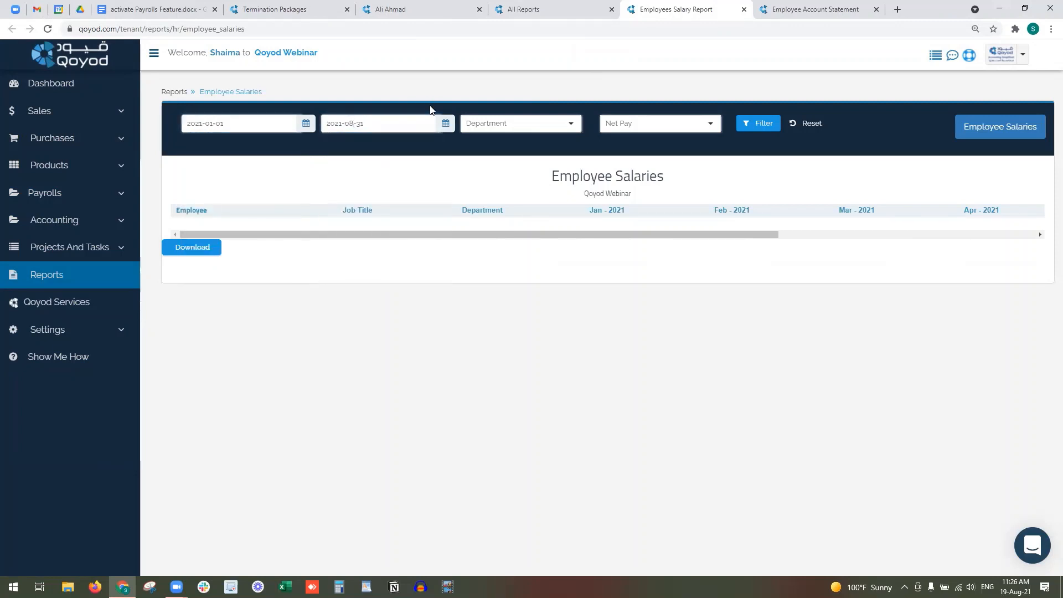
pyautogui.click(564, 127)
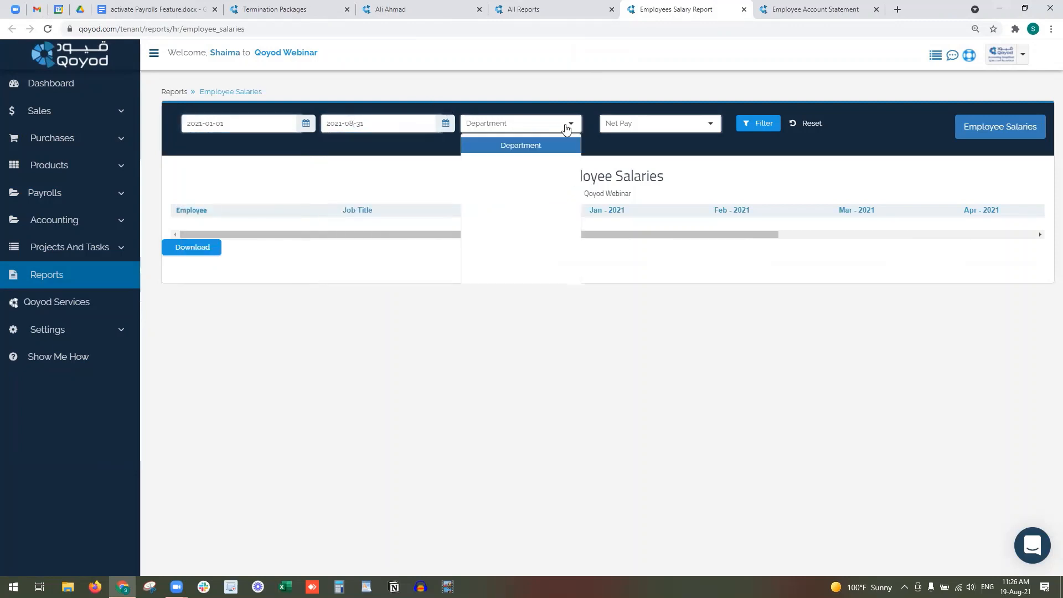
pyautogui.click(636, 130)
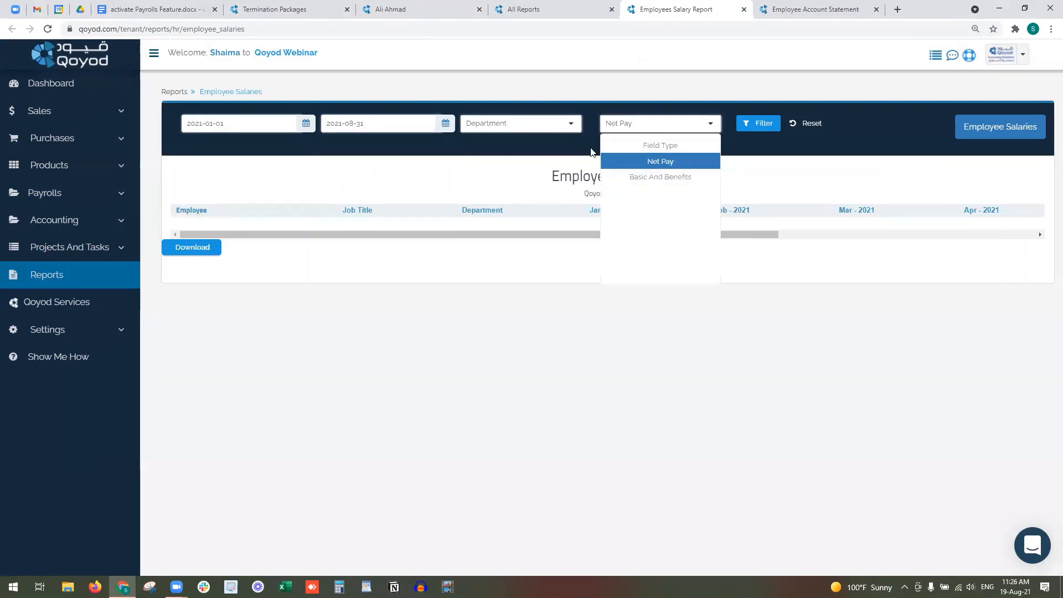
pyautogui.click(767, 123)
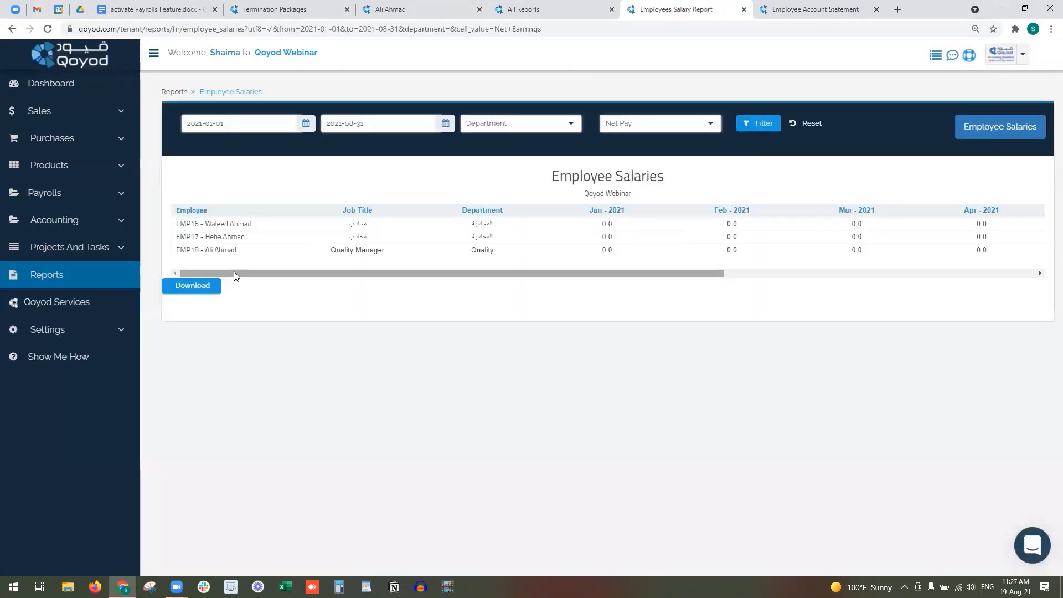
# - Check the Aug - 2021 net pay amounts, then move to the Employee Account Statement tab
pyautogui.moveTo(233, 271); pyautogui.dragTo(257, 271)
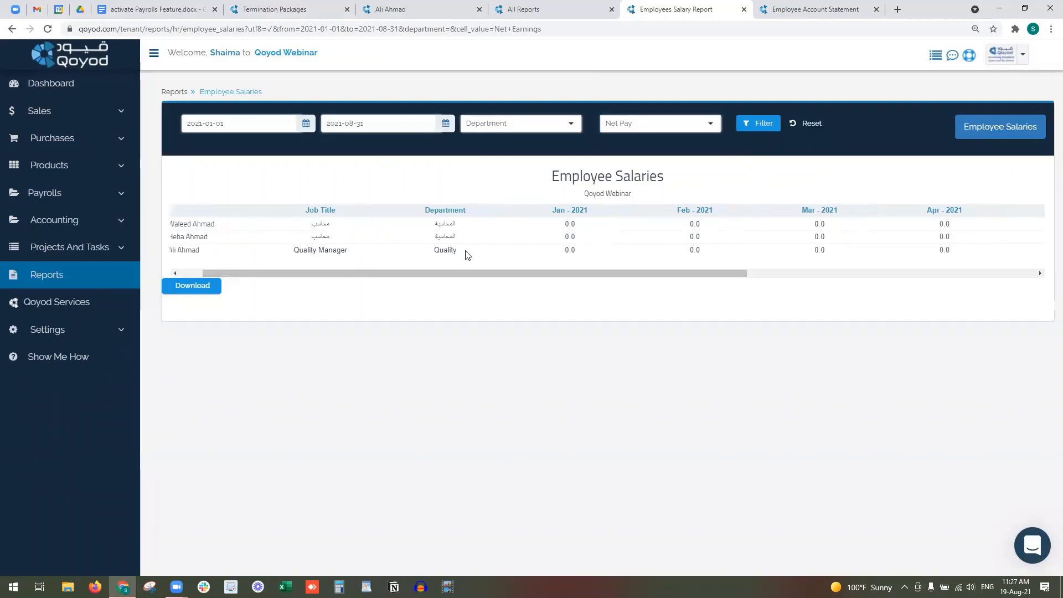
pyautogui.moveTo(458, 273); pyautogui.dragTo(805, 283)
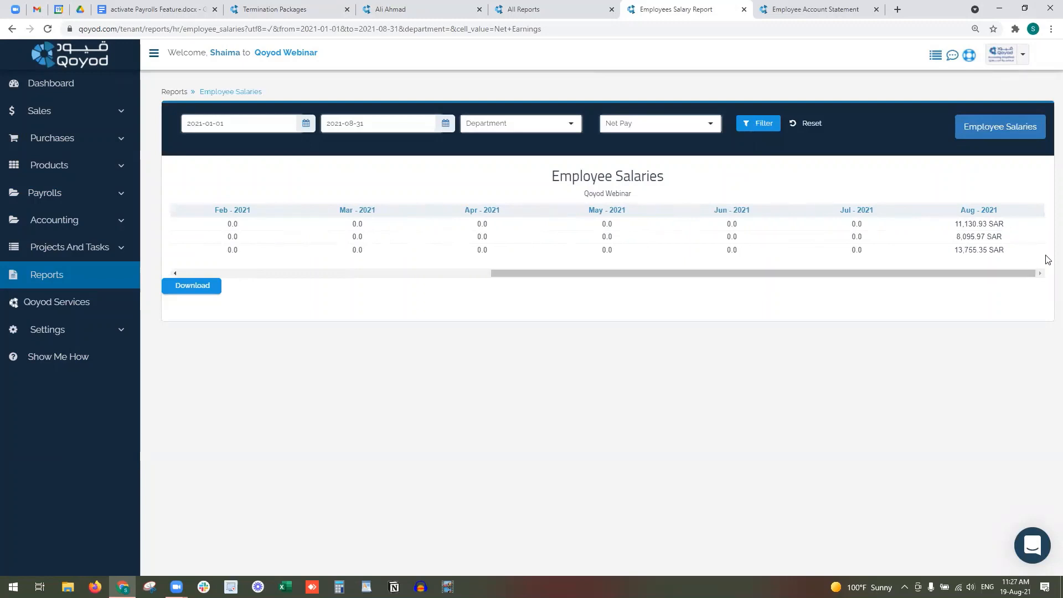
pyautogui.moveTo(976, 210); pyautogui.dragTo(987, 250)
pyautogui.click(939, 249)
pyautogui.click(814, 5)
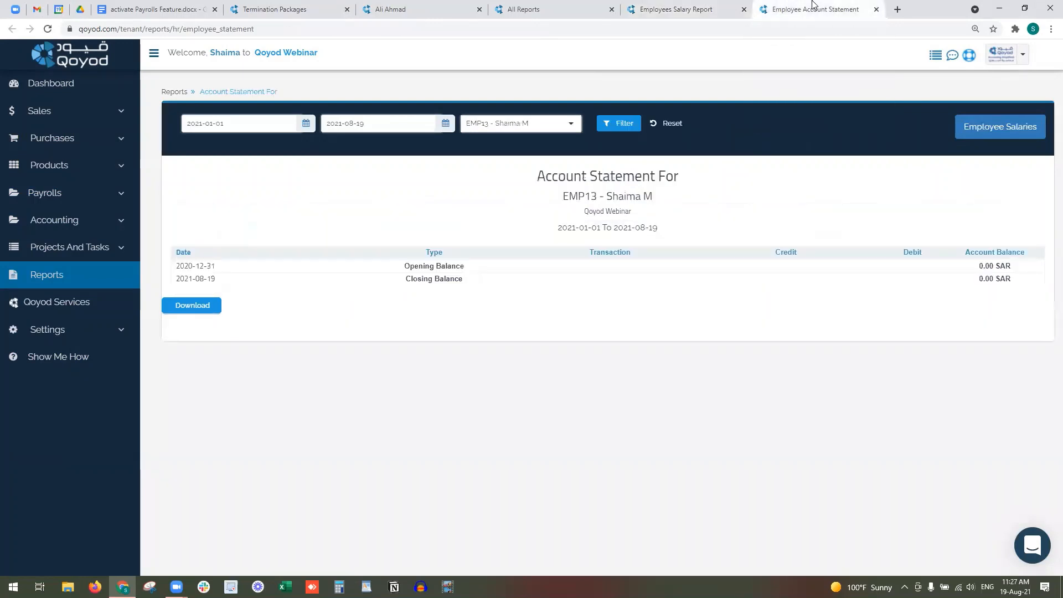
# - Show EMP18's account statement through 2021-08-31, closing at (200.00 SAR)
pyautogui.click(504, 123)
pyautogui.scroll(-3, 537, 261)
pyautogui.click(529, 260)
pyautogui.doubleClick(362, 123)
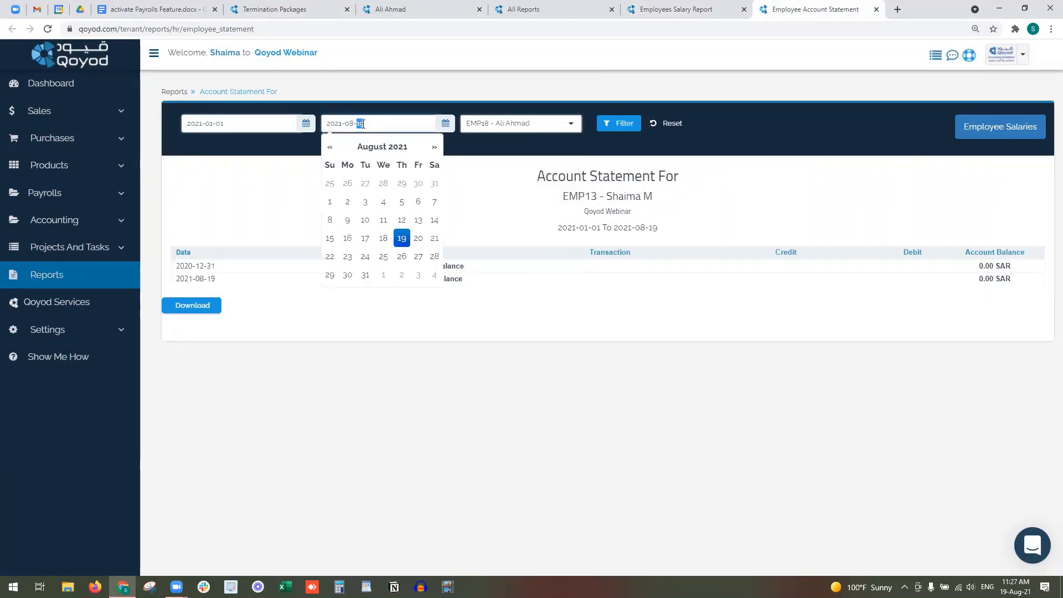
pyautogui.write('31')
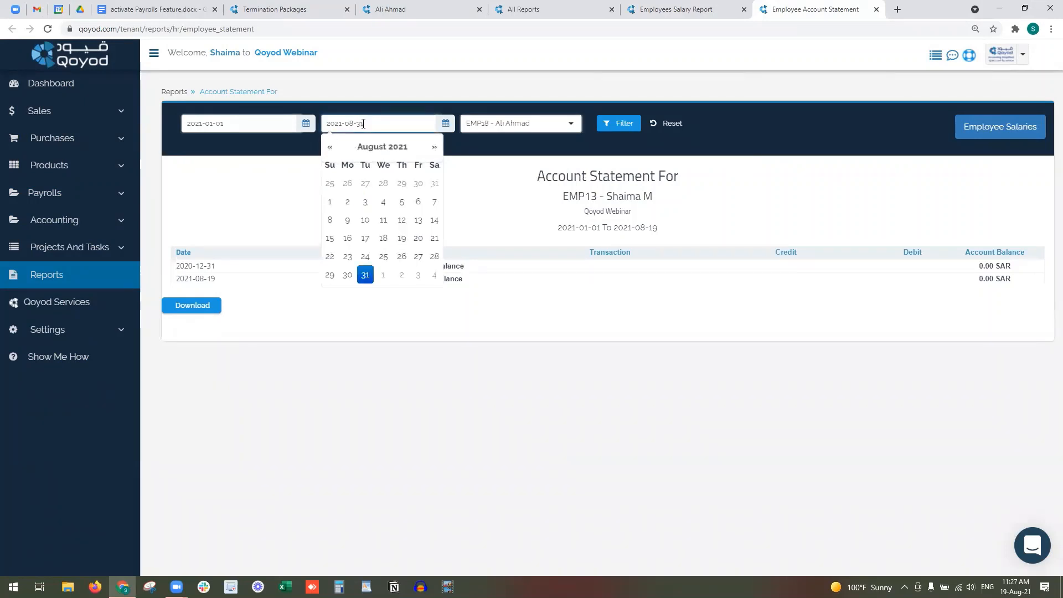
pyautogui.click(510, 109)
pyautogui.click(628, 124)
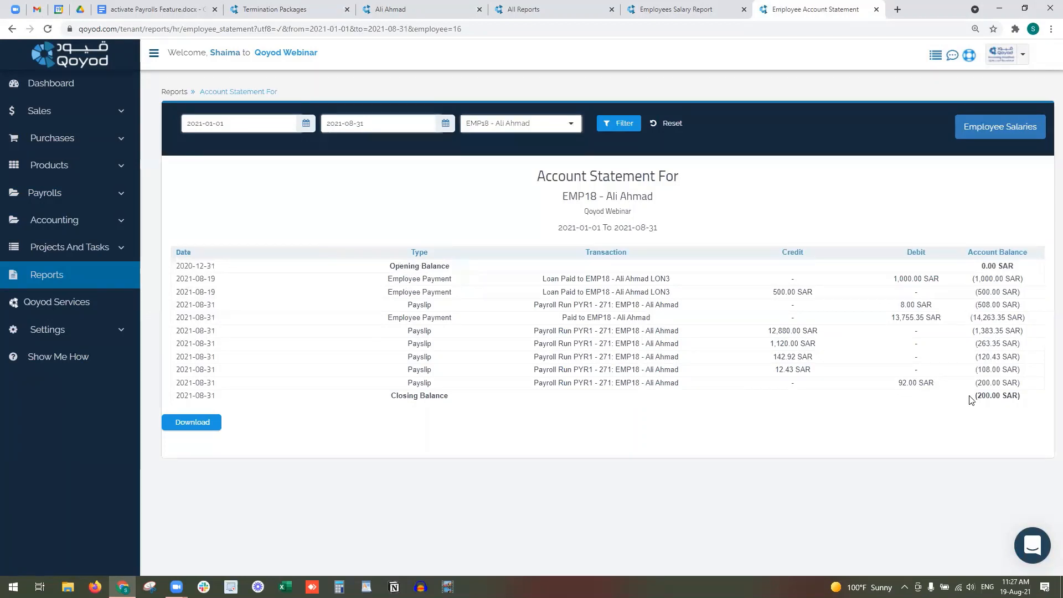
pyautogui.moveTo(974, 395); pyautogui.dragTo(1035, 396)
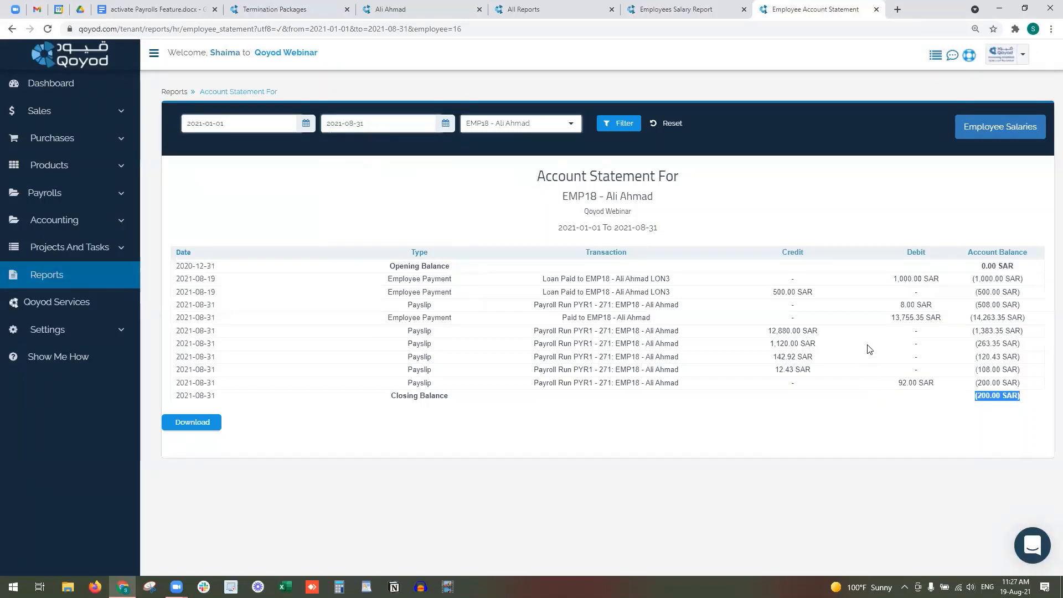
# - Switch the statement to EMP17, which closes at 0.00 SAR
pyautogui.click(518, 129)
pyautogui.scroll(-3, 540, 216)
pyautogui.click(540, 242)
pyautogui.click(618, 124)
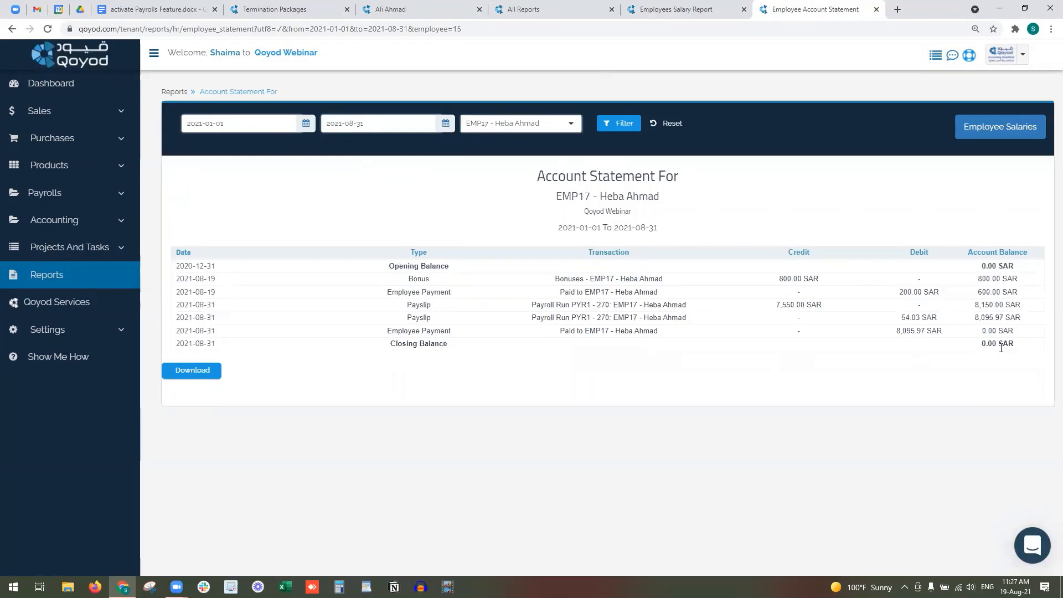